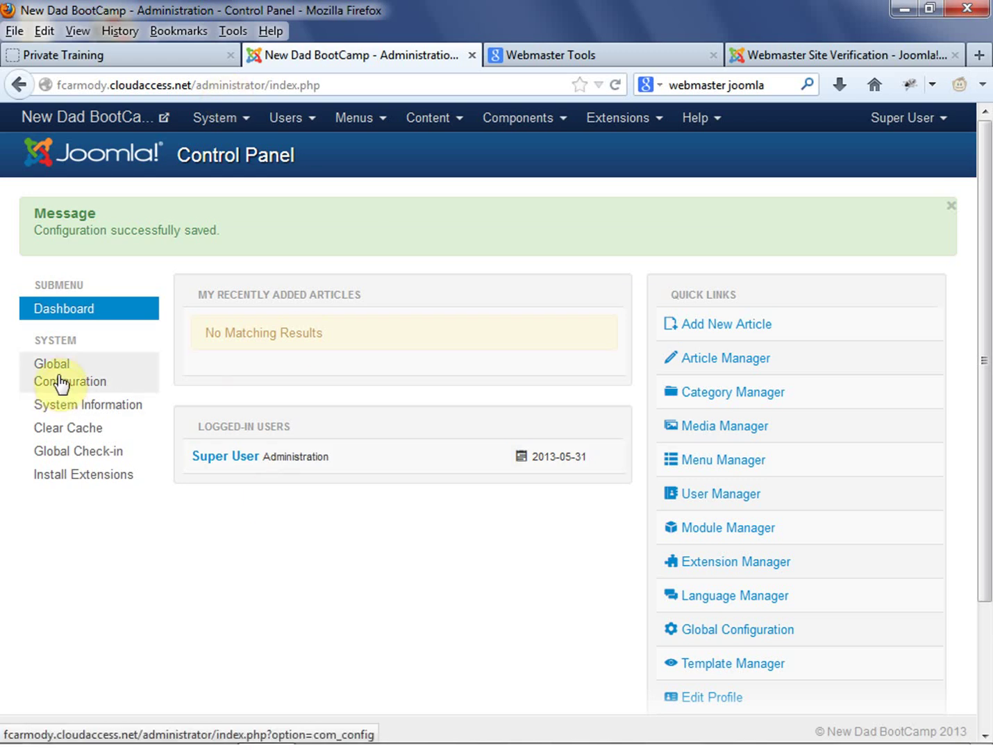
Open Global Configuration from the System menu and dismiss the popup covering the page.
left_click(63, 383)
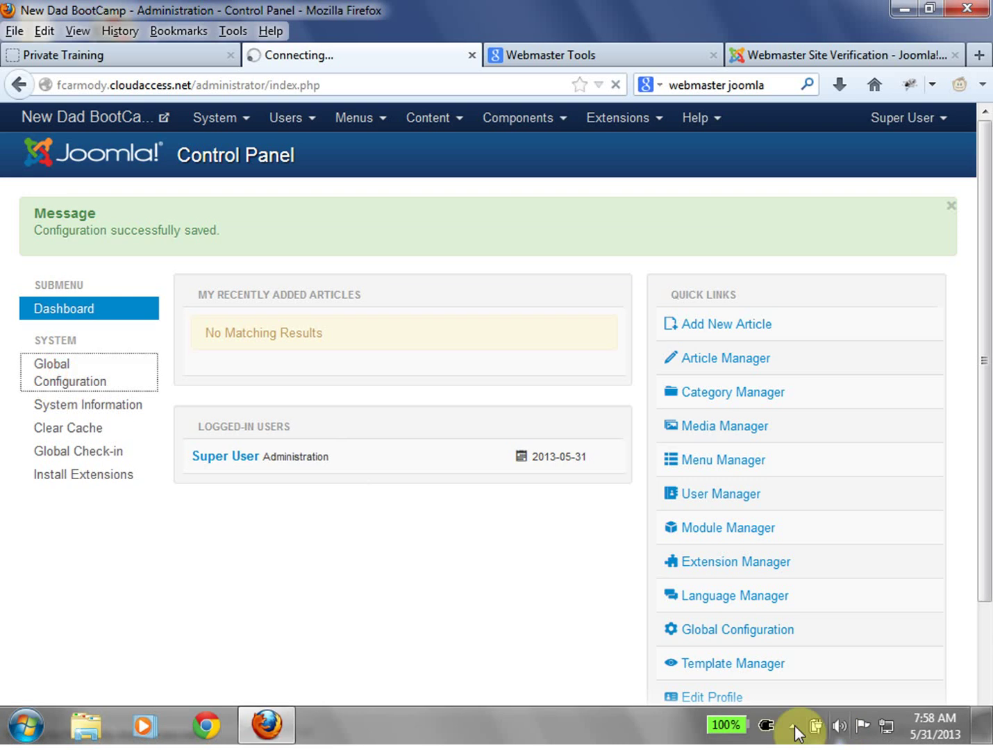
left_click(788, 725)
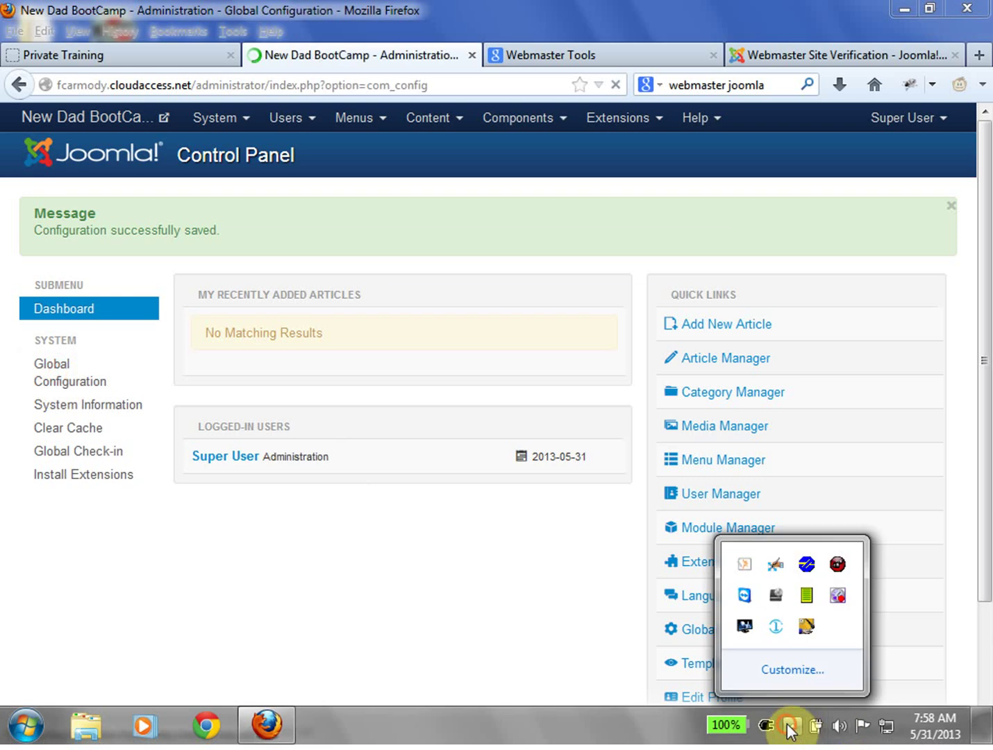
left_click(495, 599)
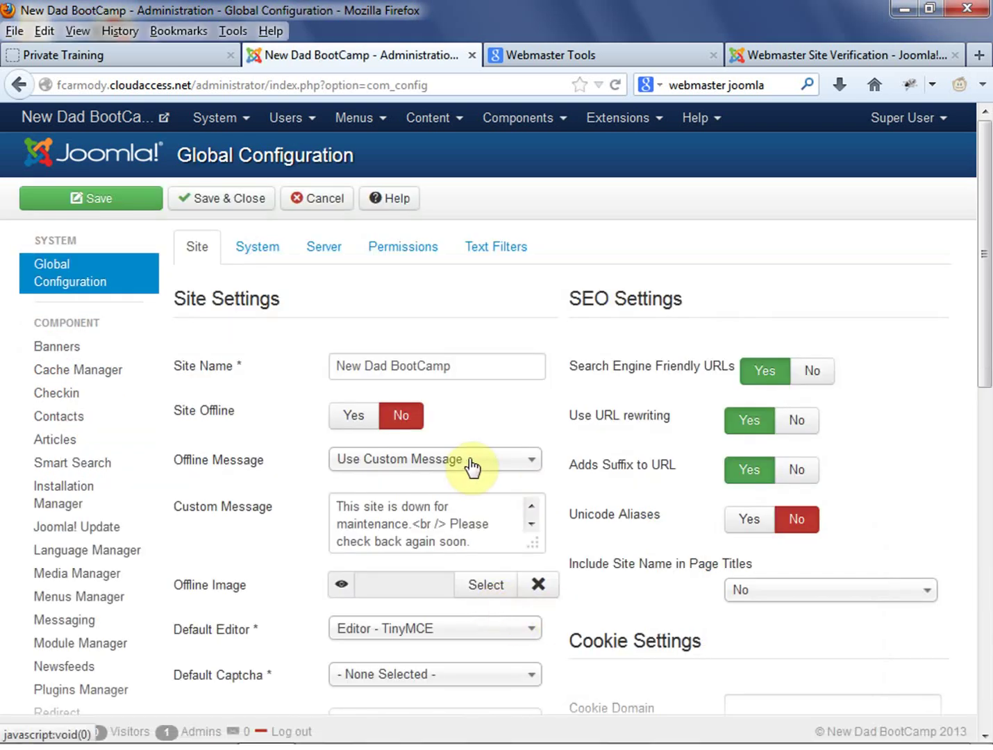
left_click_drag(459, 365, 261, 366)
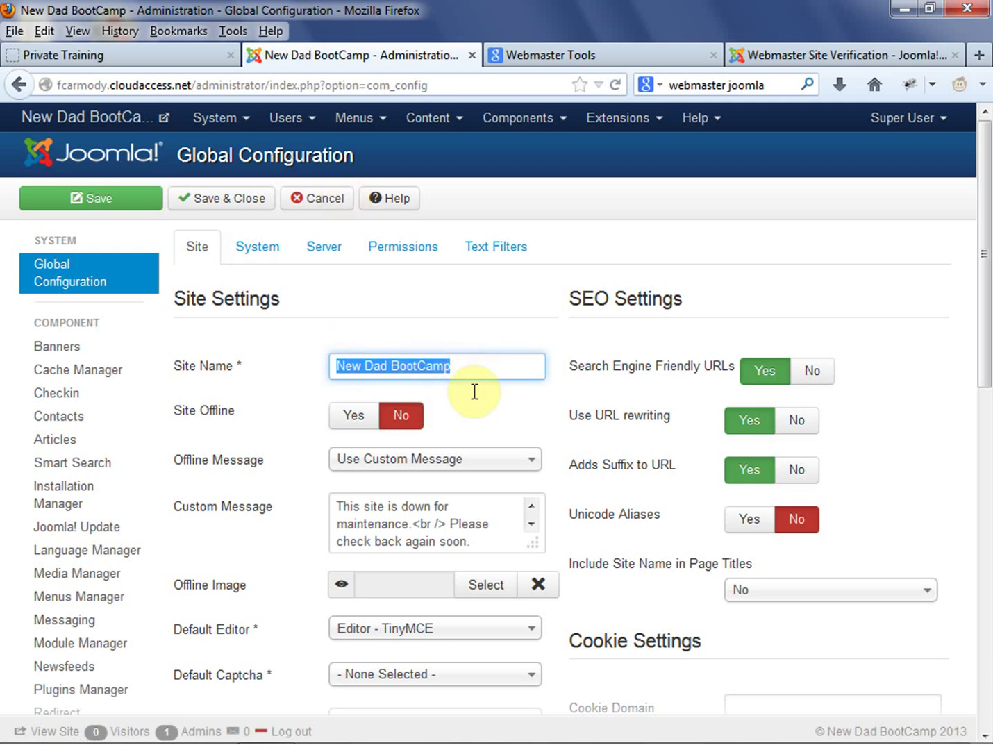
Scroll down to Metadata Settings, showing an empty Site Meta Description and Robots at Index, Follow.
scroll(593, 529, "down", 3)
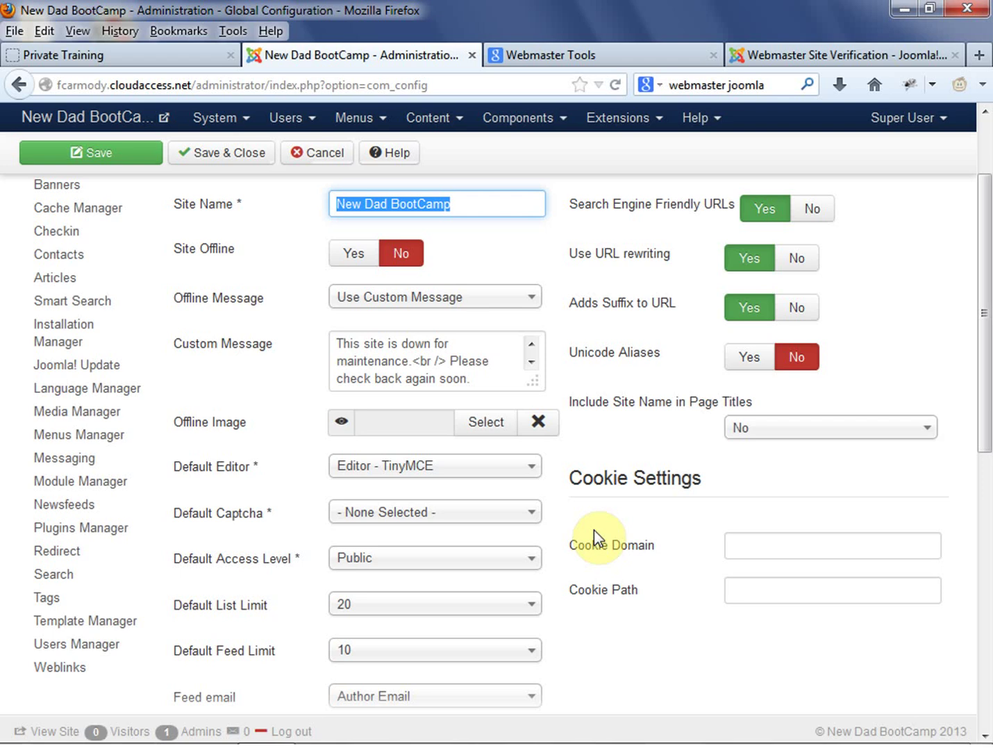
scroll(593, 530, "down", 7)
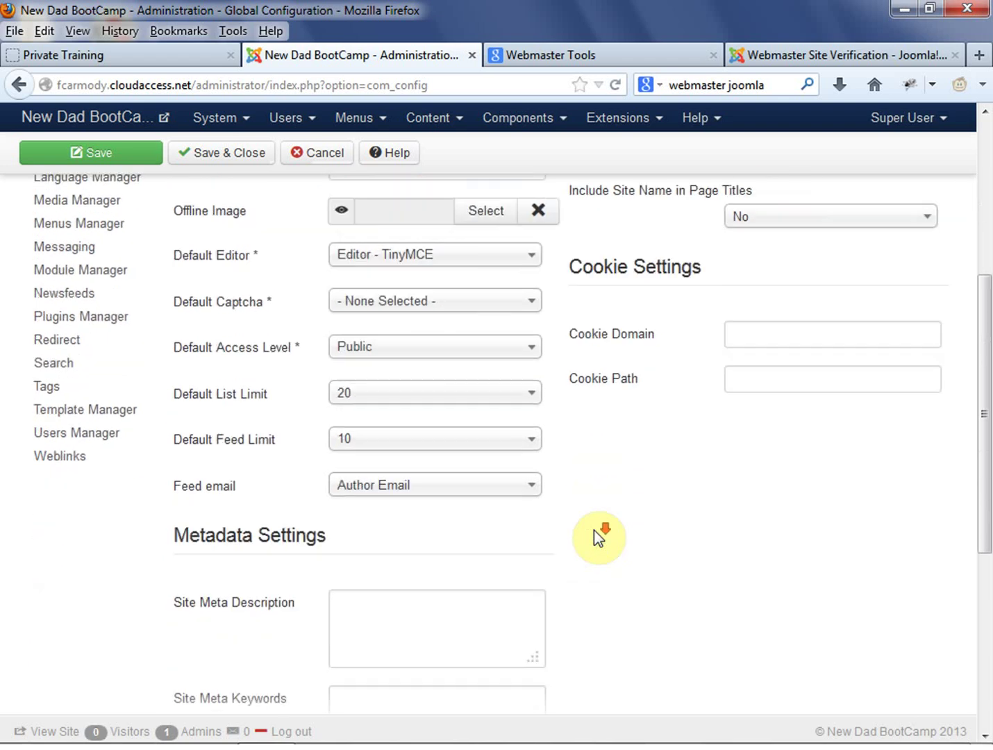
scroll(594, 529, "down", 1)
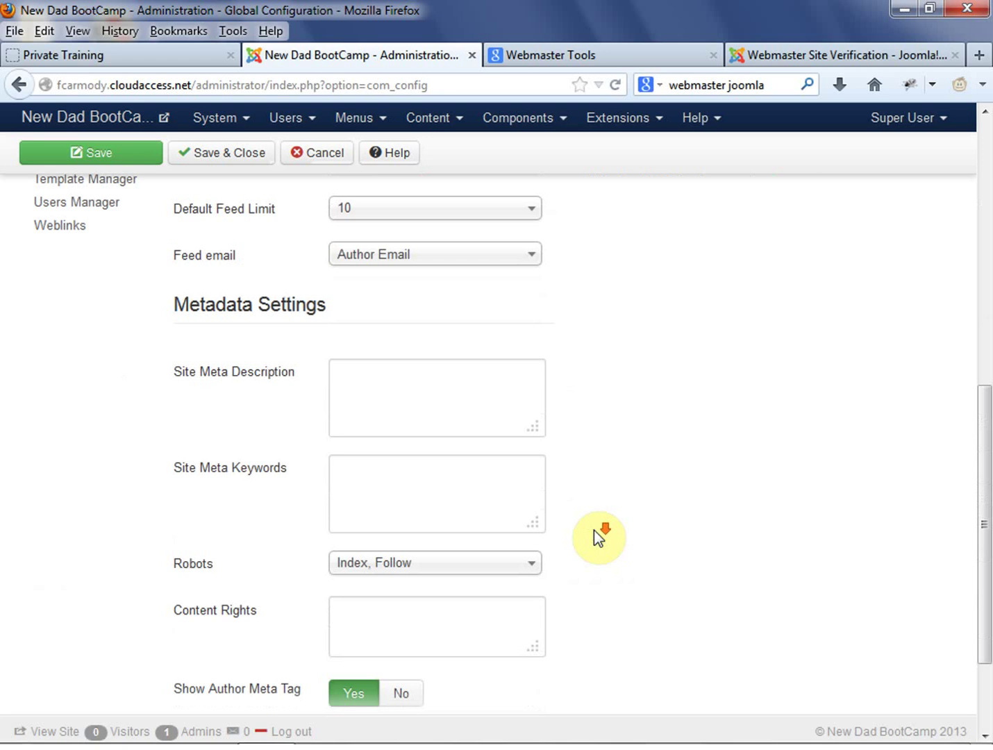
scroll(593, 530, "down", 2)
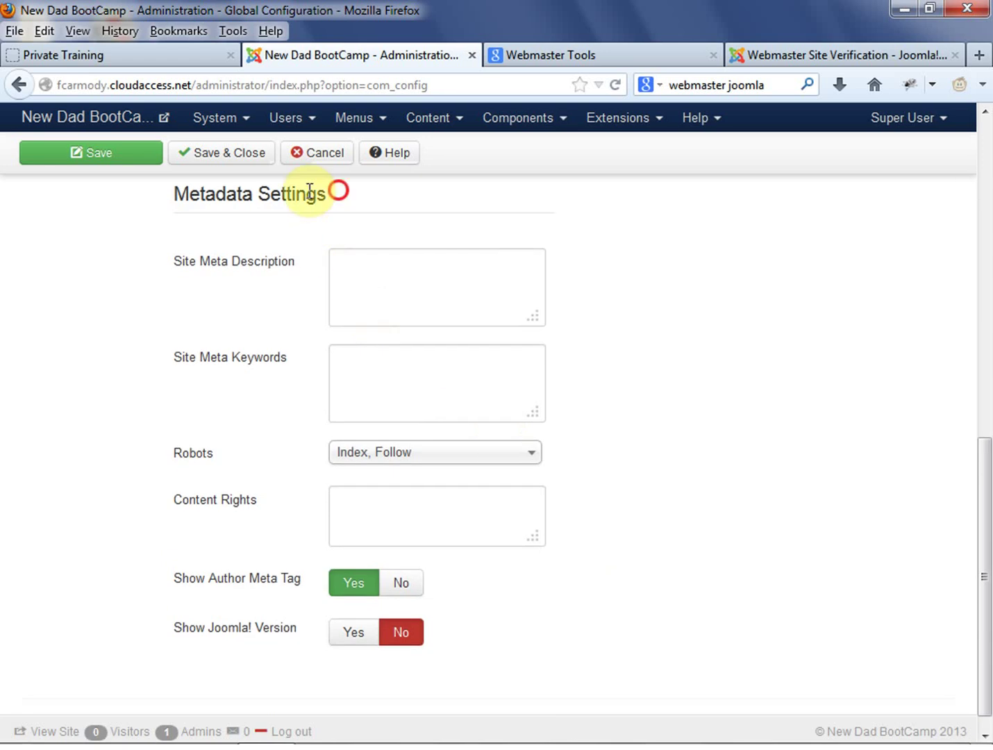
left_click_drag(336, 191, 129, 193)
Enter 'New Dad BootCamp trains new dads to be the best fathers they can be.' as Site Meta Description.
left_click(605, 357)
left_click(437, 297)
scroll(671, 400, "up", 2)
scroll(670, 410, "down", 2)
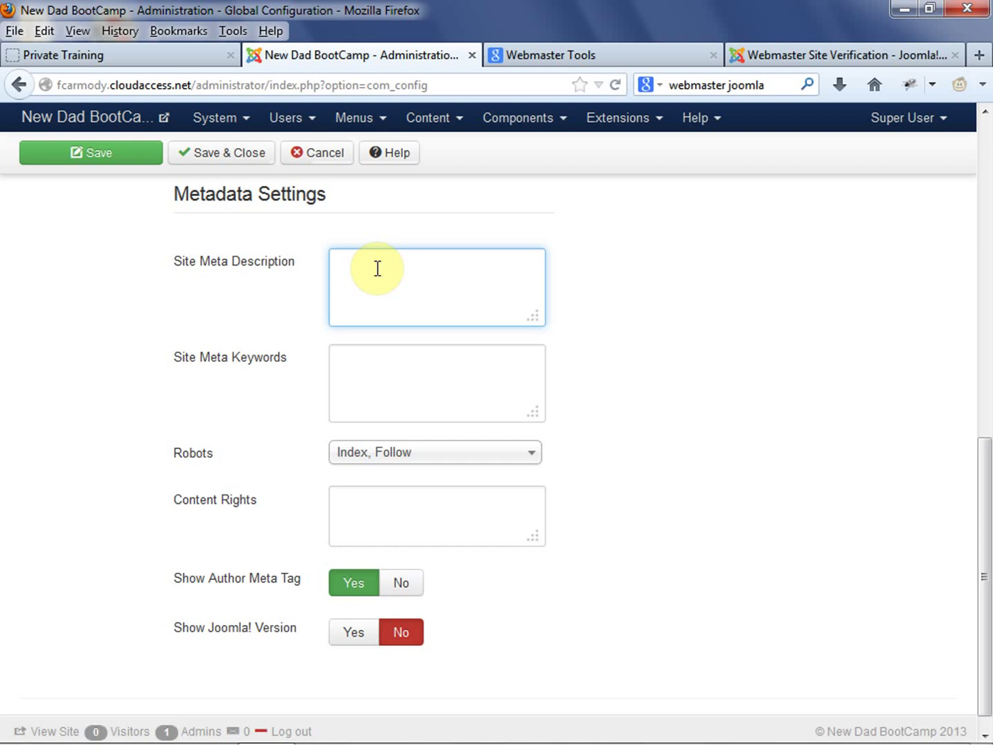
type("New Dad Bootcamp trains new dads to be the best fathers they can be.")
left_click(426, 260)
key("BackSpace")
type("C")
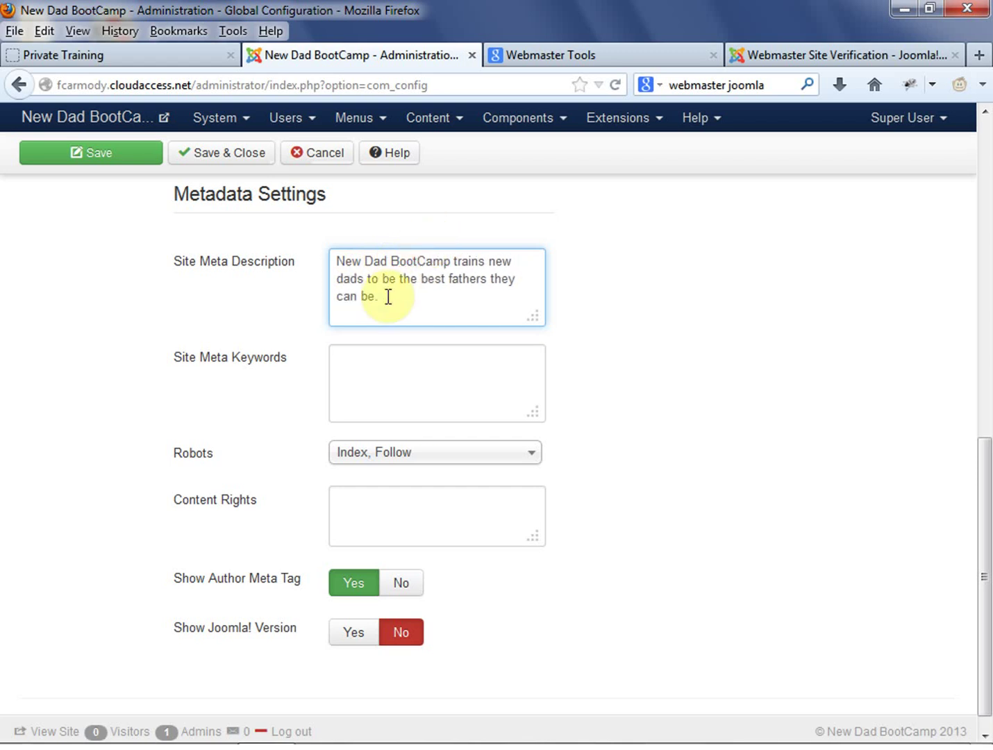
left_click_drag(383, 295, 332, 251)
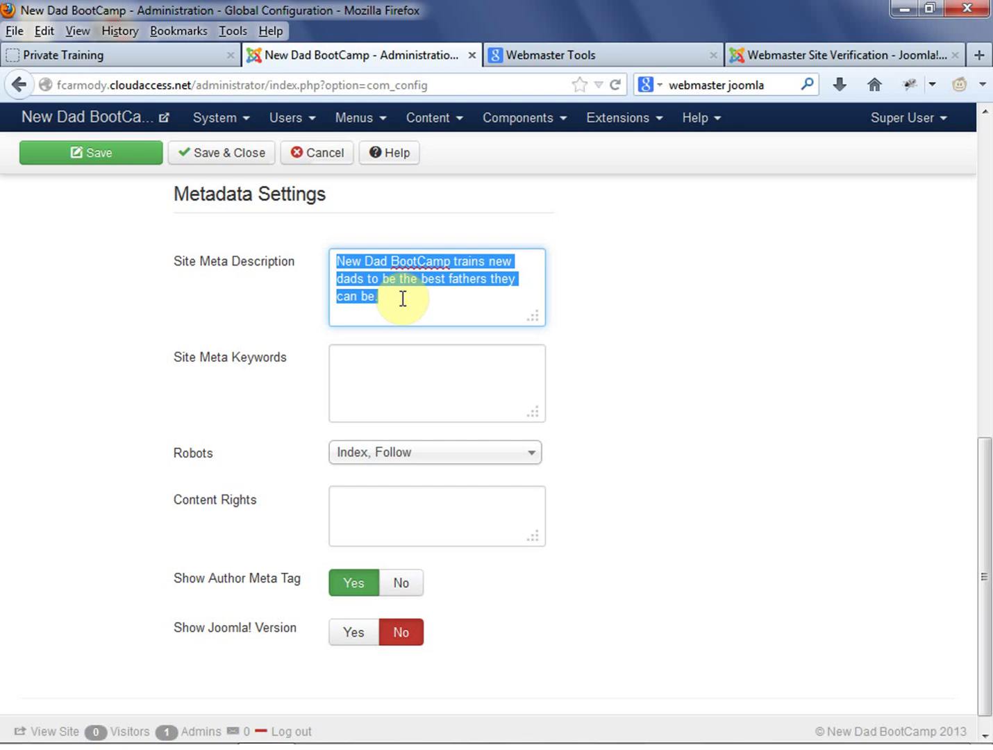
Enter 'Parent Training, Dad Bootcamp, New Parents, Baby Care' as the Site Meta Keywords.
left_click(393, 377)
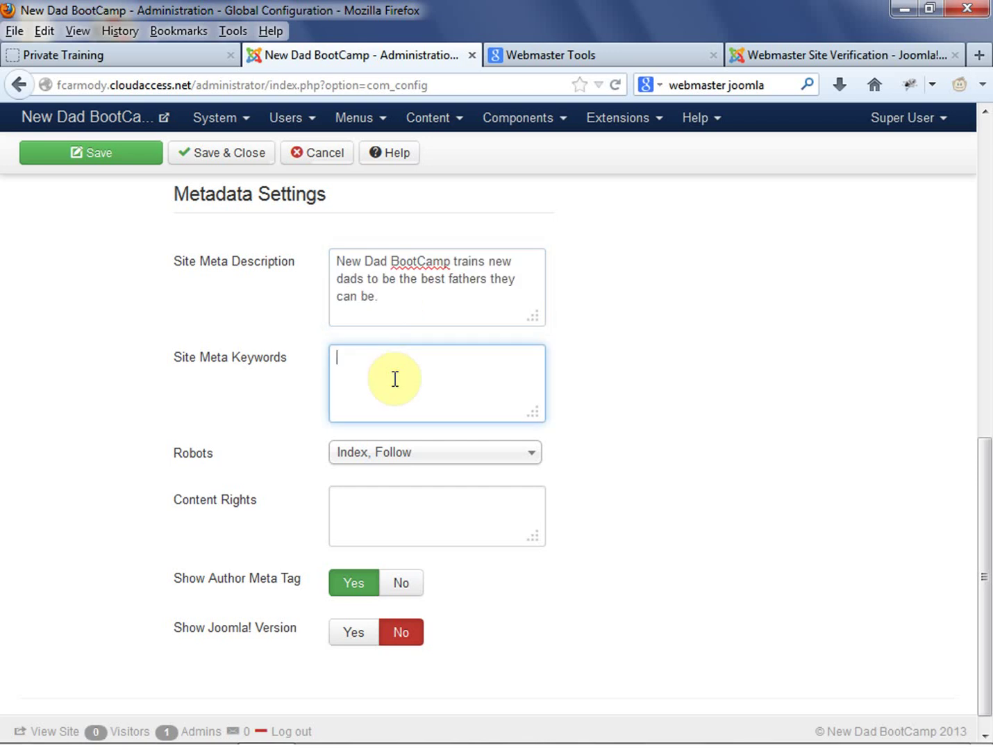
type("Parent Training, Dad Bootcamp")
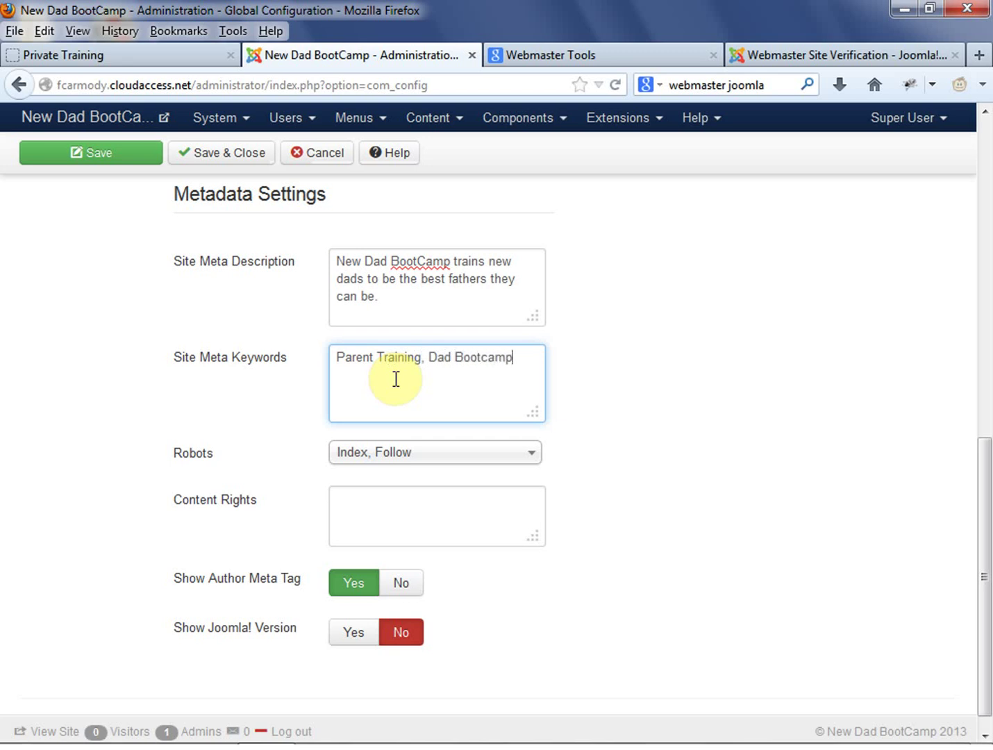
type(", New Parents, Babt")
key("BackSpace")
type("y ")
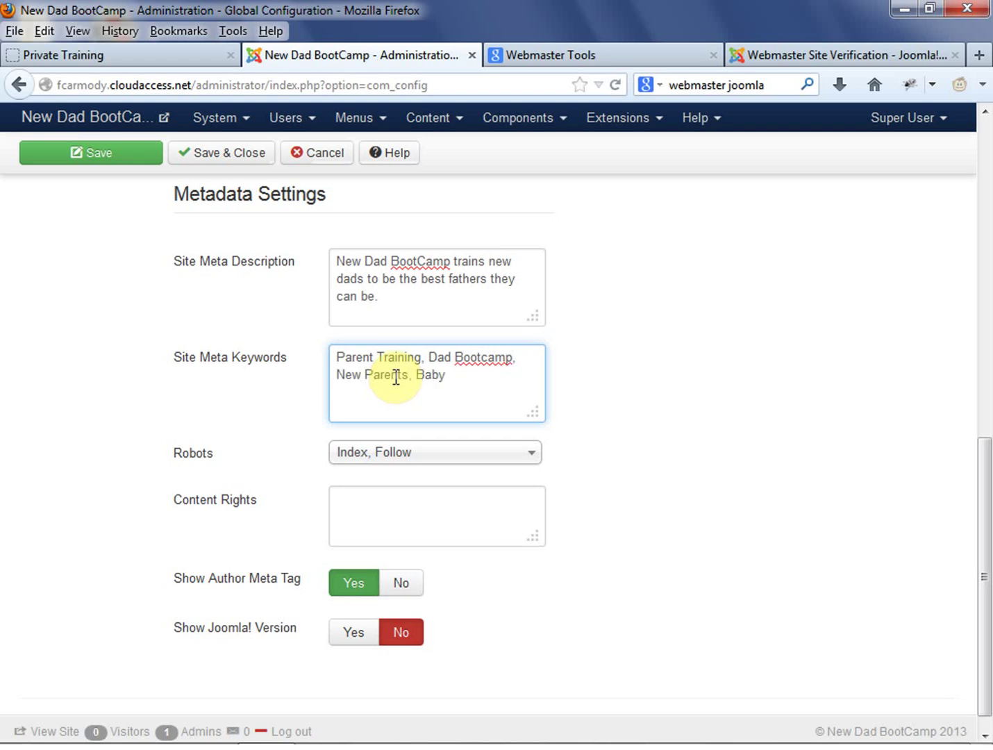
type("Care")
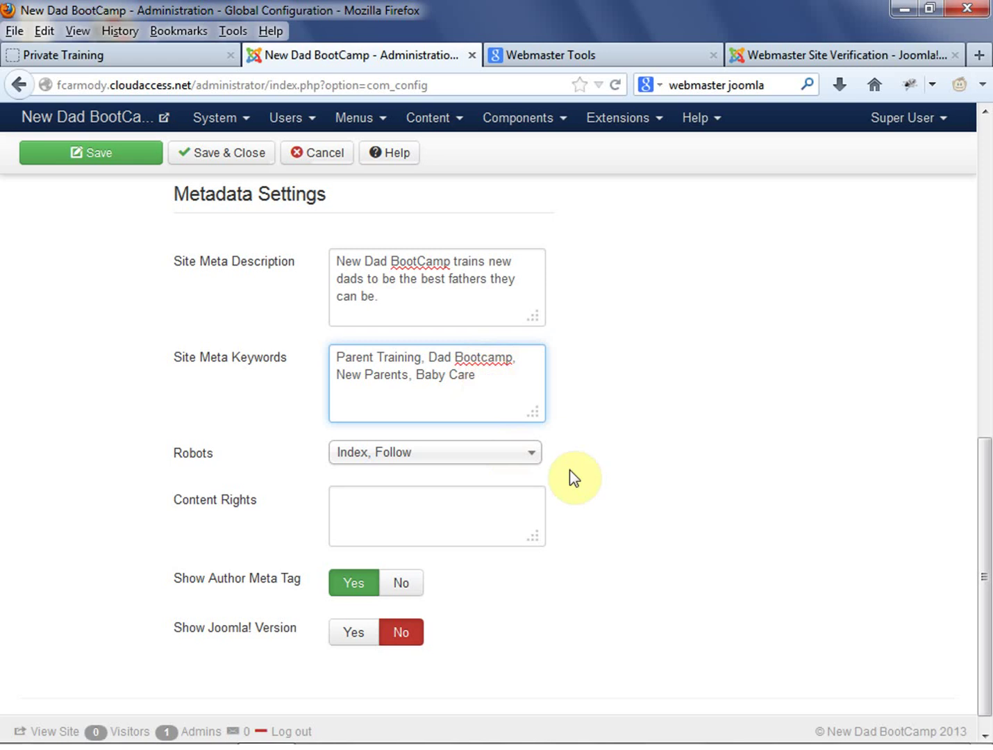
left_click(642, 477)
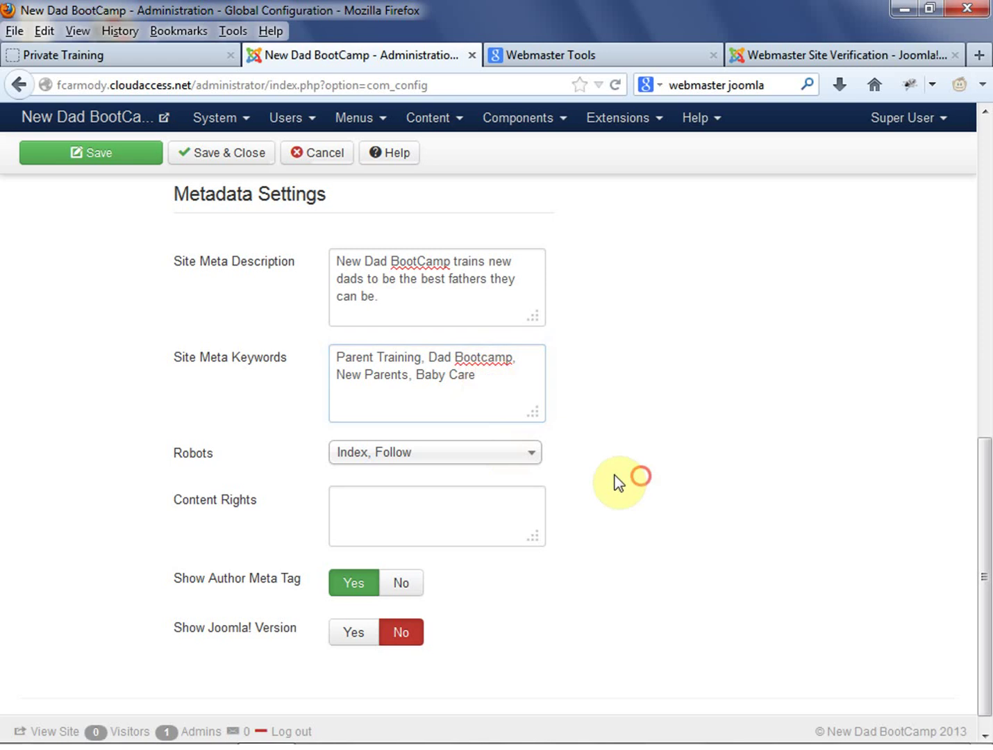
left_click_drag(232, 461, 642, 458)
left_click(540, 466)
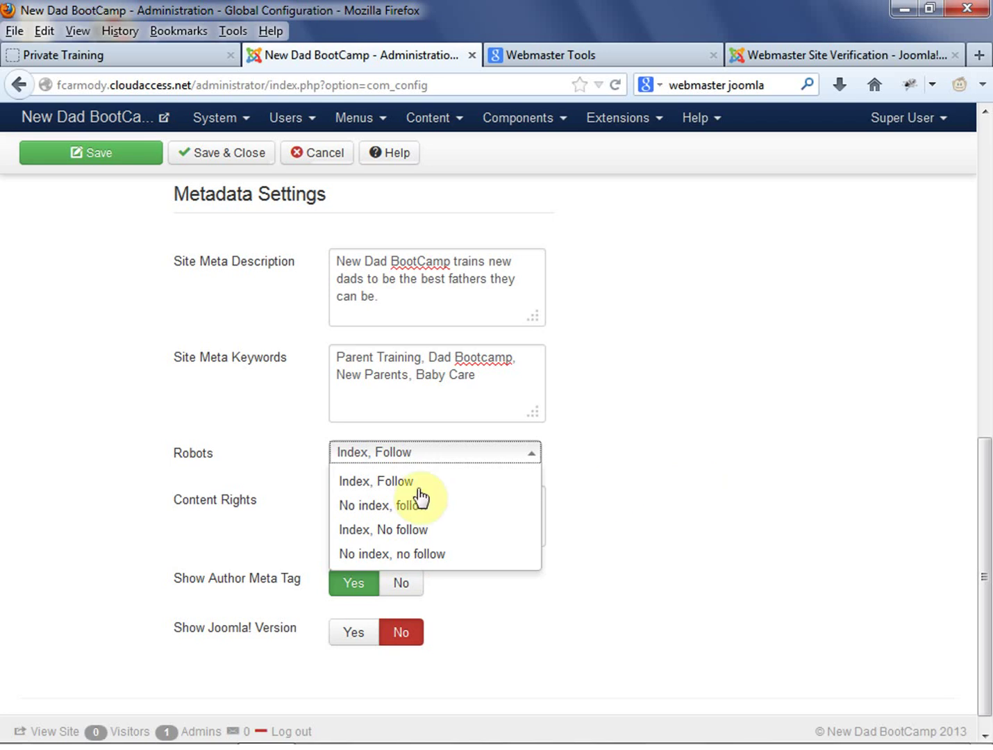
left_click(416, 487)
left_click(637, 492)
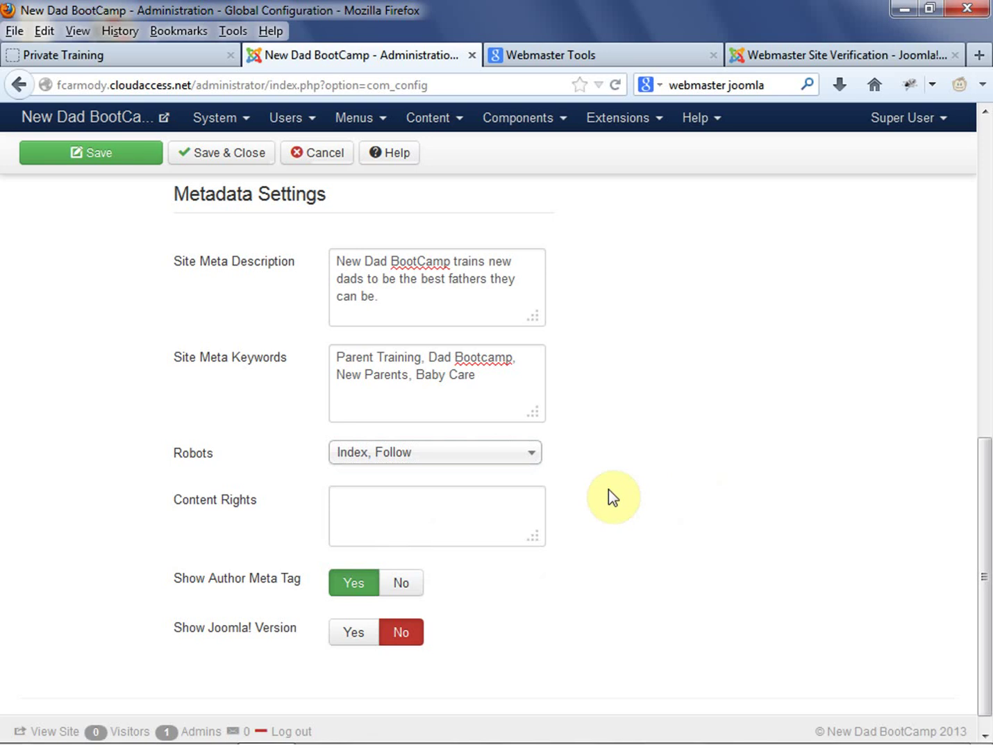
left_click(506, 454)
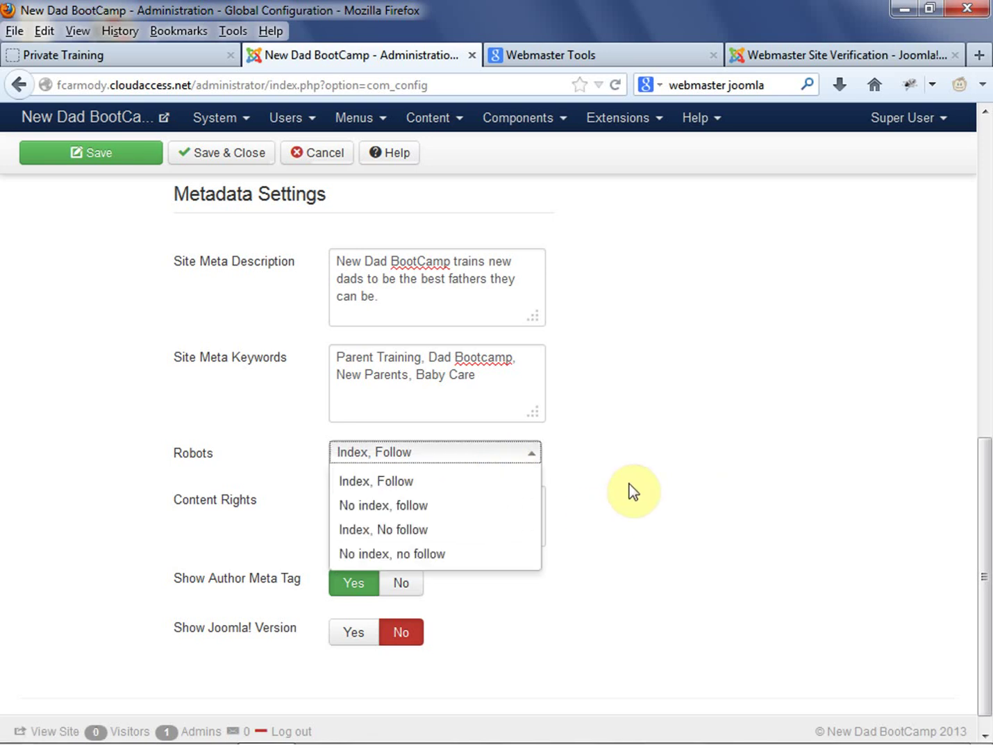
left_click(629, 486)
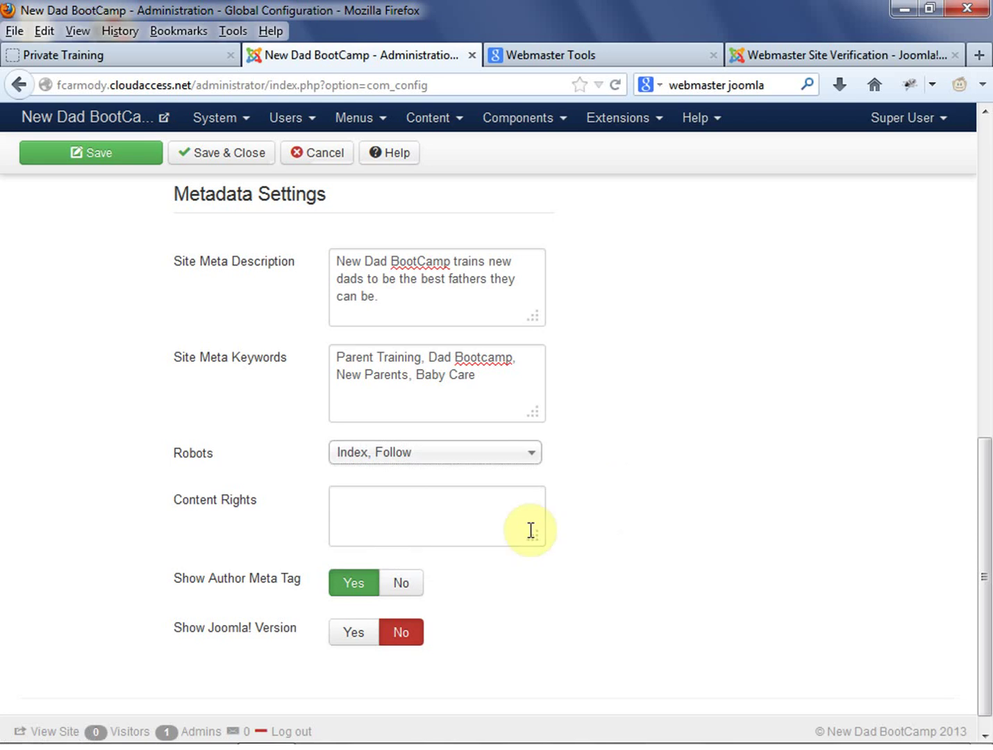
Leave Content Rights blank, set Show Author Meta Tag to No, and keep Show Joomla! Version at No.
left_click(499, 520)
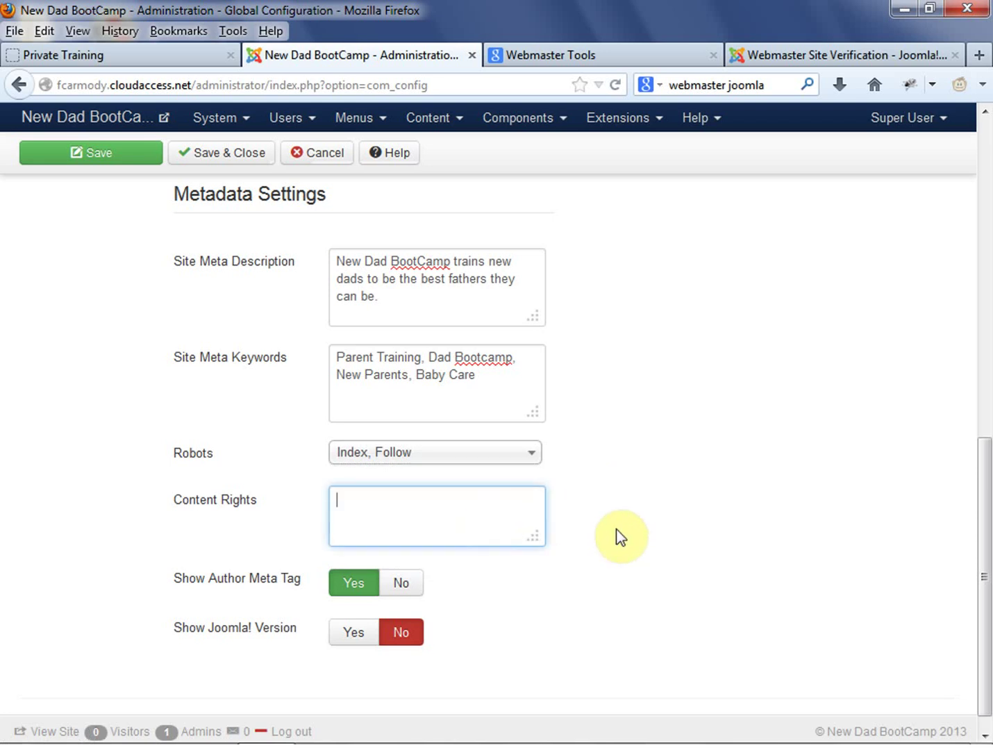
left_click(533, 615)
left_click(404, 590)
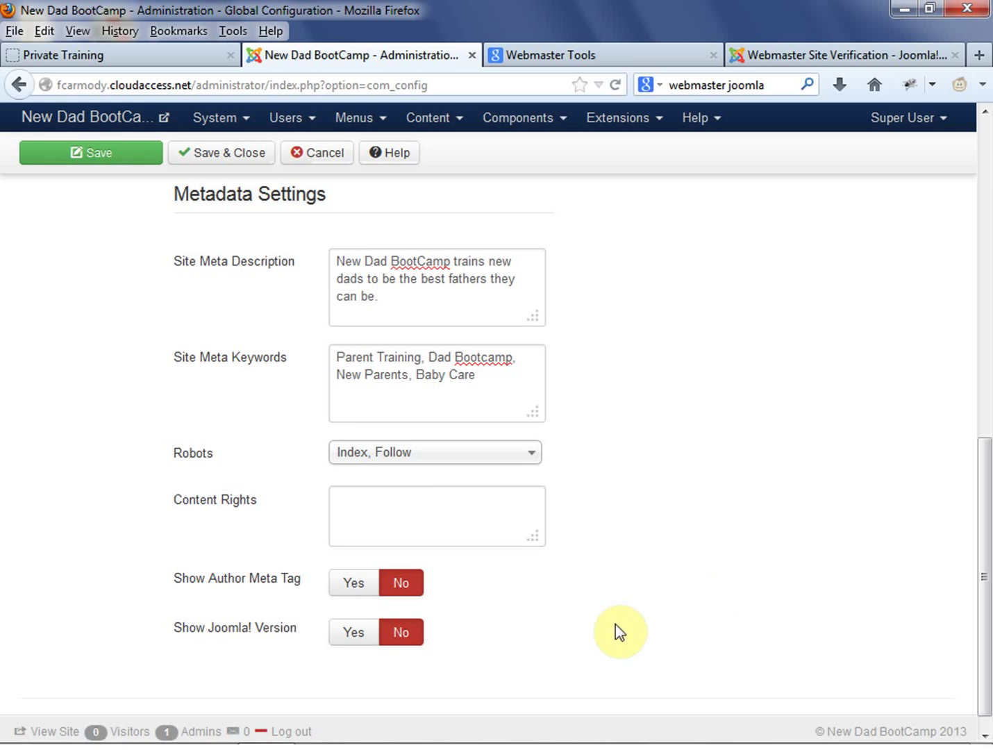
mouse_move(169, 626)
left_mouse_down()
mouse_move(277, 637)
mouse_move(177, 633)
left_mouse_up()
left_click(173, 626)
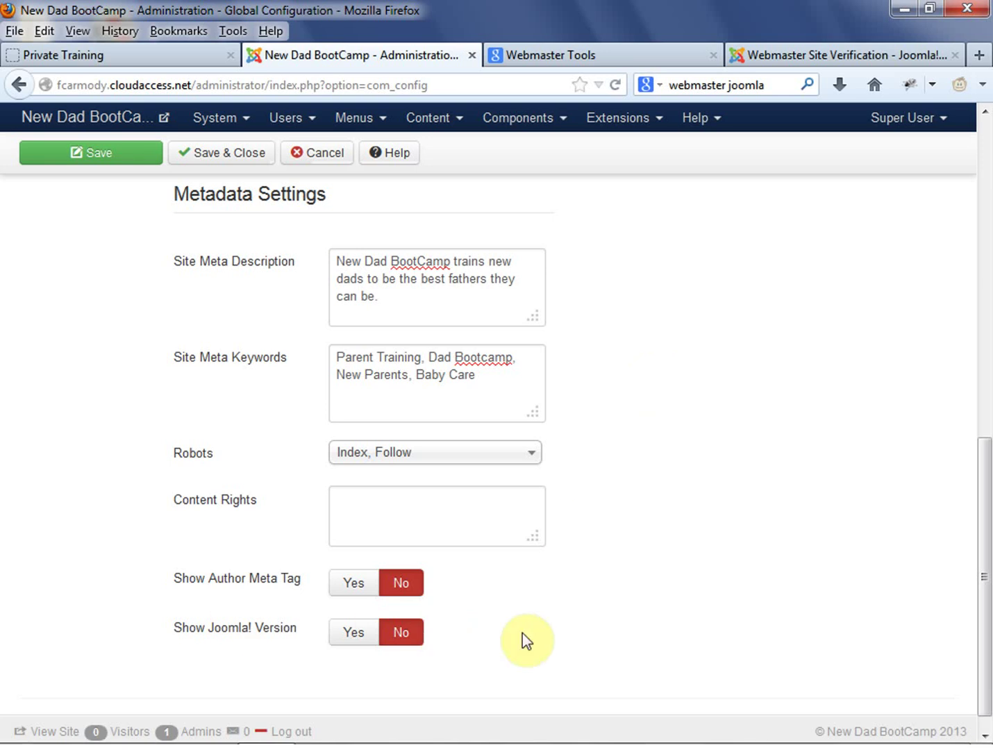
Scroll back to the top and save the Global Configuration.
scroll(526, 633, "down", 1)
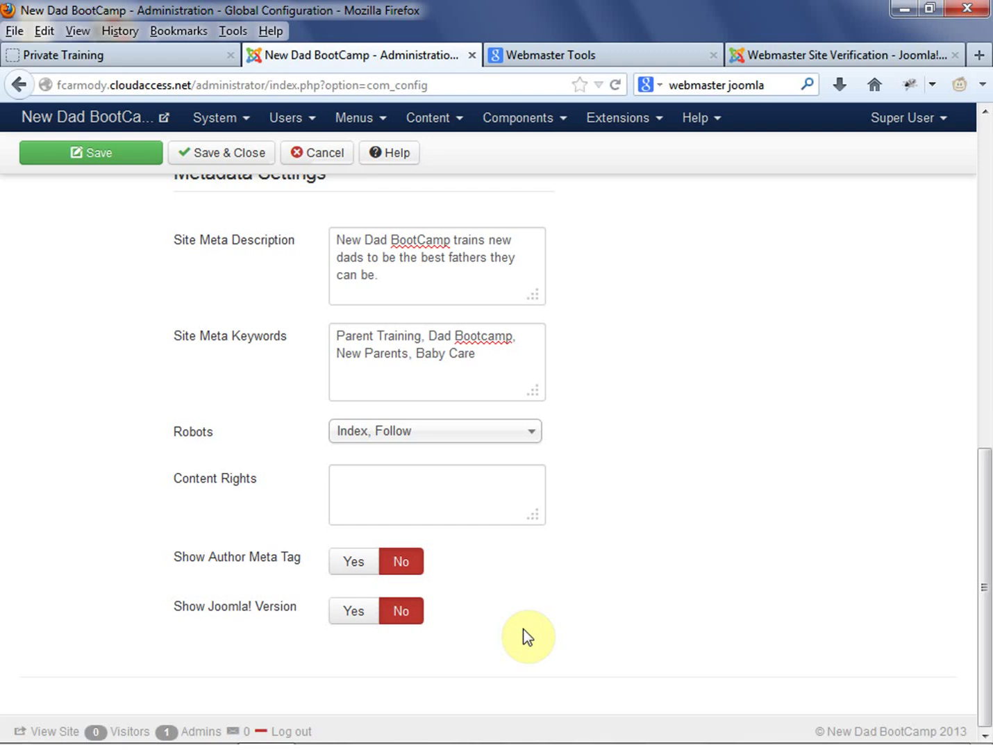
scroll(740, 549, "up", 7)
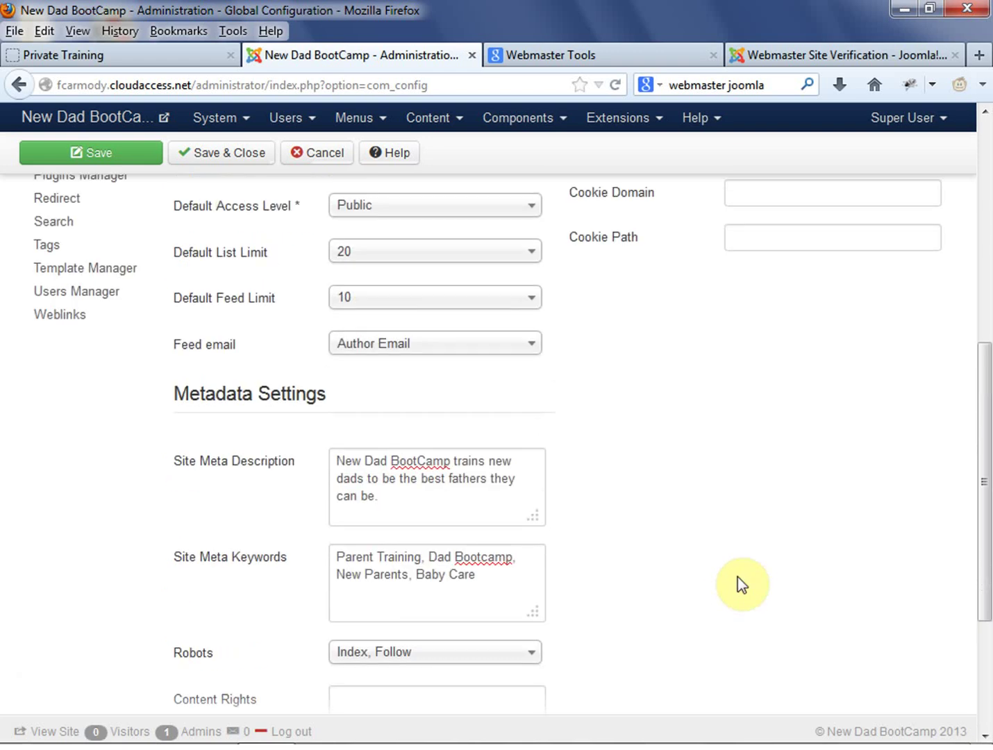
scroll(737, 576, "up", 6)
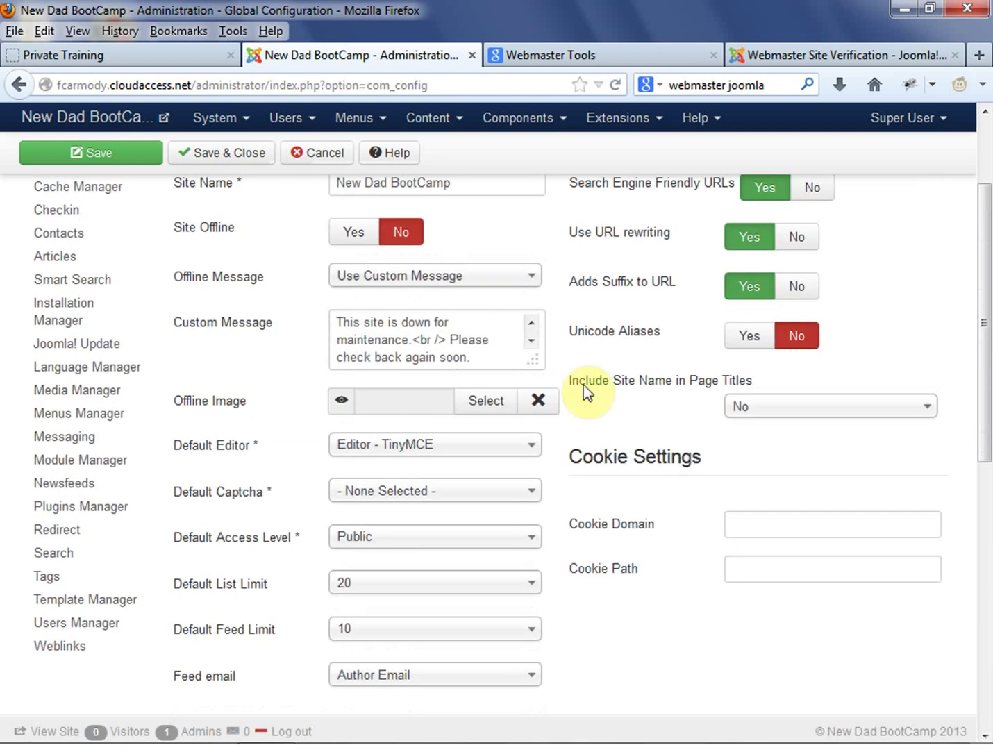
scroll(604, 514, "up", 4)
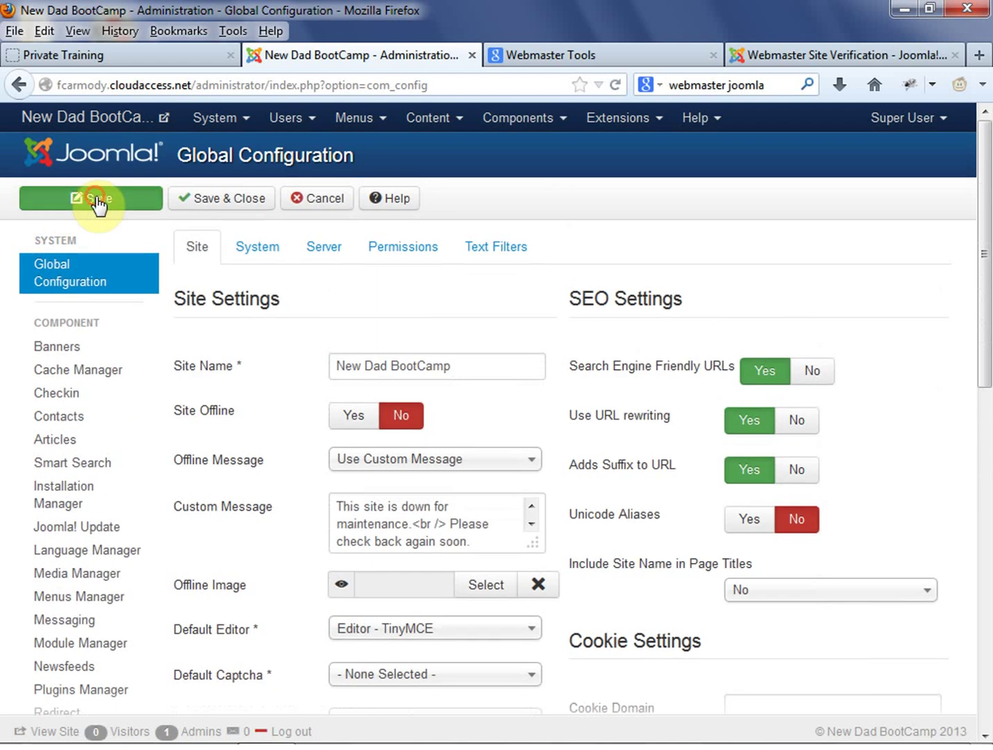
left_click(319, 200)
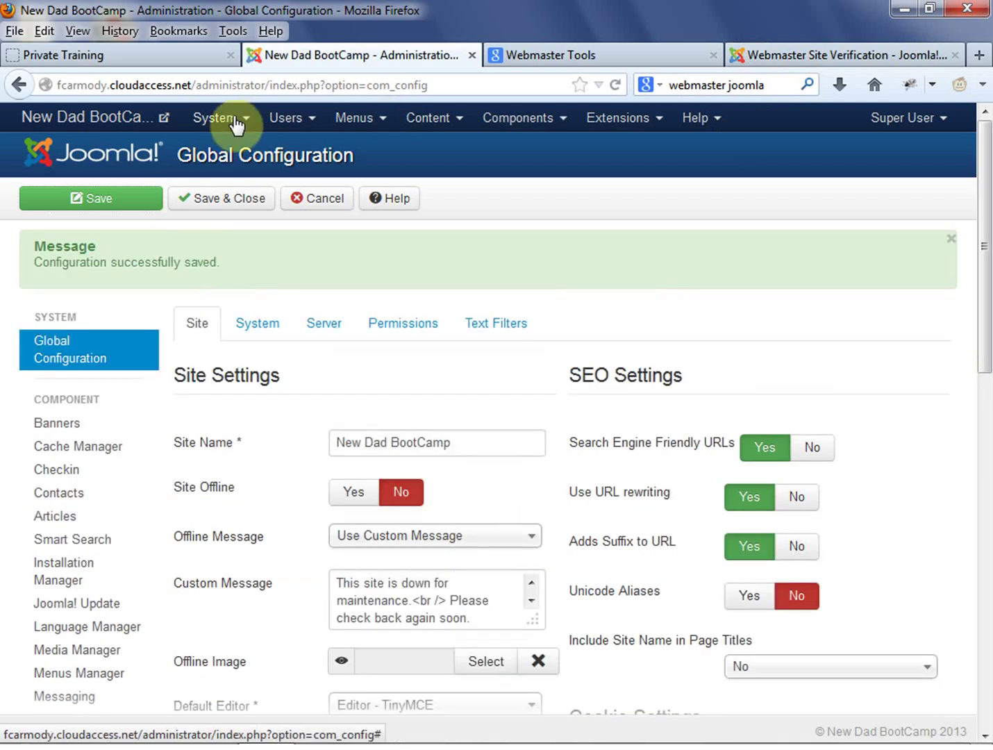
Browse the admin menus and open the Content > Article Manager list.
left_click(244, 122)
left_click(425, 123)
left_click(359, 123)
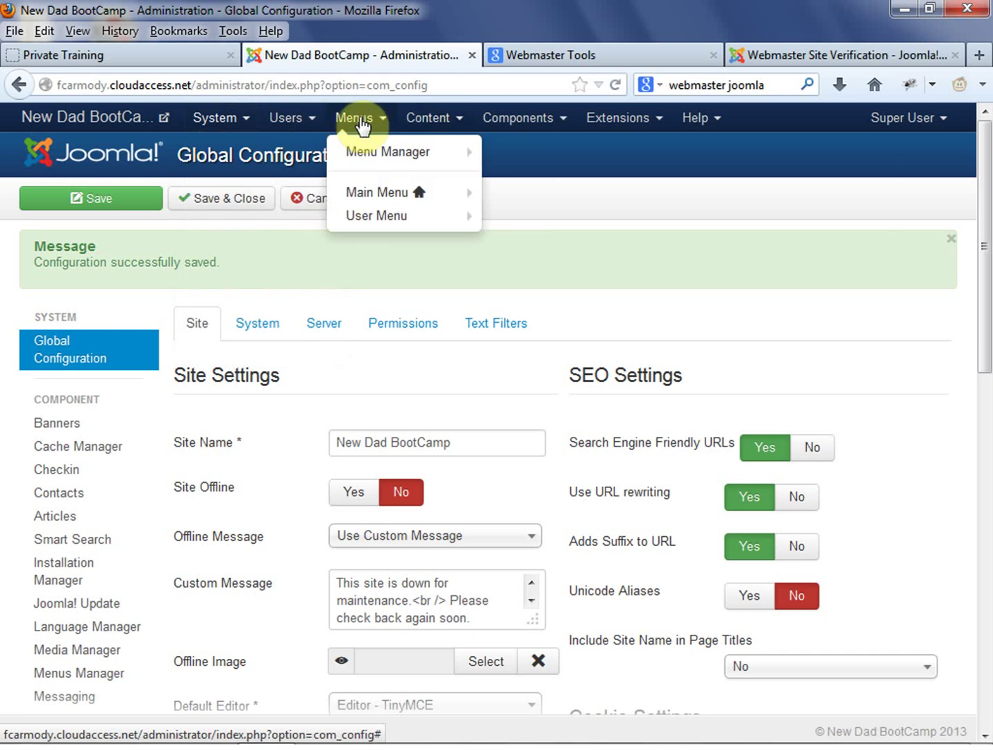
left_click(314, 125)
left_click(383, 123)
left_click(434, 129)
mouse_move(459, 163)
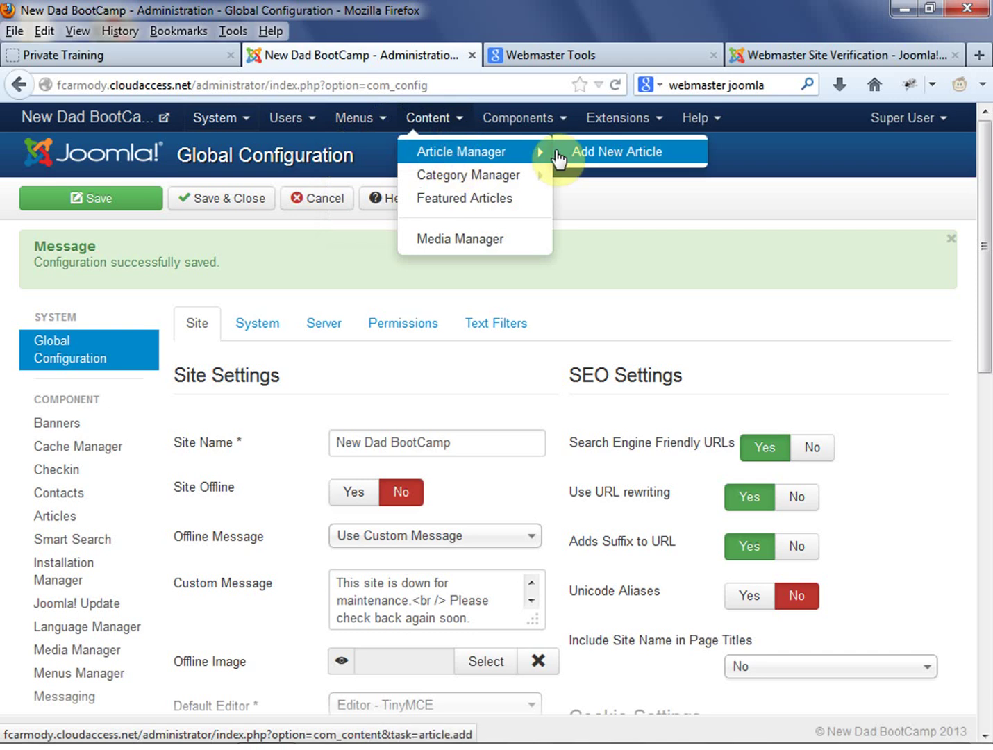
left_click(484, 151)
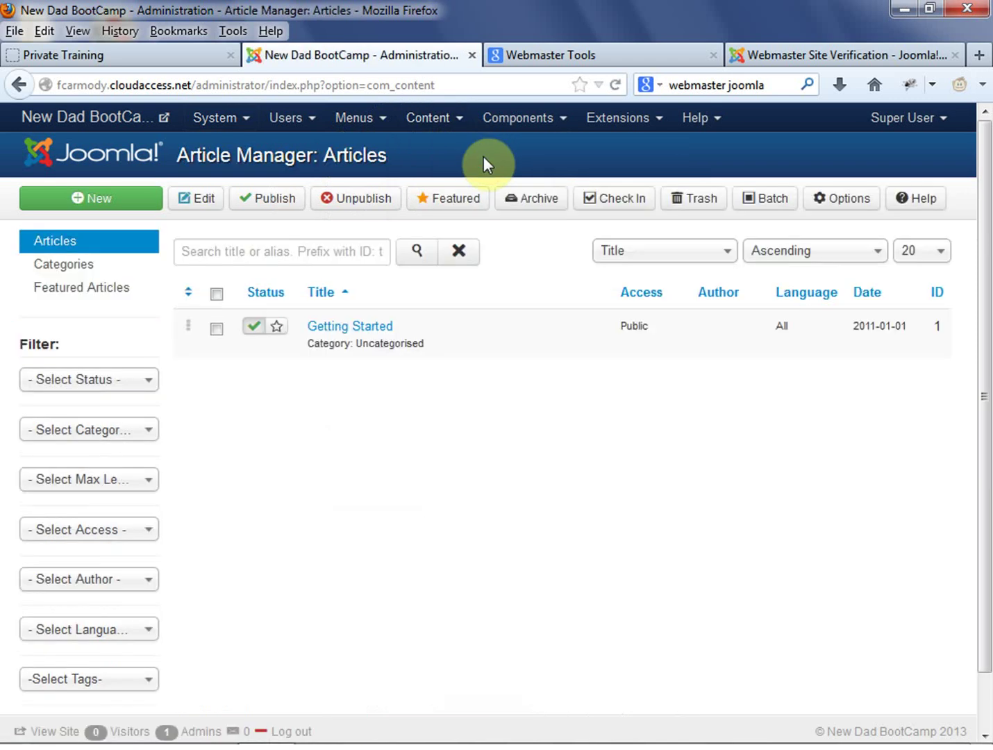
Open the Getting Started article and inspect its Metadata Options fields.
left_click(353, 326)
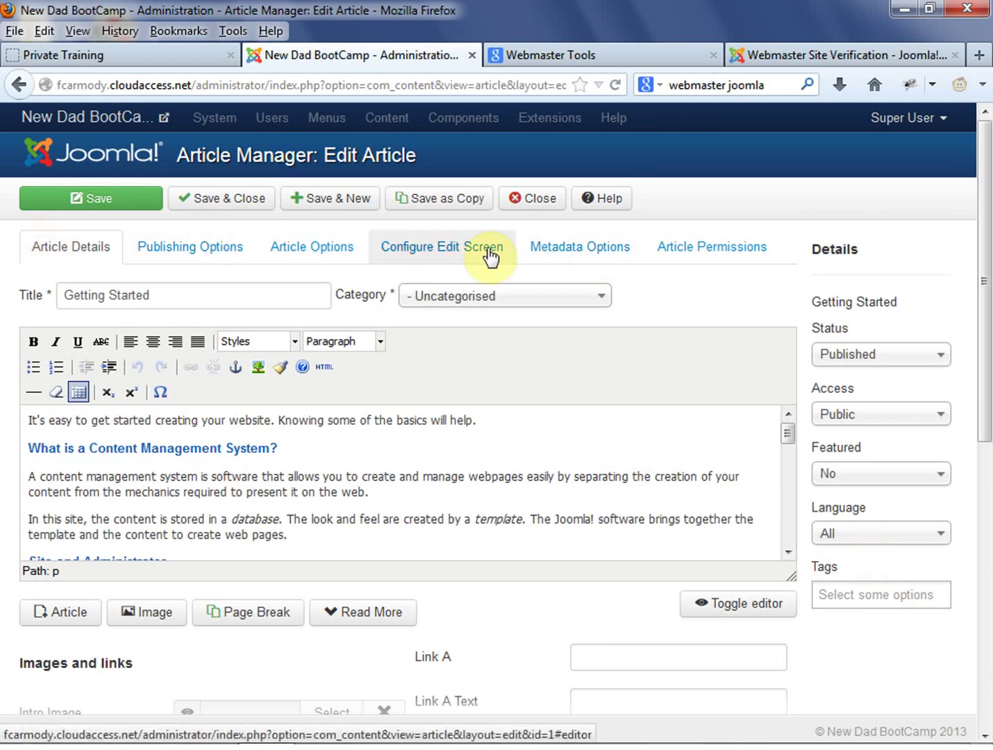
left_click(550, 251)
scroll(483, 420, "down", 3)
scroll(480, 416, "up", 3)
left_click(539, 416)
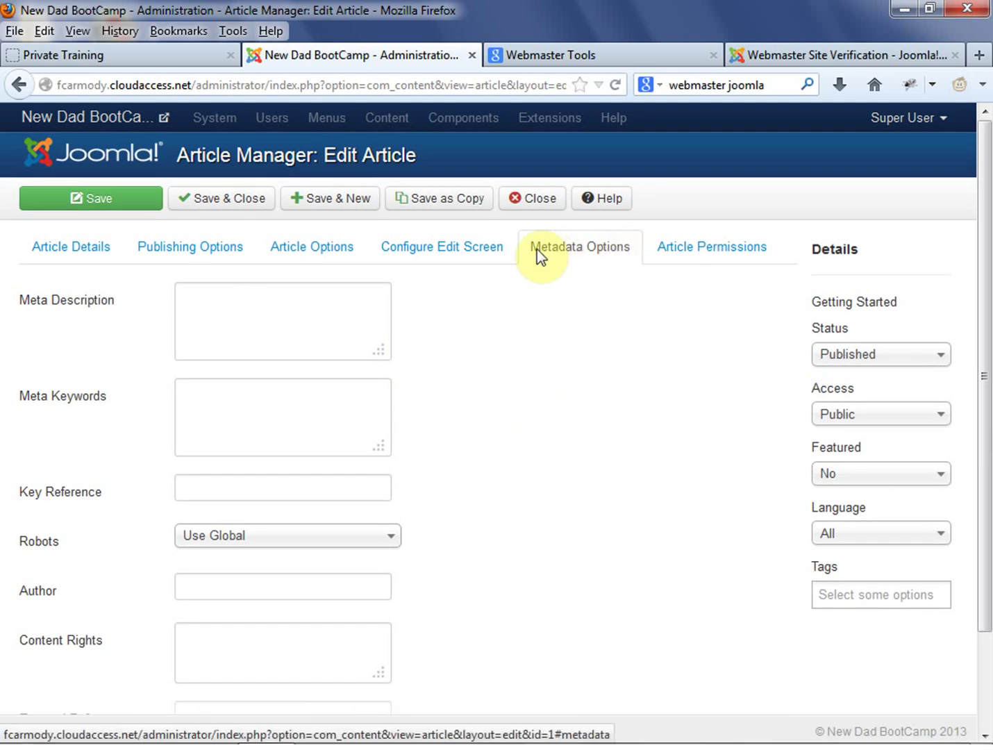
left_click(351, 296)
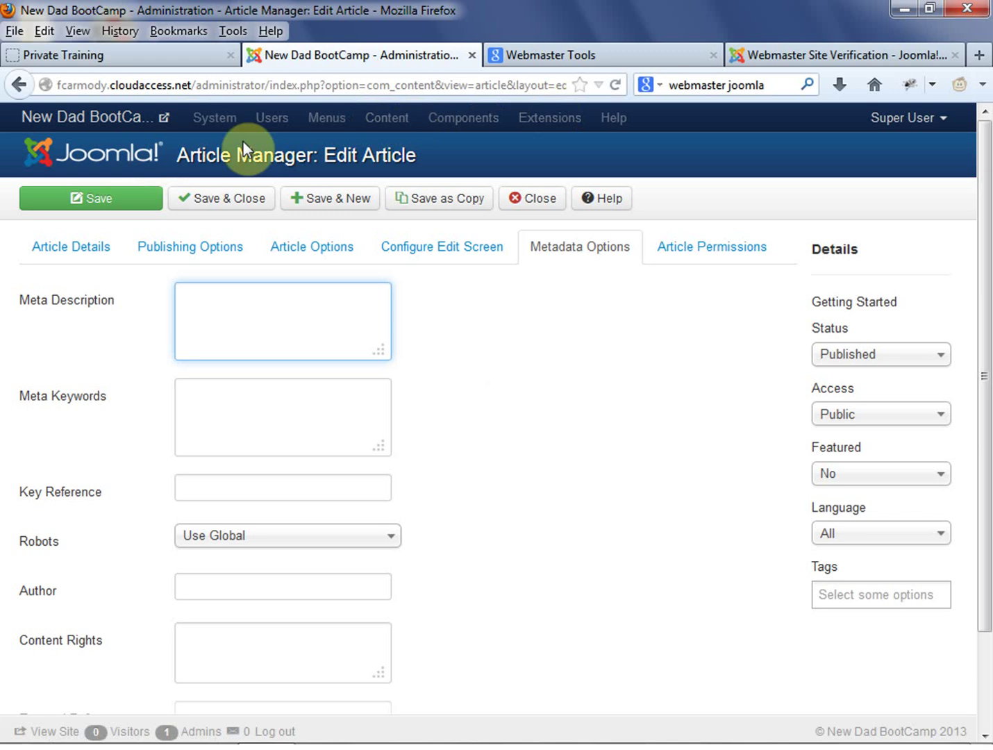
Close the article without saving and go to the Extension Manager install page.
left_click(514, 200)
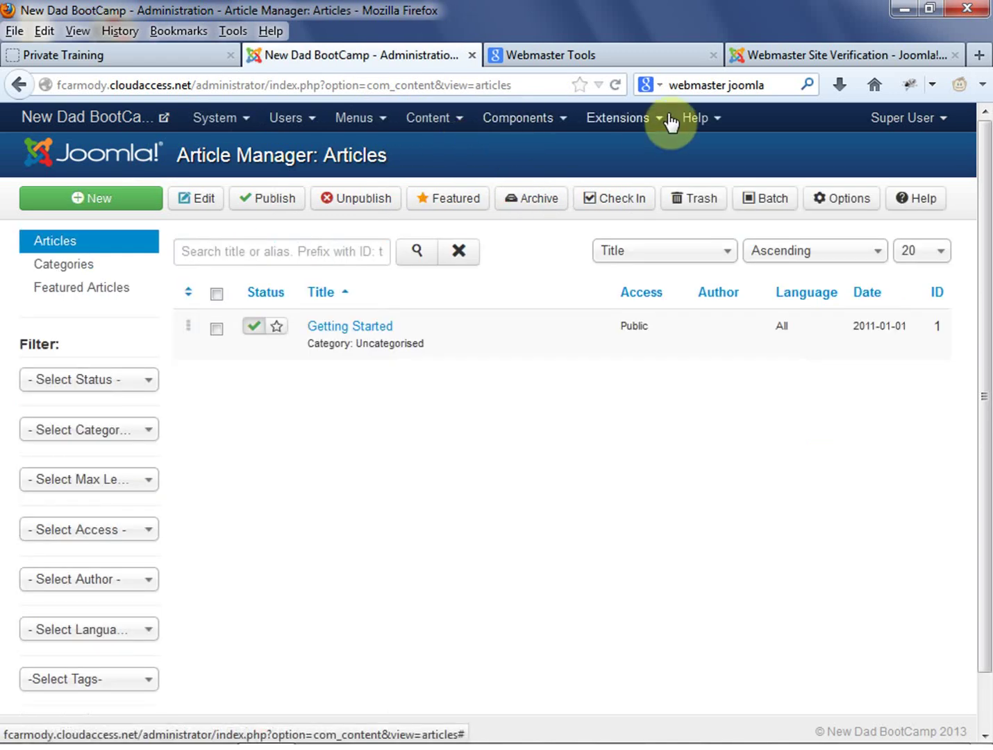
left_click(620, 122)
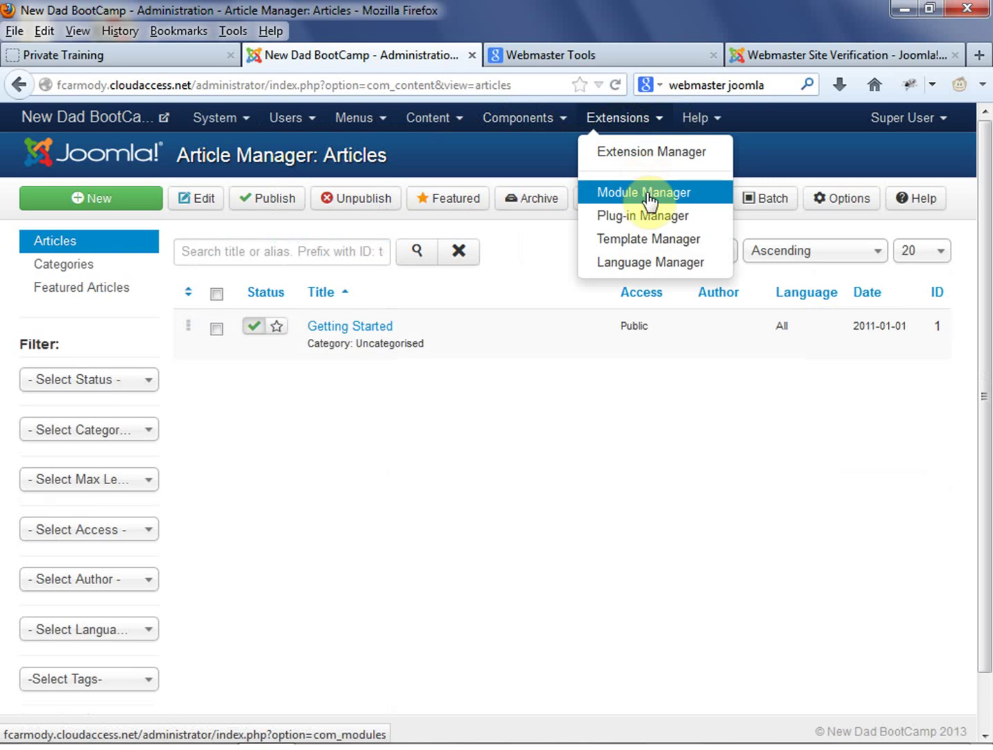
left_click(654, 150)
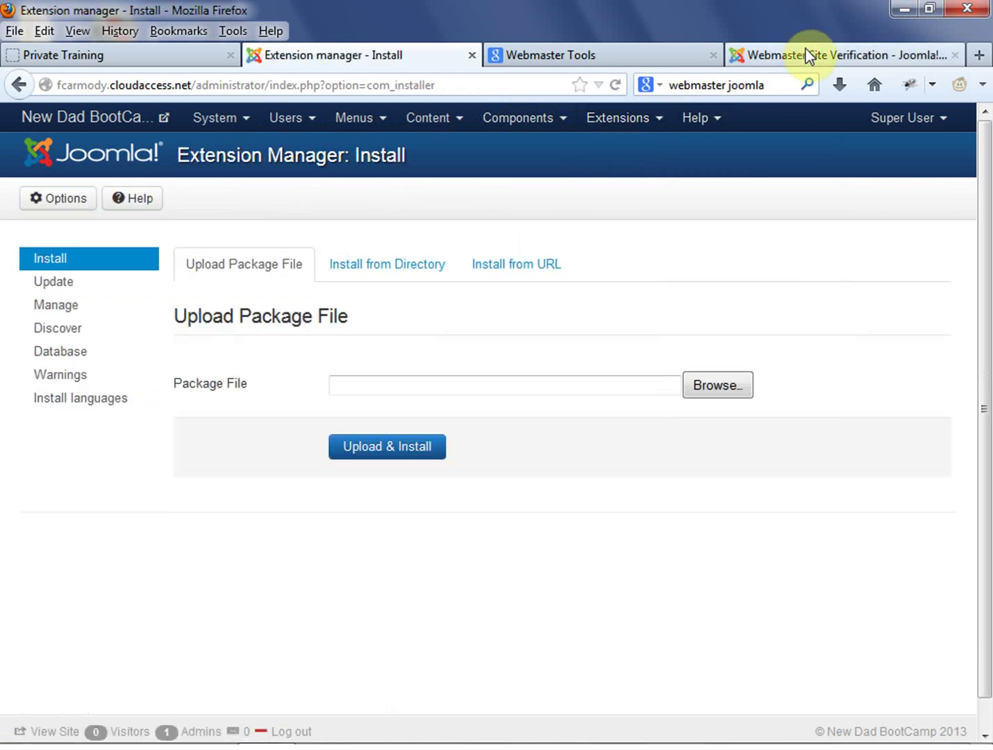
Download plg_webmastersiteverification-v1.0.zip from the Extensions Directory page and return to the installer tab.
left_click(804, 53)
scroll(652, 437, "down", 3)
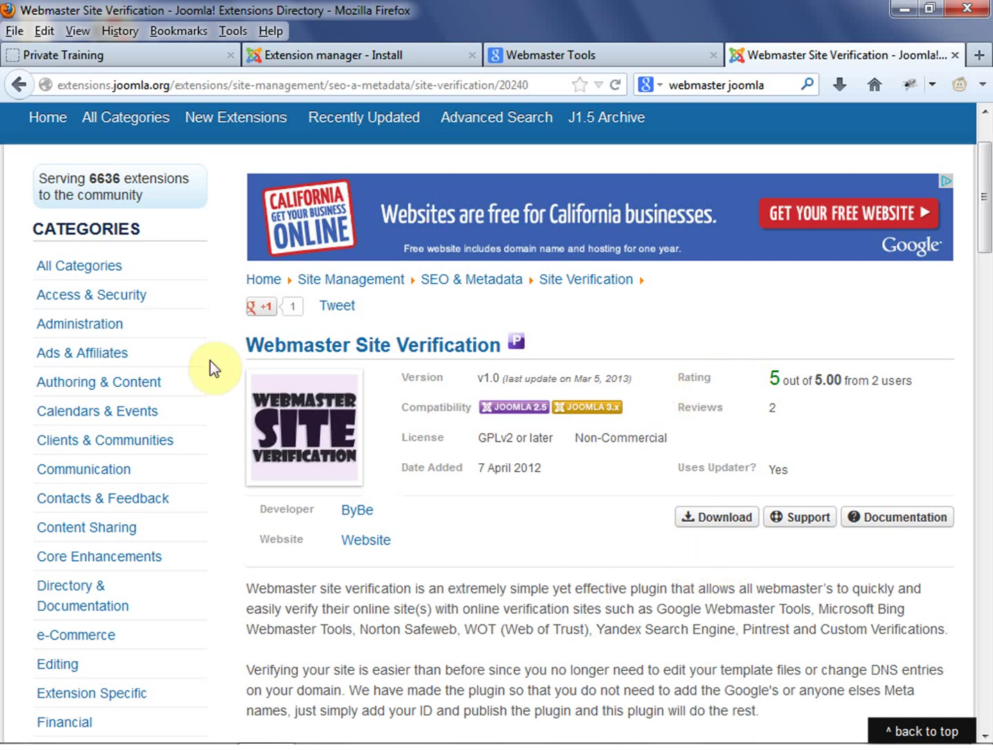
scroll(586, 337, "up", 2)
scroll(584, 334, "down", 5)
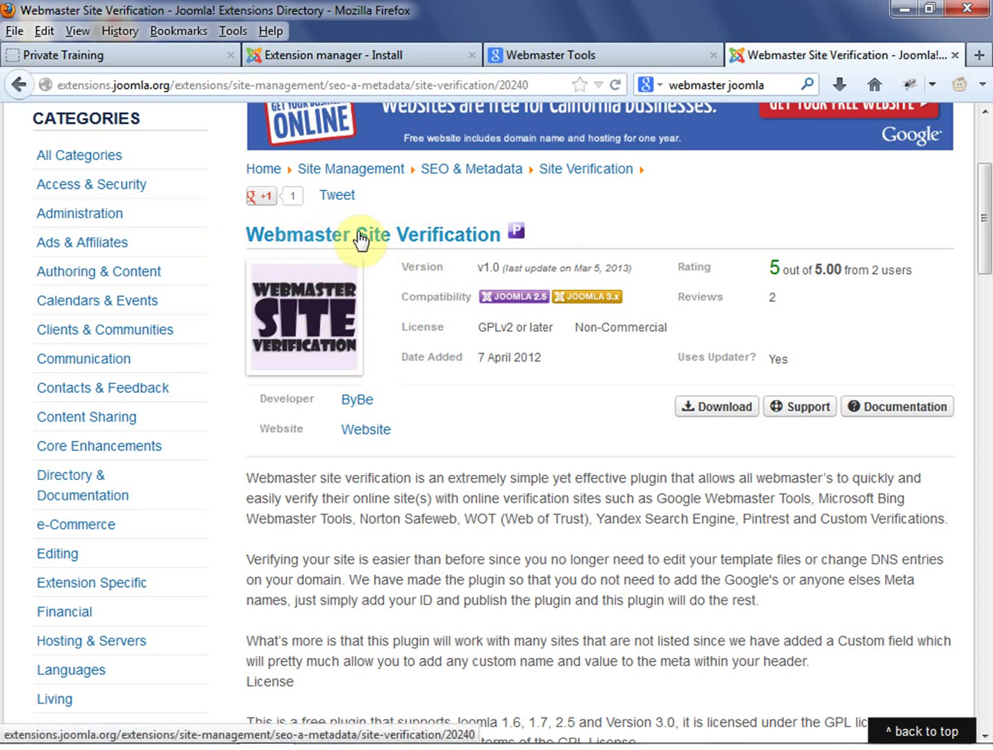
left_click(702, 410)
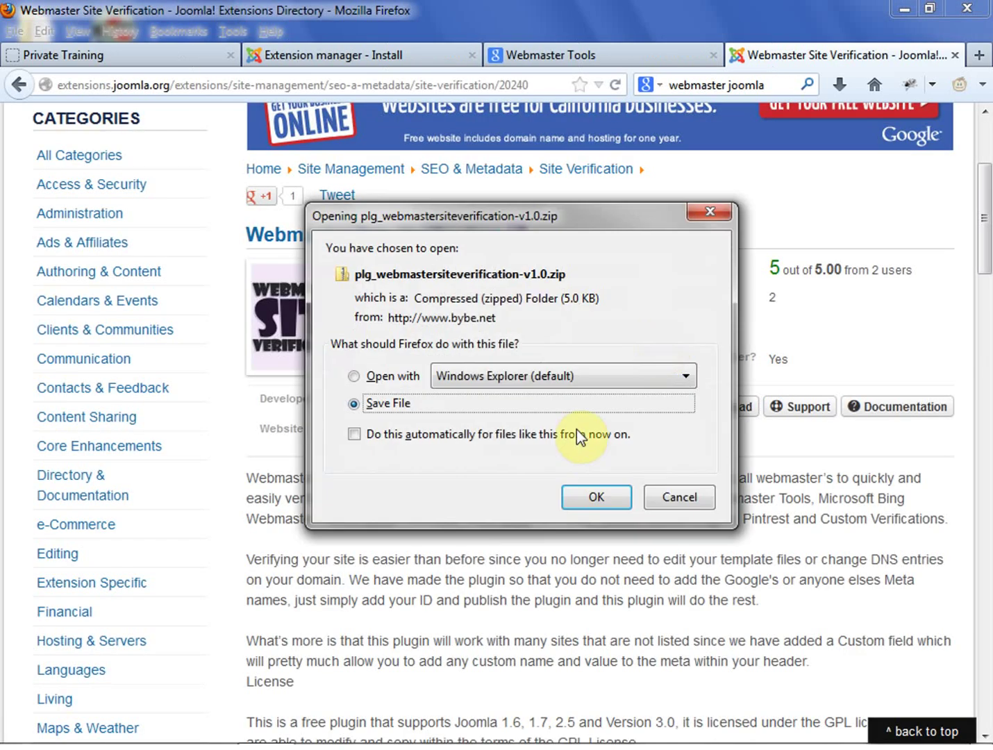
left_click(612, 499)
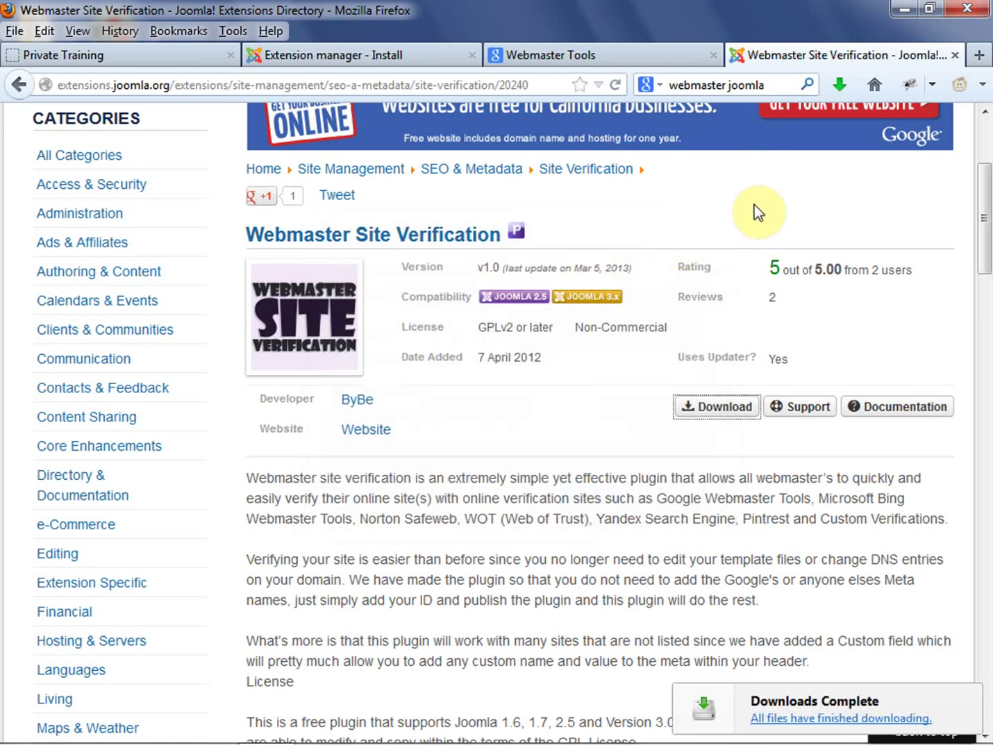
left_click(400, 57)
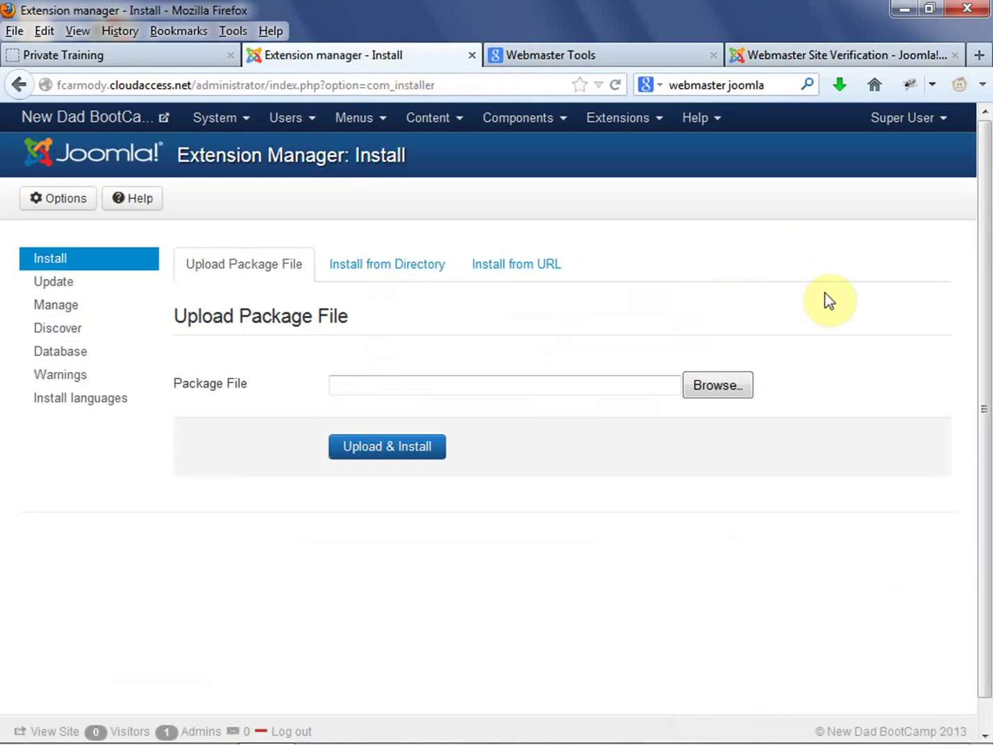
Upload and install plg_webmastersiteverification-v1.0.zip from Downloads, then go to the Plug-in Manager.
left_click(727, 386)
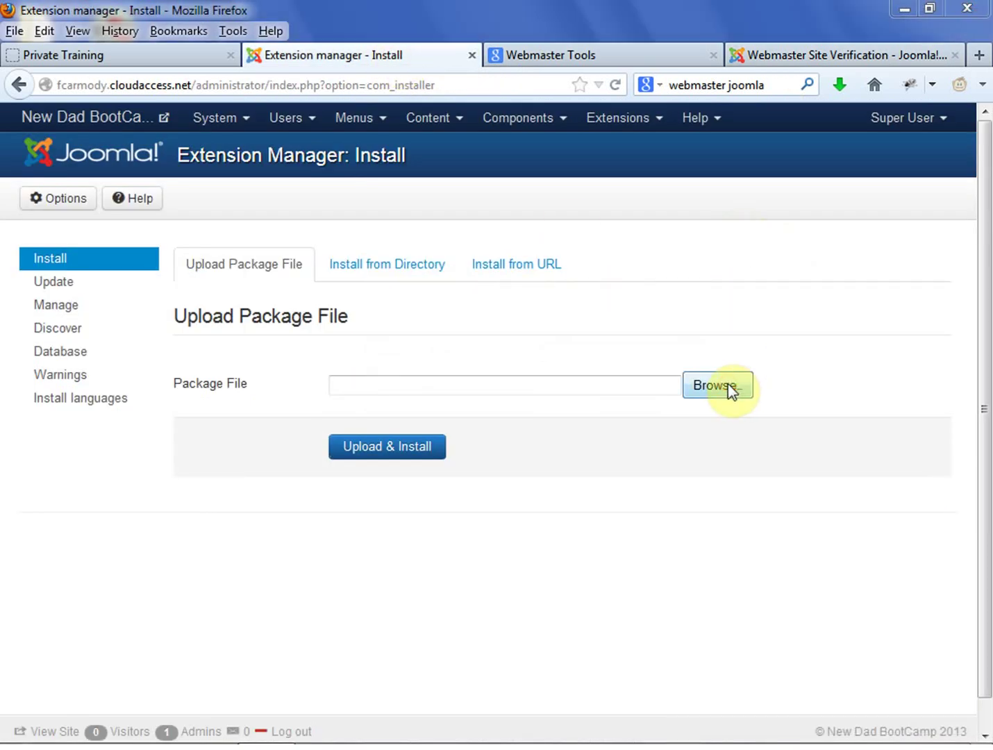
left_click(102, 154)
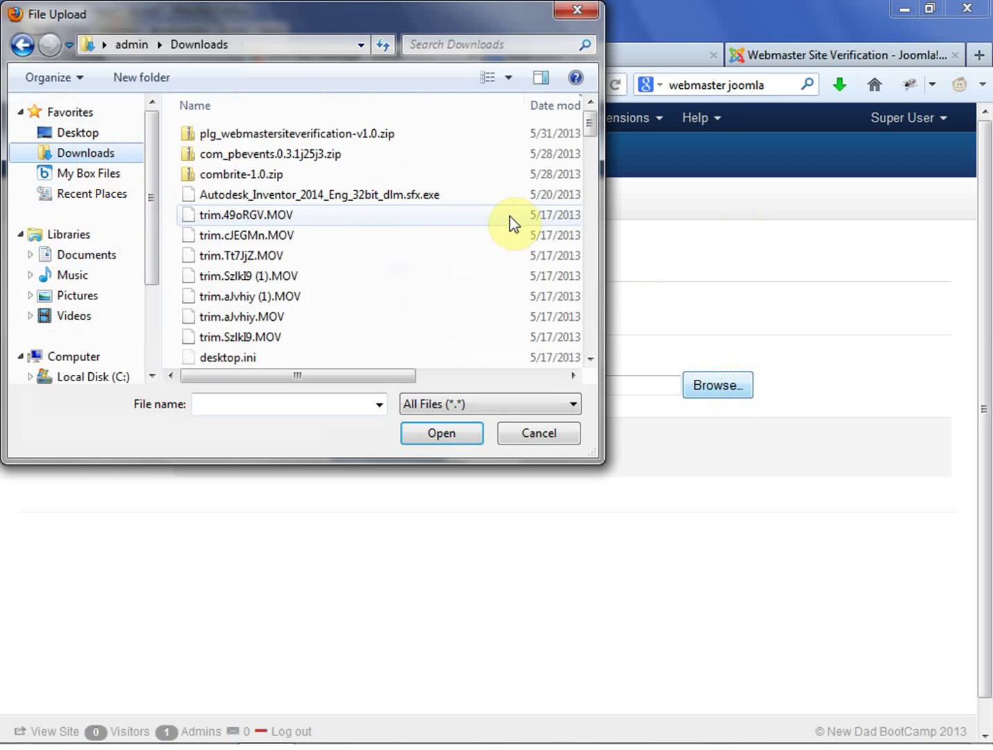
left_click(264, 132)
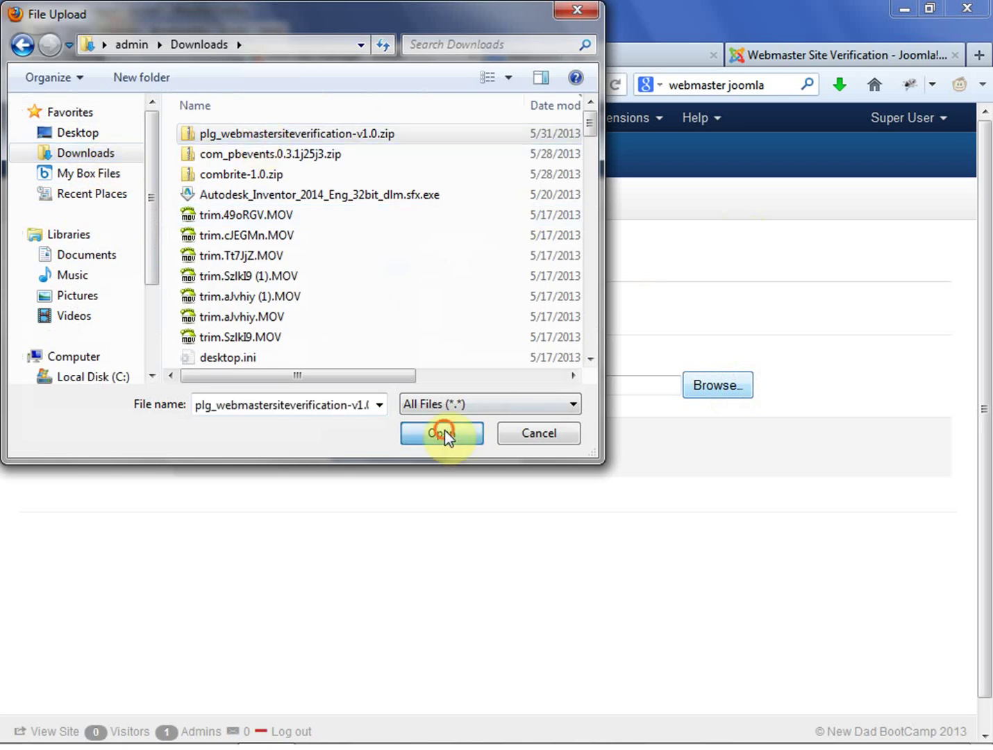
left_click(443, 435)
left_click(415, 446)
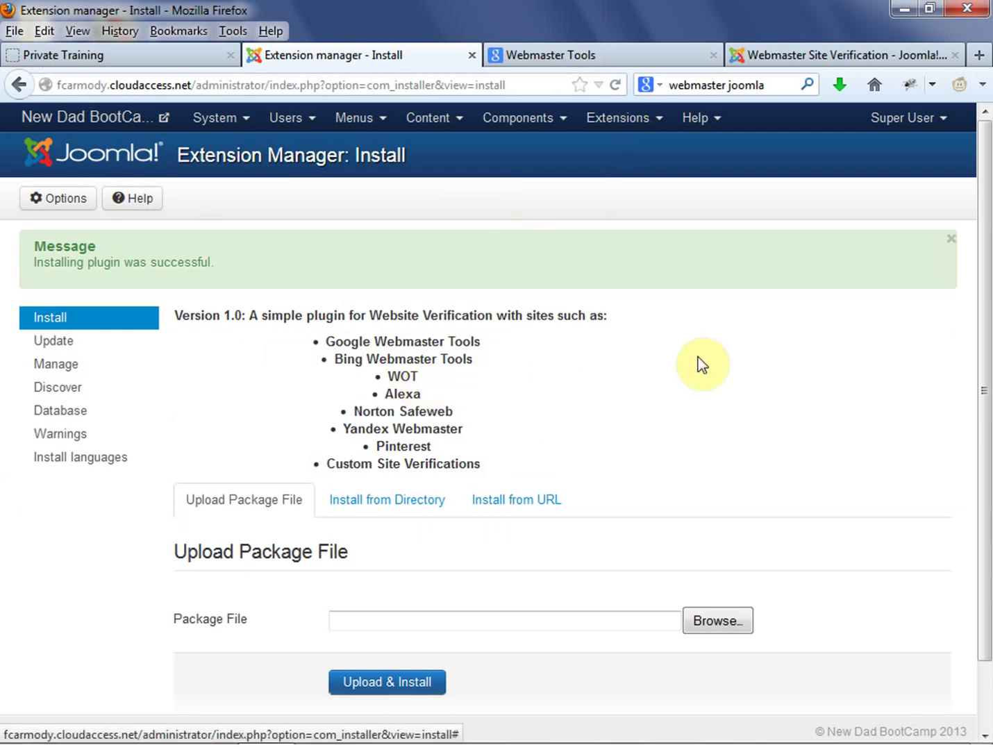
left_click(652, 119)
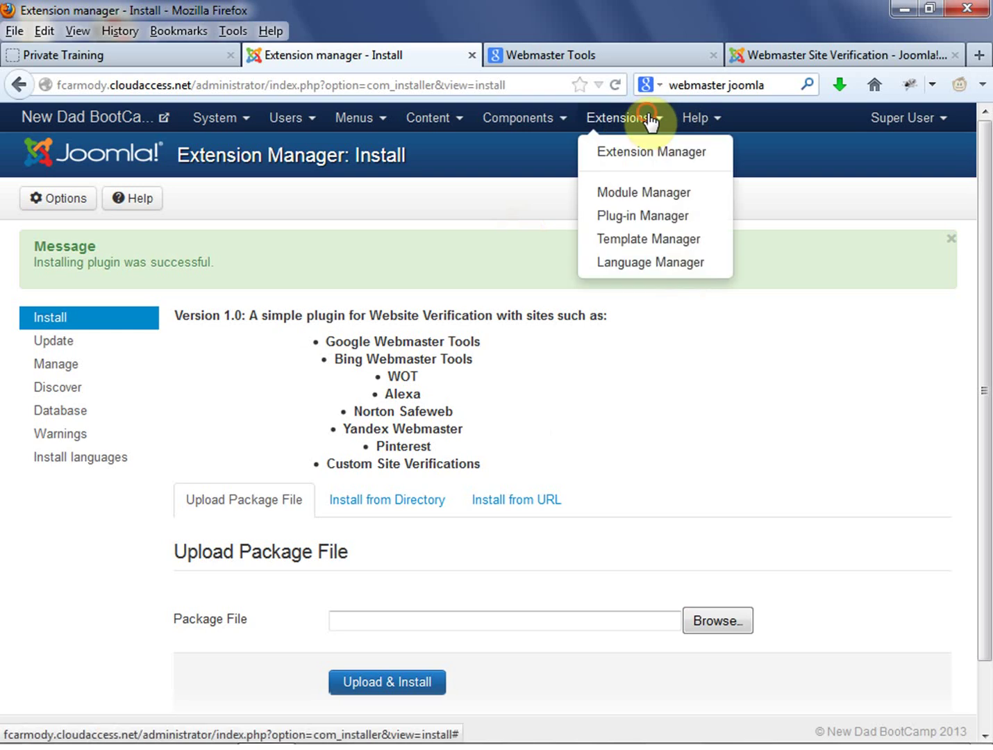
left_click(659, 214)
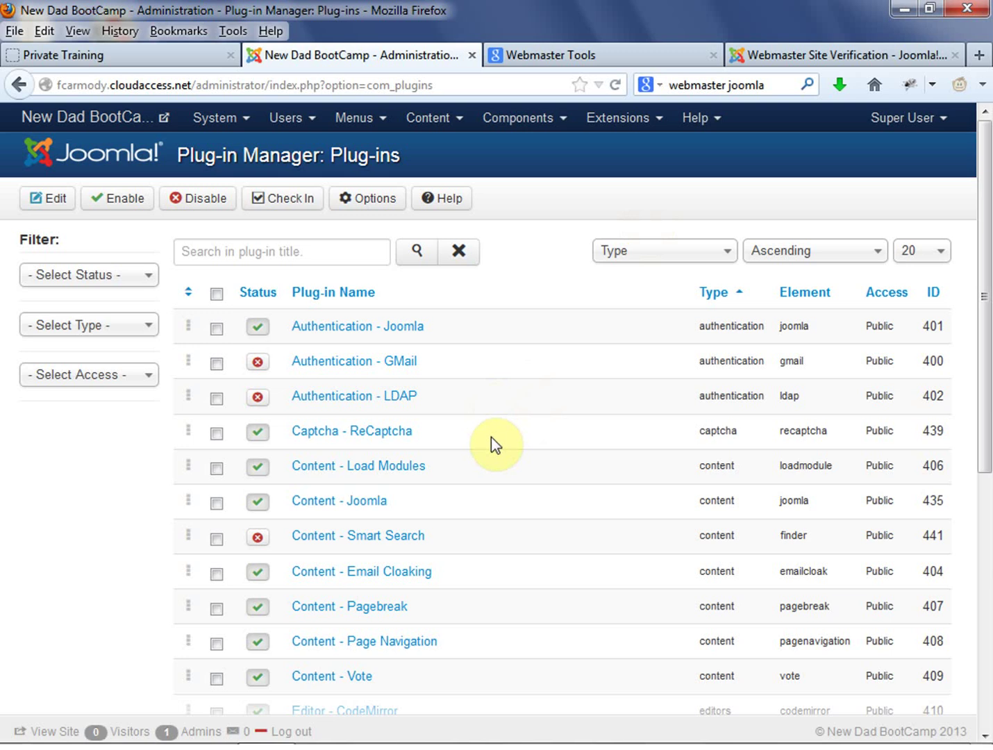
List all plug-ins and search 'webm' to locate the disabled Webmaster Site Verification plugin.
left_click(934, 250)
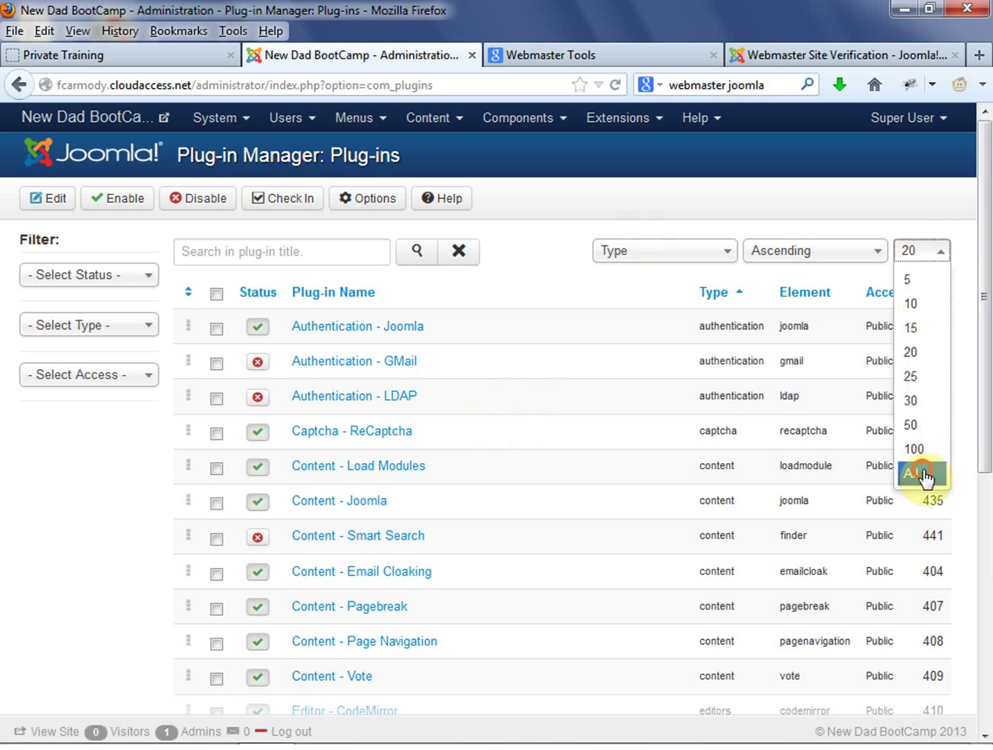
left_click(925, 472)
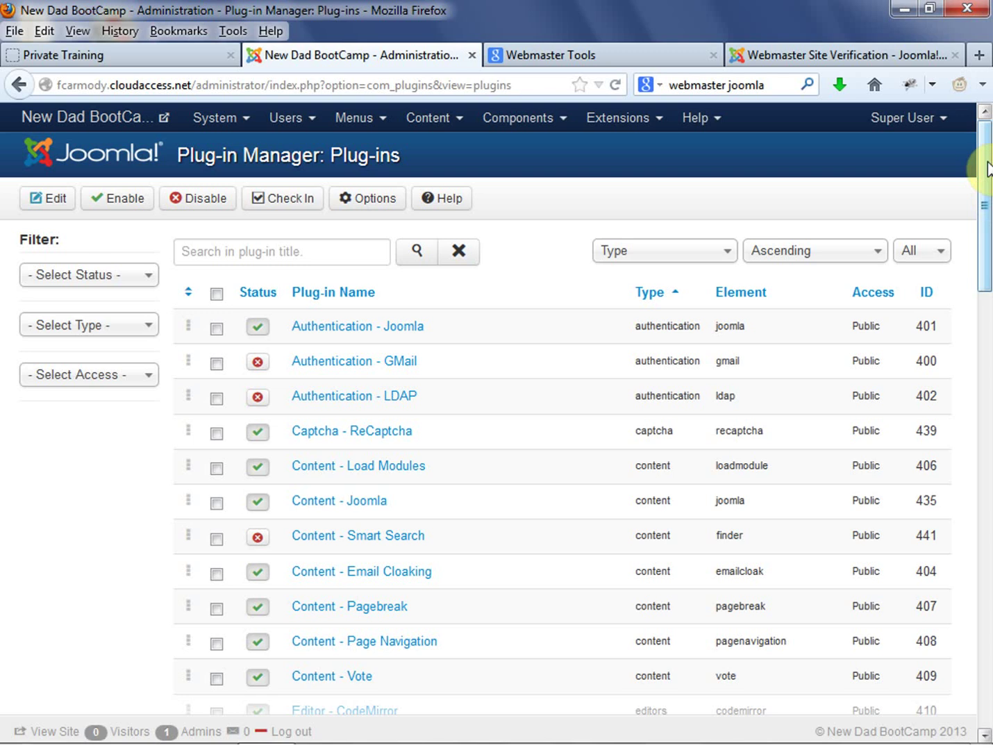
key("ctrl+f")
type("webm")
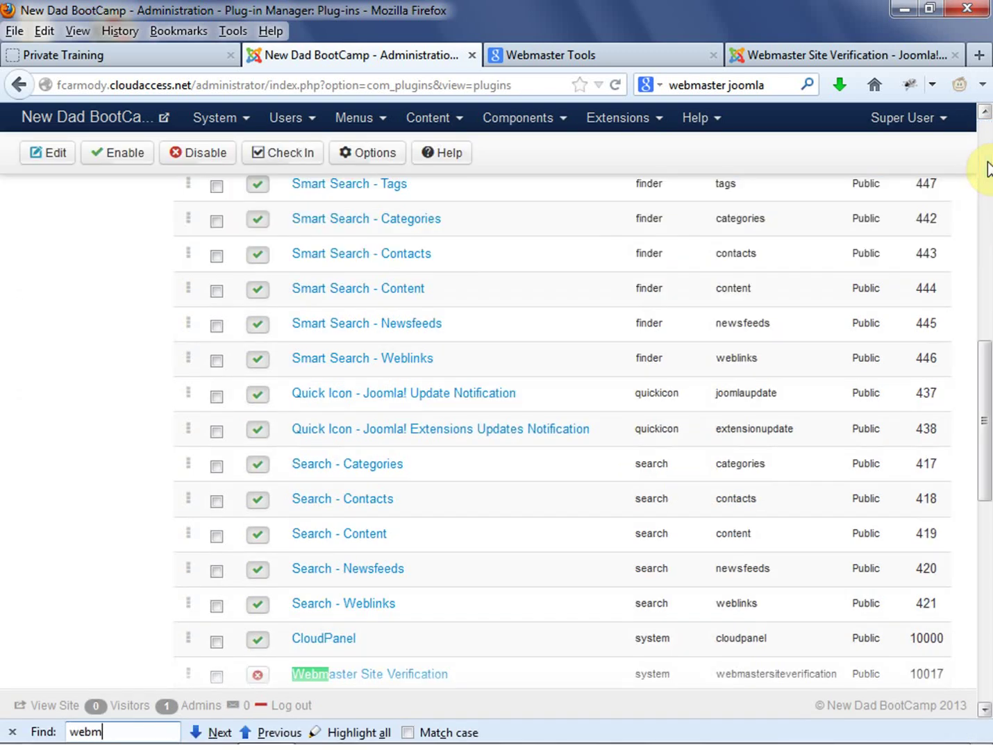
left_click(563, 638)
scroll(379, 520, "down", 5)
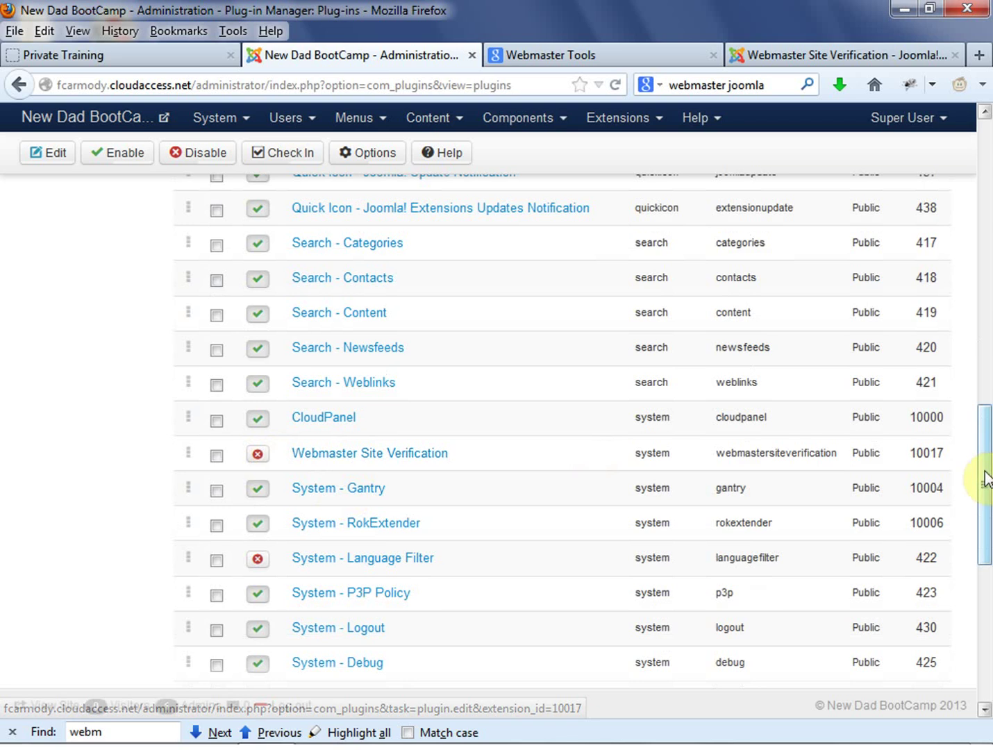
left_click_drag(979, 484, 986, 583)
left_click(618, 118)
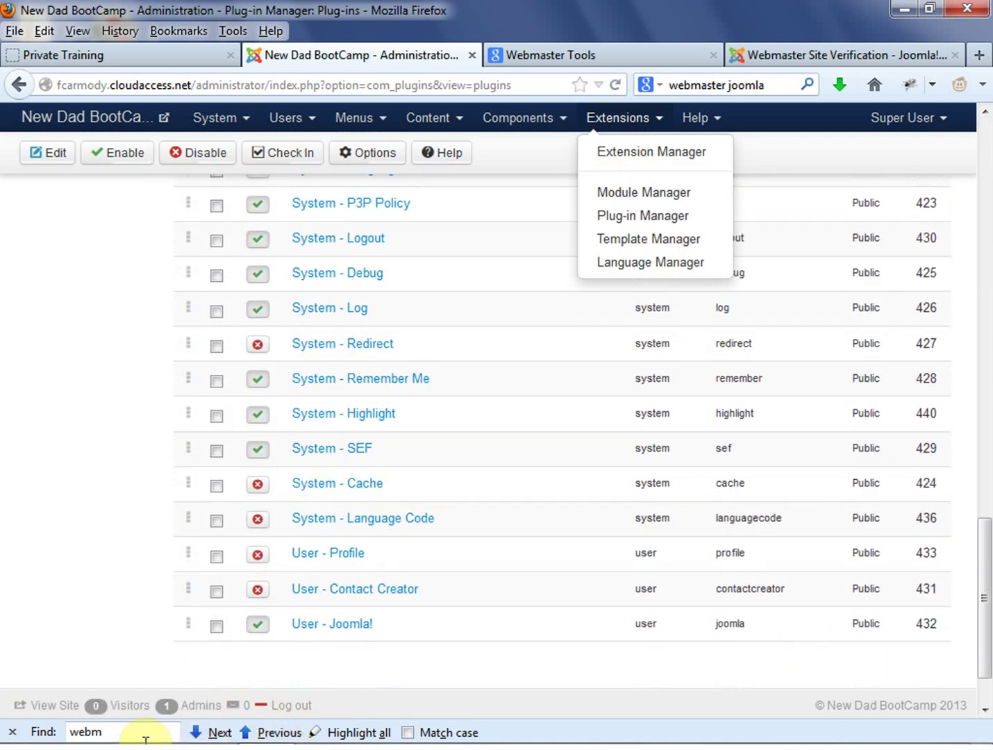
left_click(214, 732)
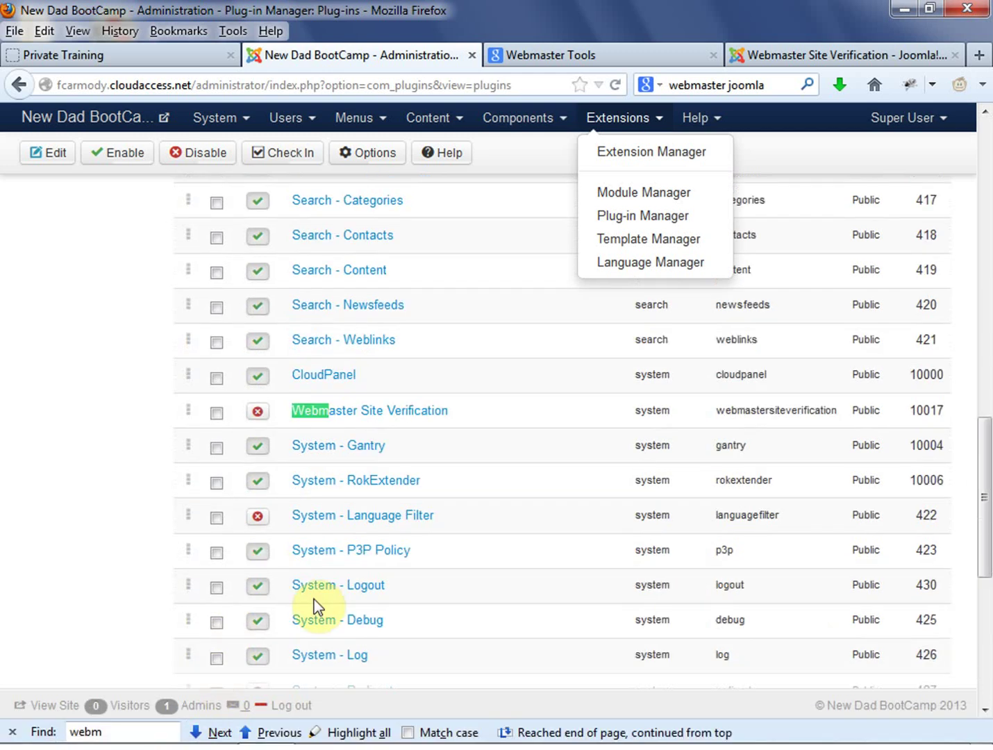
Open the Webmaster Site Verification plugin's settings and set it to Enabled.
left_click(335, 413)
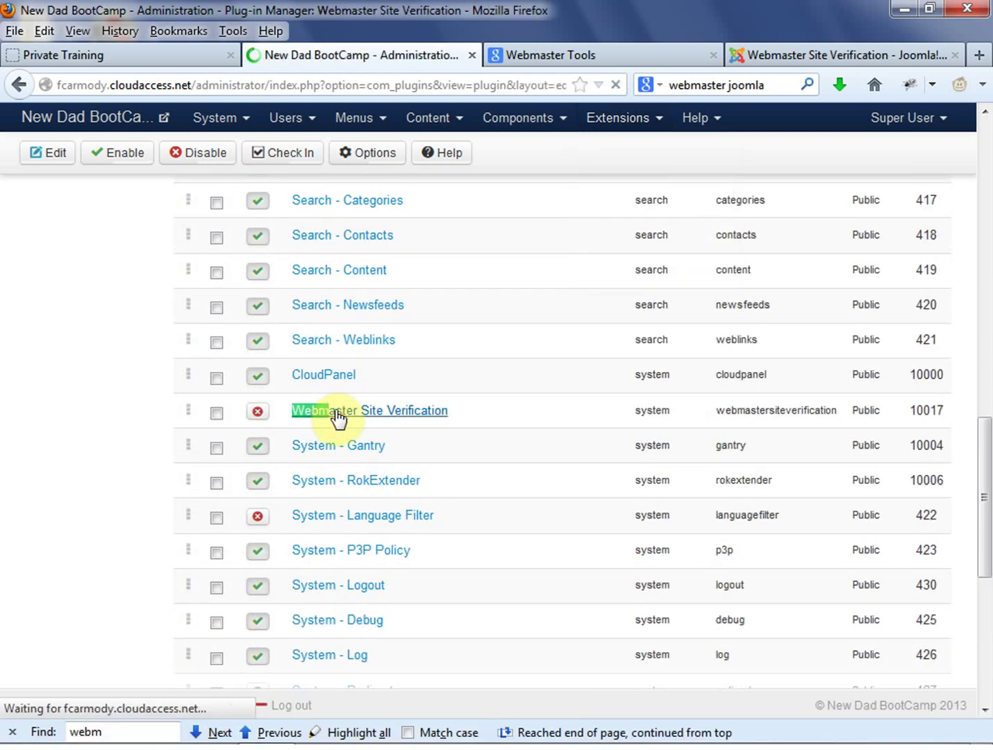
scroll(532, 416, "down", 4)
scroll(499, 409, "down", 2)
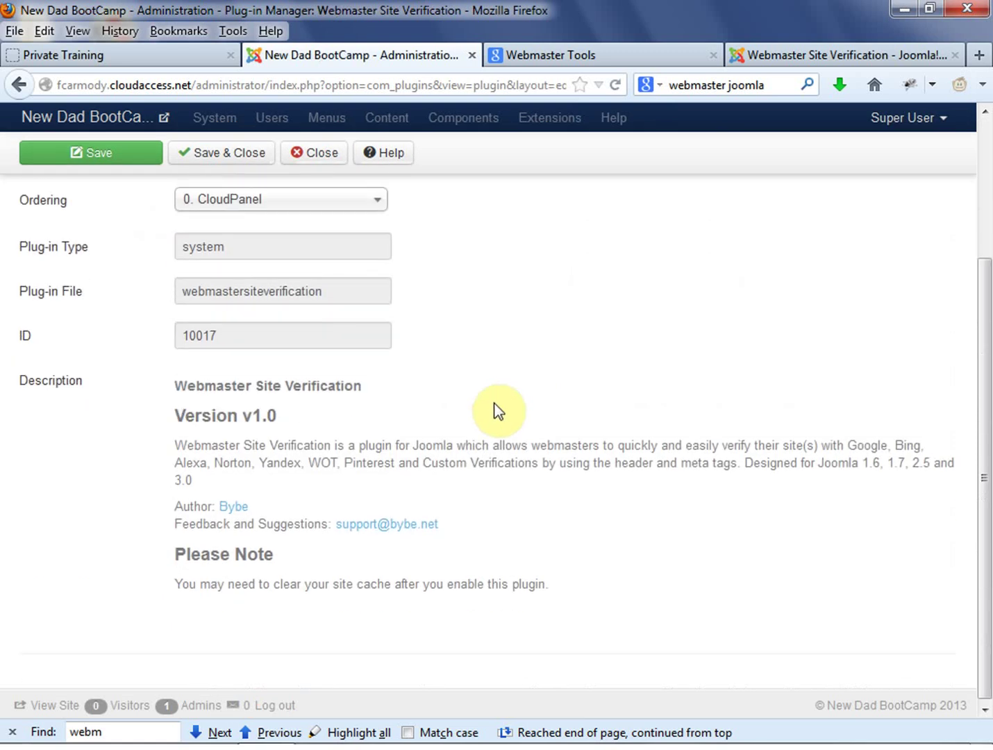
scroll(498, 408, "up", 6)
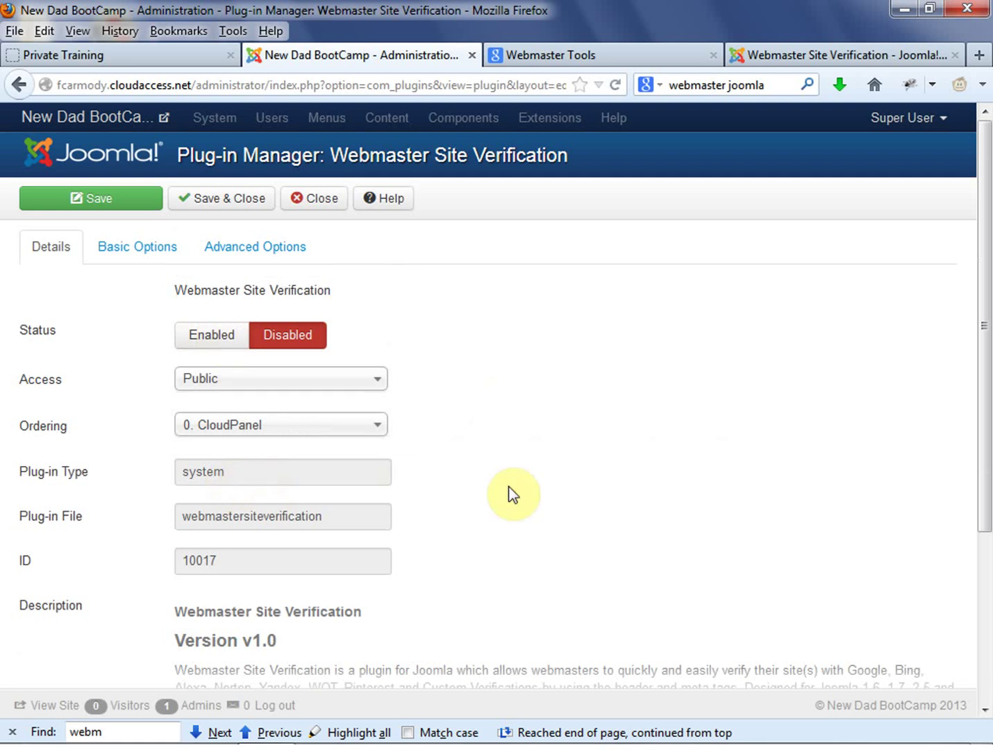
left_click(222, 342)
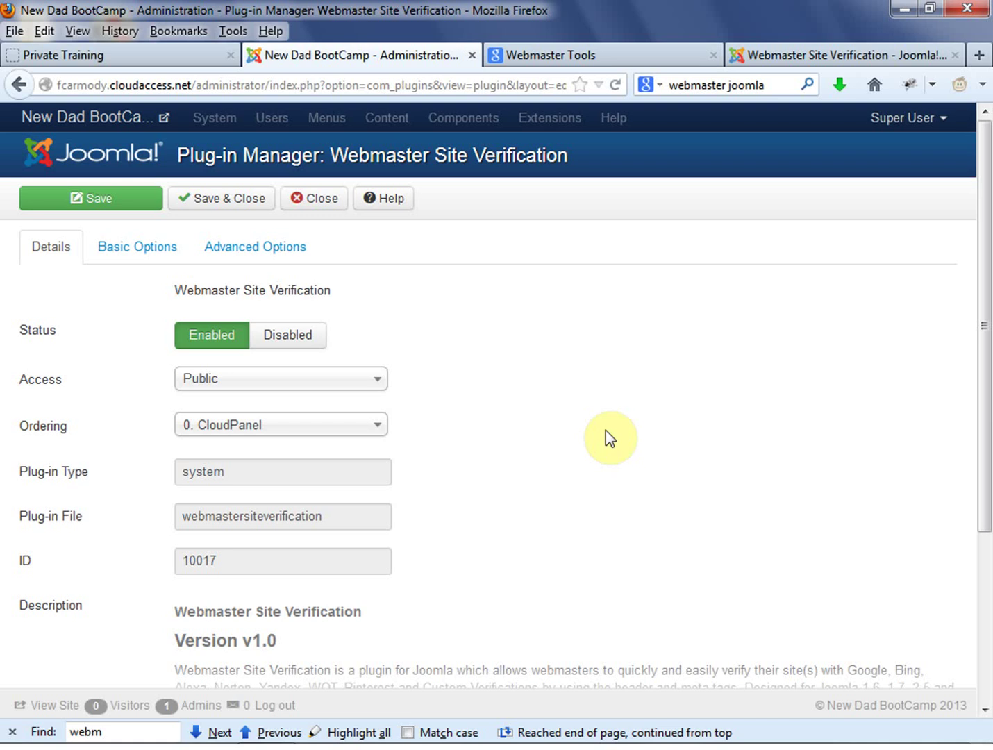
Show Basic Options with the empty Google, Bing, WOT, Alexa, Norton, Yandex and Pinterest ID fields.
left_click(139, 248)
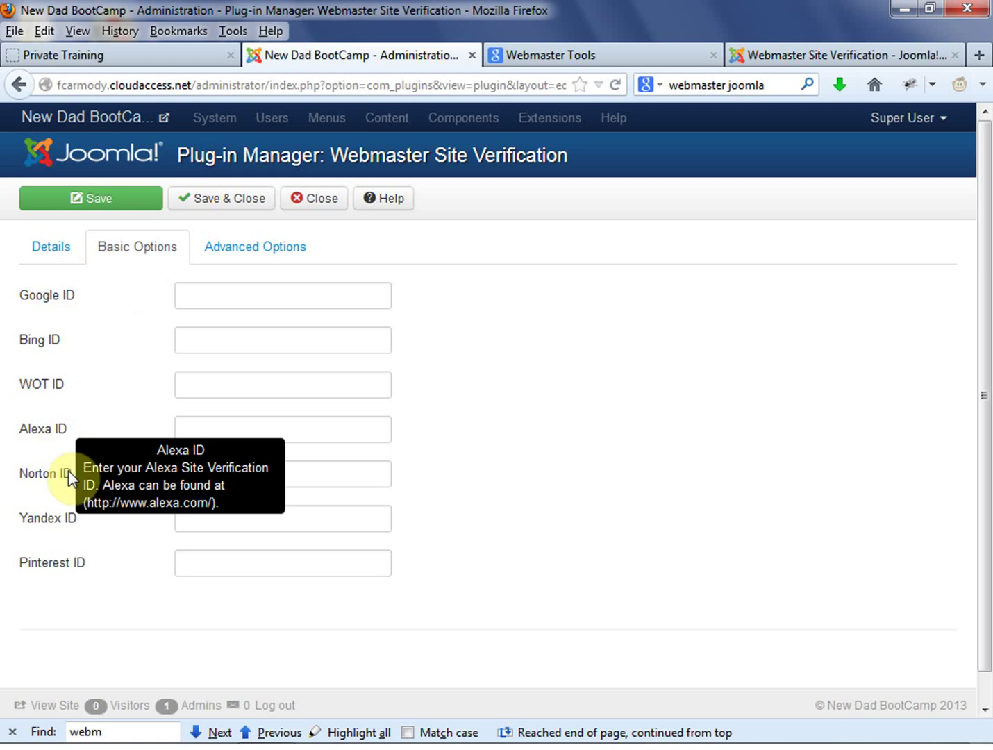
mouse_move(73, 570)
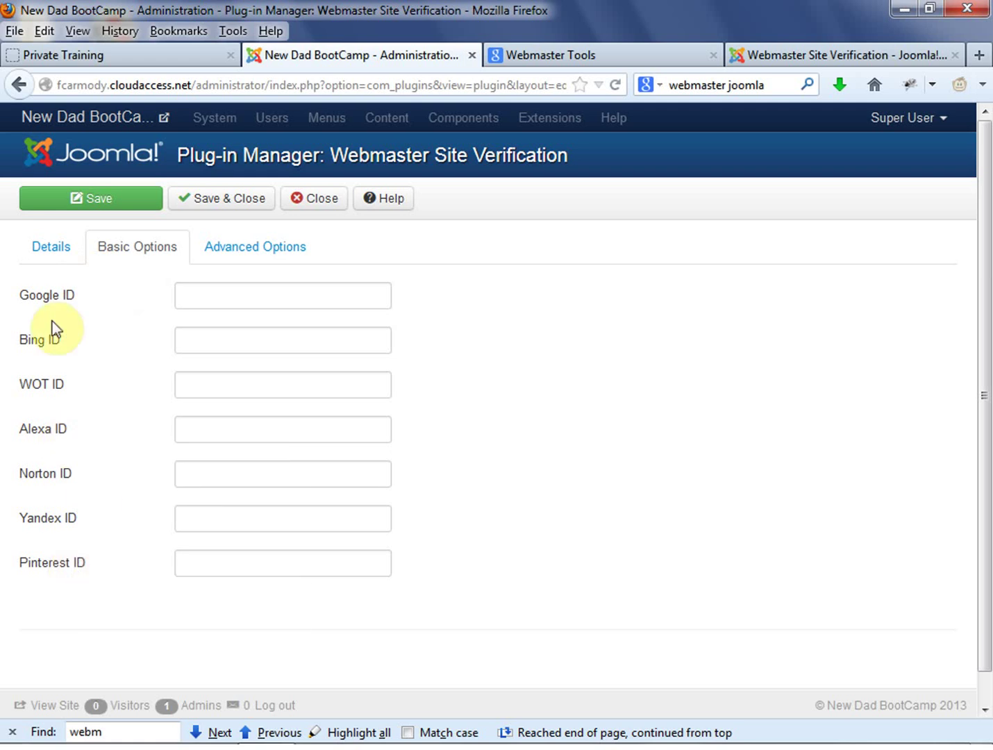
left_click_drag(77, 290, 10, 288)
left_click_drag(90, 290, 9, 293)
left_click(84, 292)
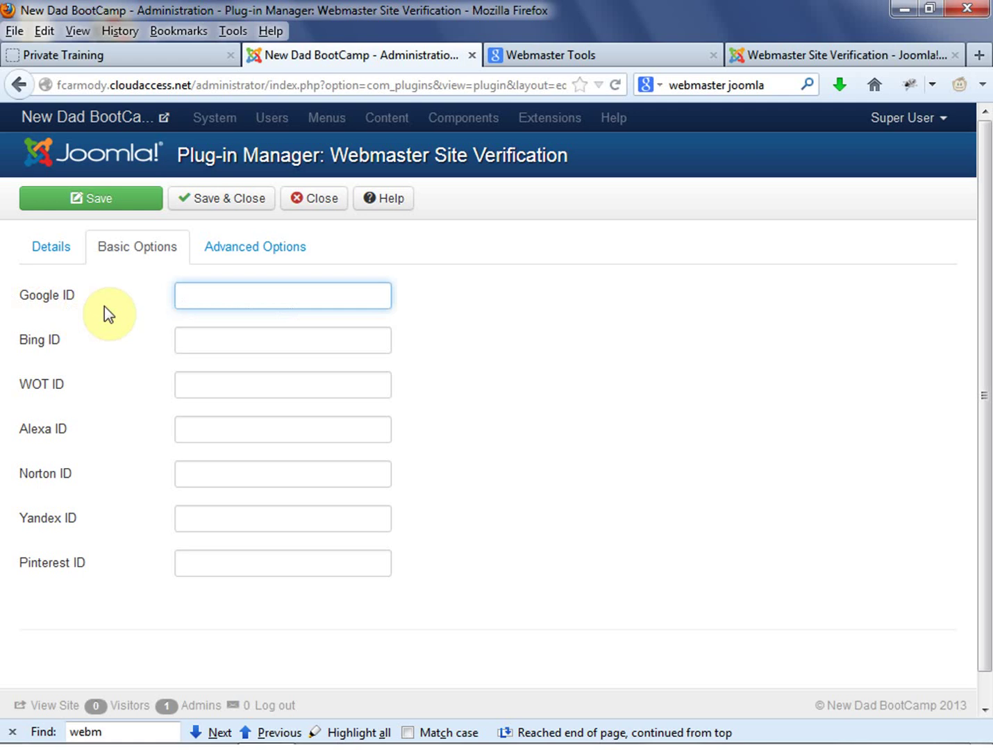
left_click_drag(84, 297, 17, 286)
left_click(738, 190)
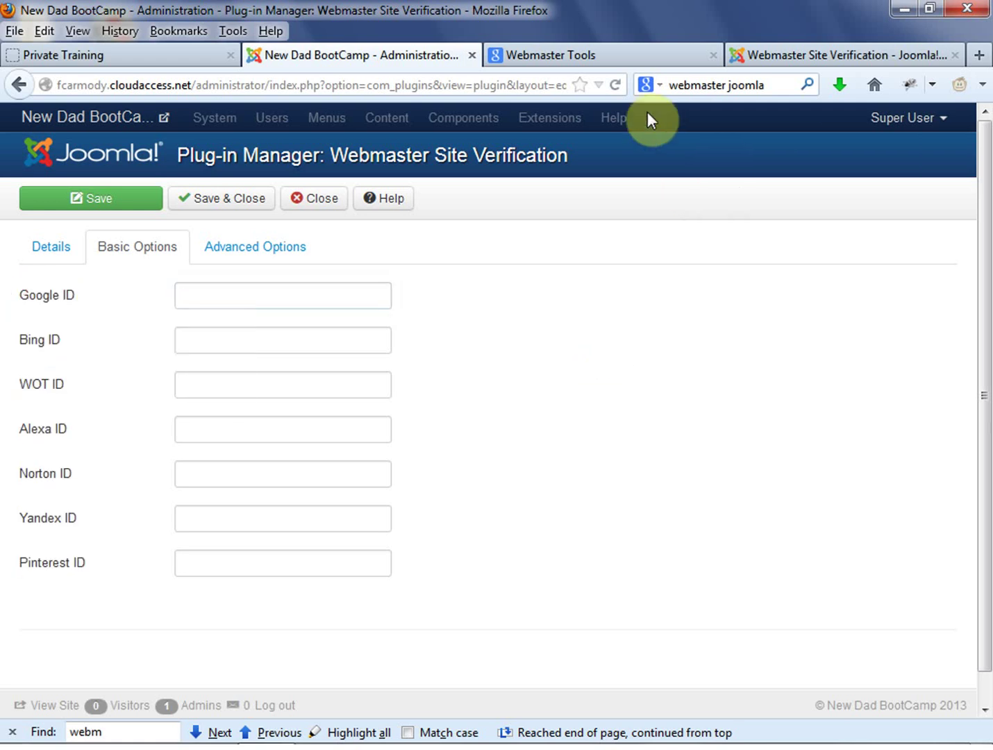
Search the web for 'webmaster tools' and open the Webmaster Tools - Google result.
left_click(633, 58)
double_click(780, 85)
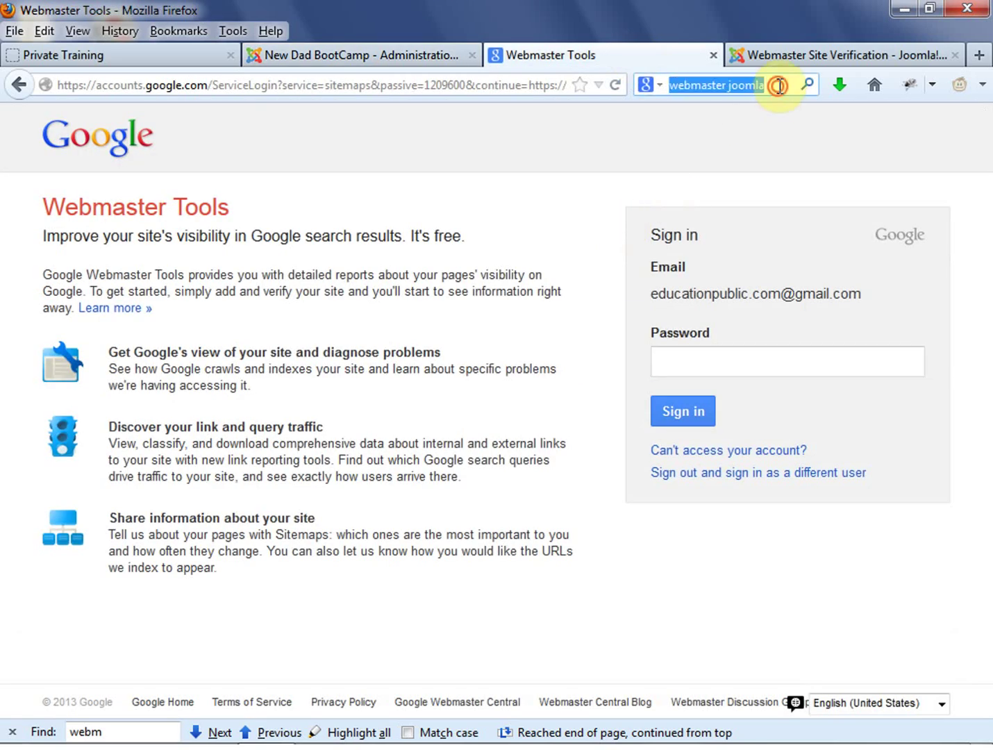
left_click_drag(776, 85, 664, 91)
type("webmaster tool")
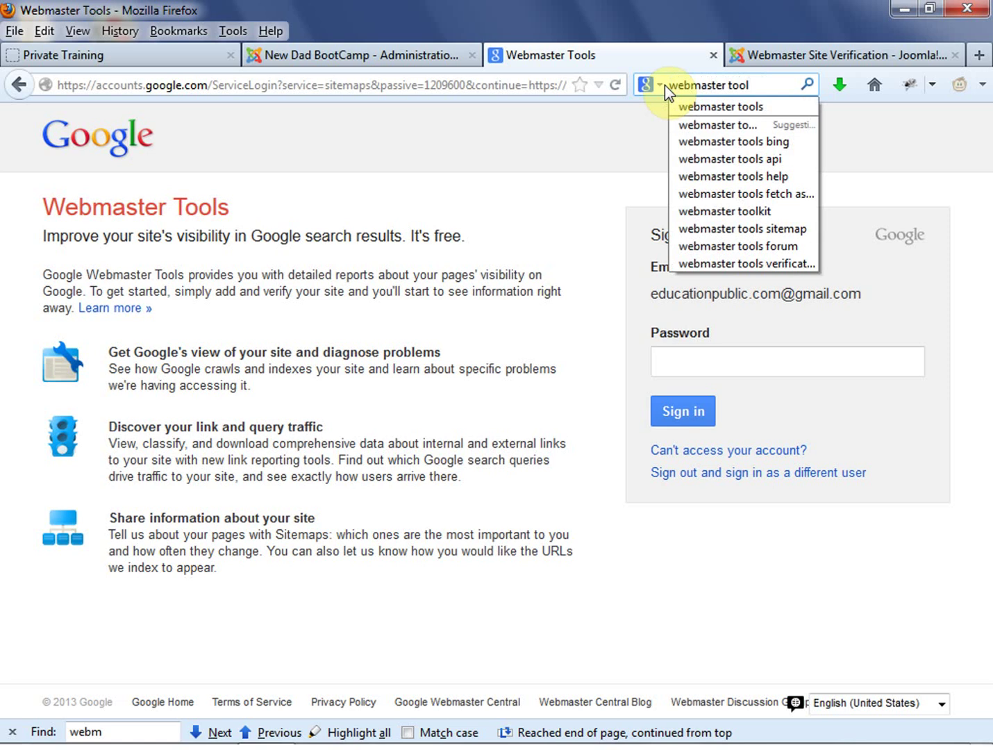
type("s")
key("Return")
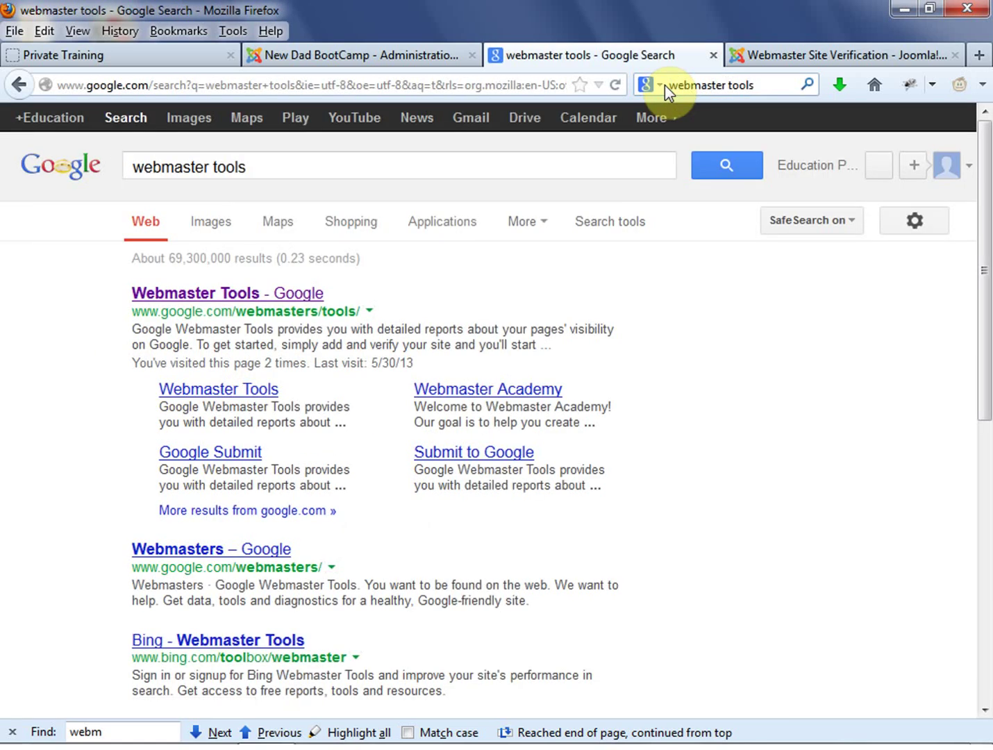
left_click(275, 296)
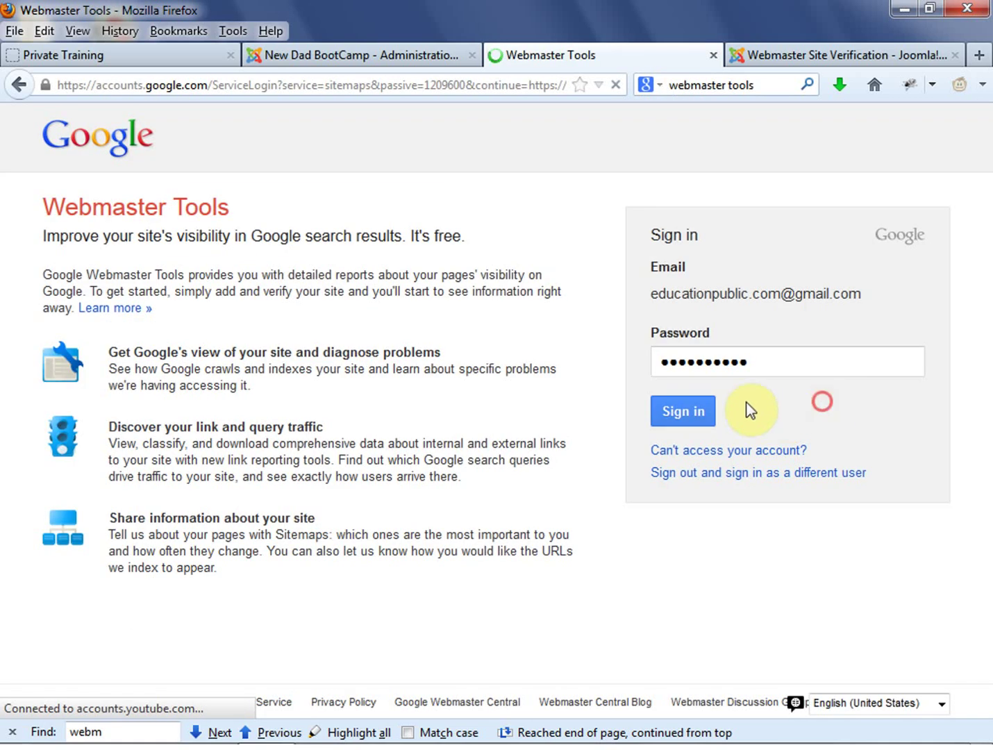
Sign in to Webmaster Tools with the account password, reaching the Welcome page.
left_click(698, 412)
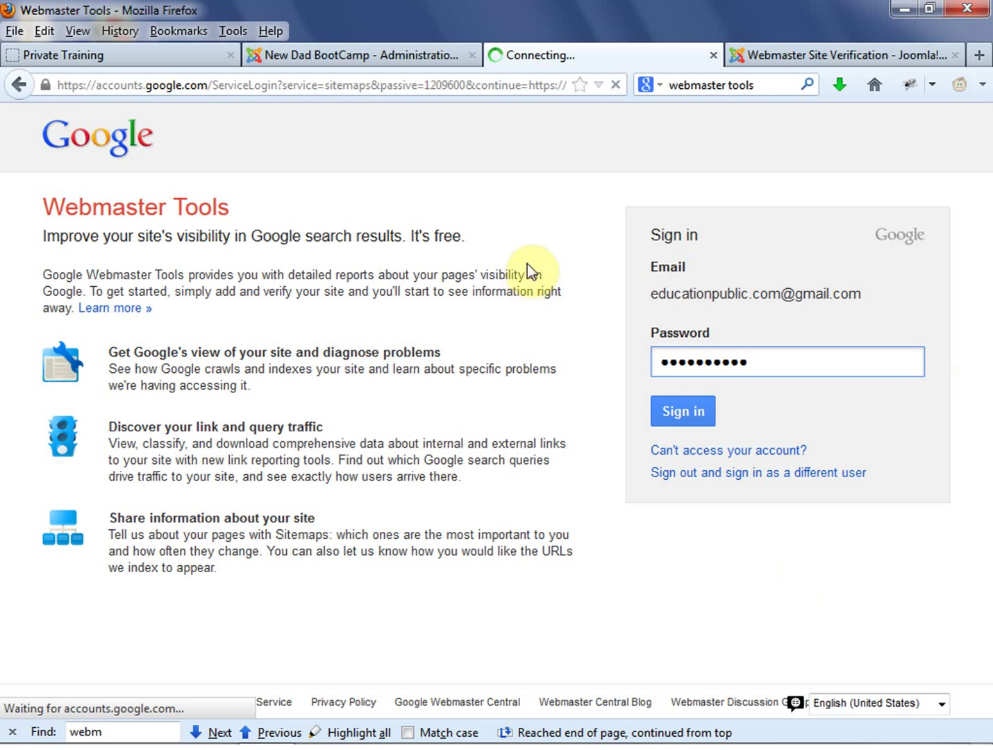
left_click(650, 584)
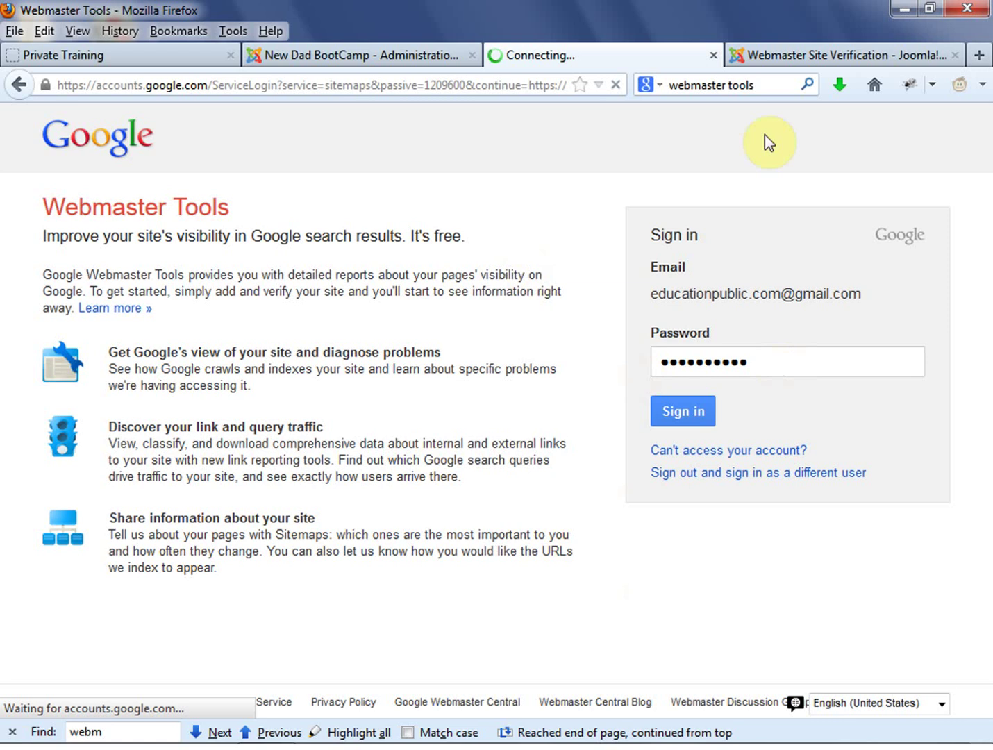
left_click(616, 86)
left_click(771, 370)
key("ctrl+a")
type("••••••••••")
left_click(683, 411)
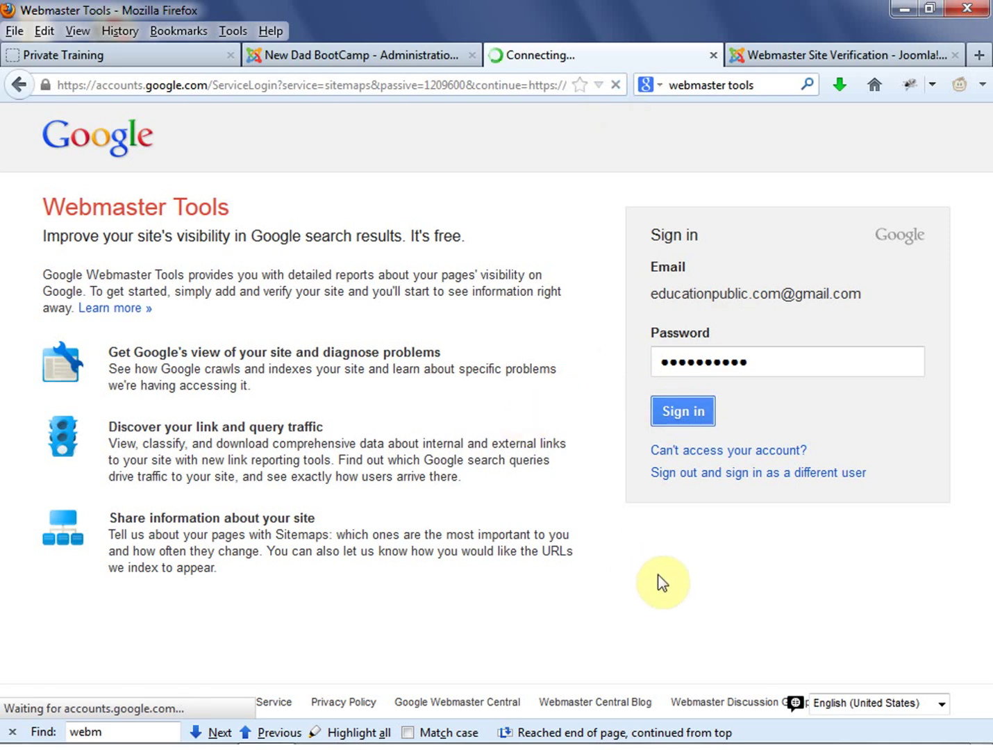
mouse_move(745, 732)
left_click(790, 726)
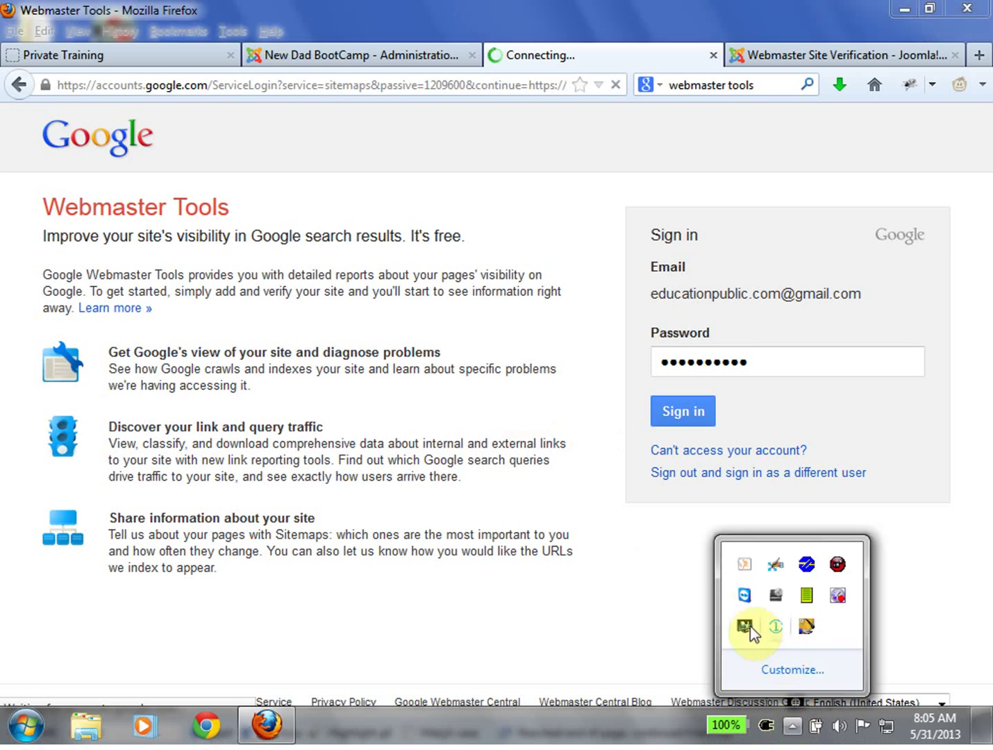
right_click(840, 597)
left_click(756, 321)
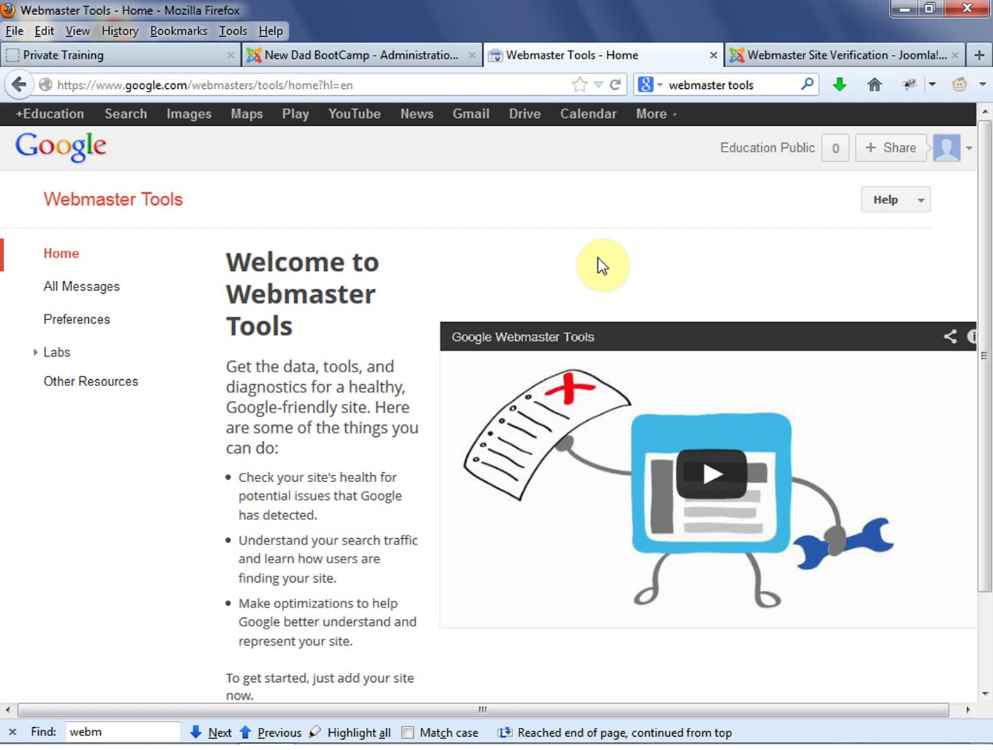
Trim the Private Training page address down to the site's root URL and copy it.
scroll(235, 348, "down", 3)
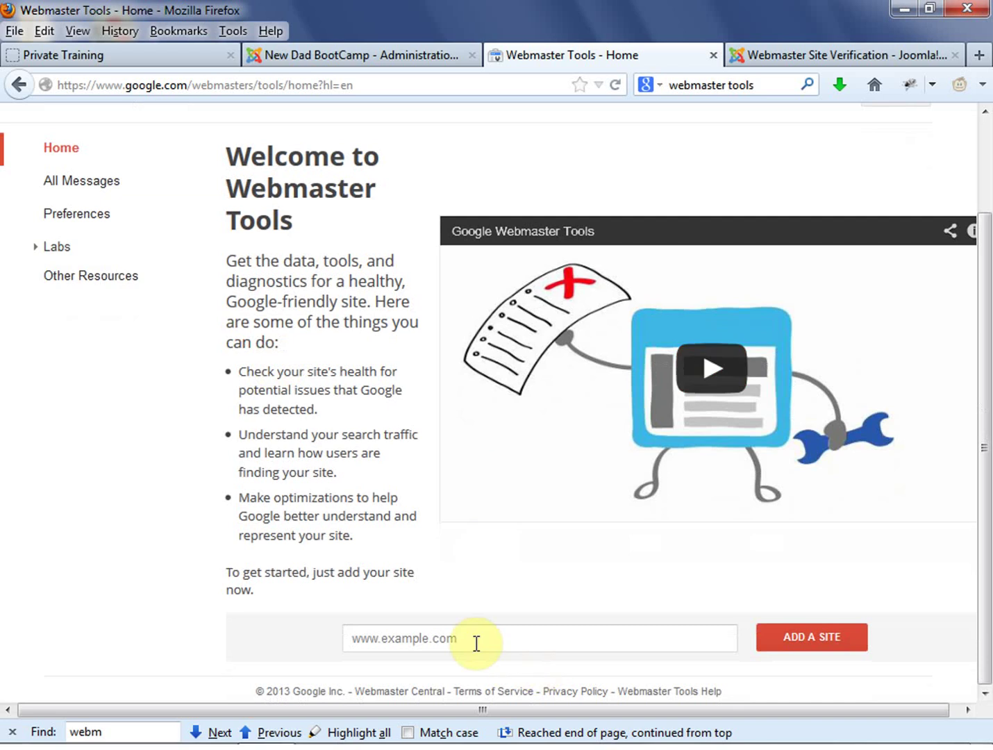
left_click(140, 55)
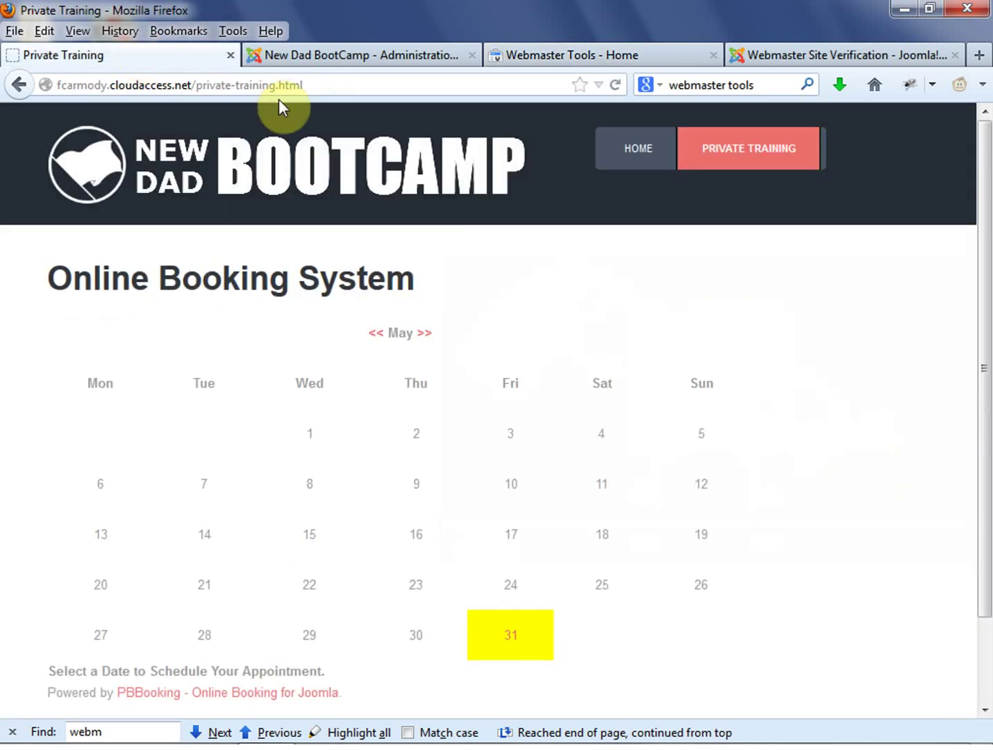
left_click(195, 85)
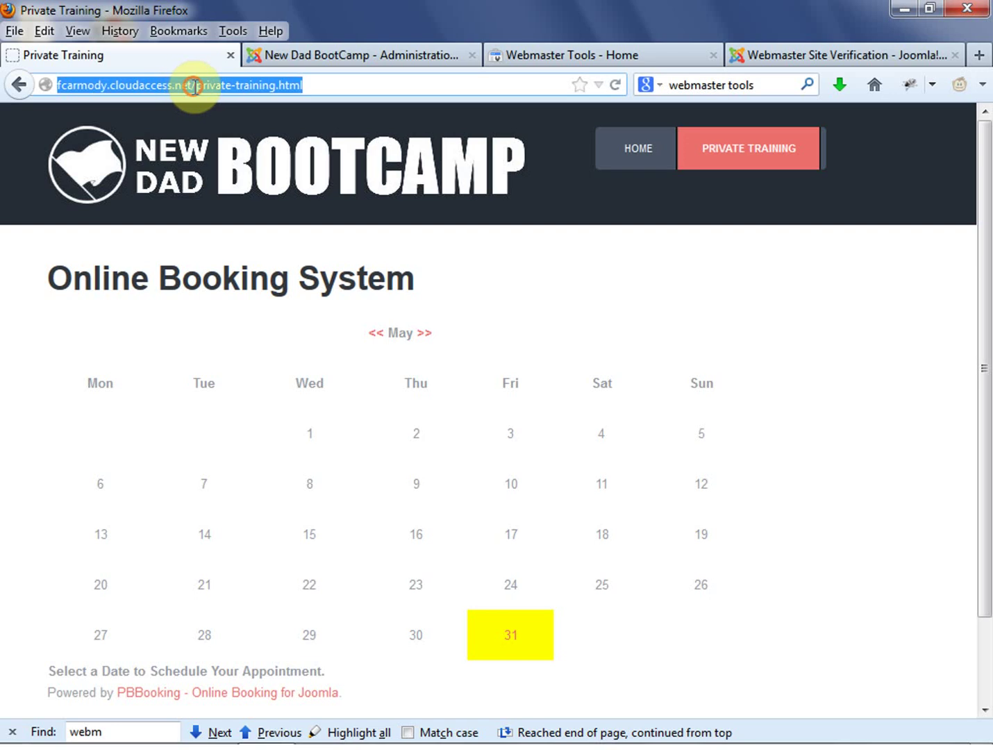
left_click(195, 86)
left_click_drag(193, 85, 381, 89)
key("BackSpace")
key("Return")
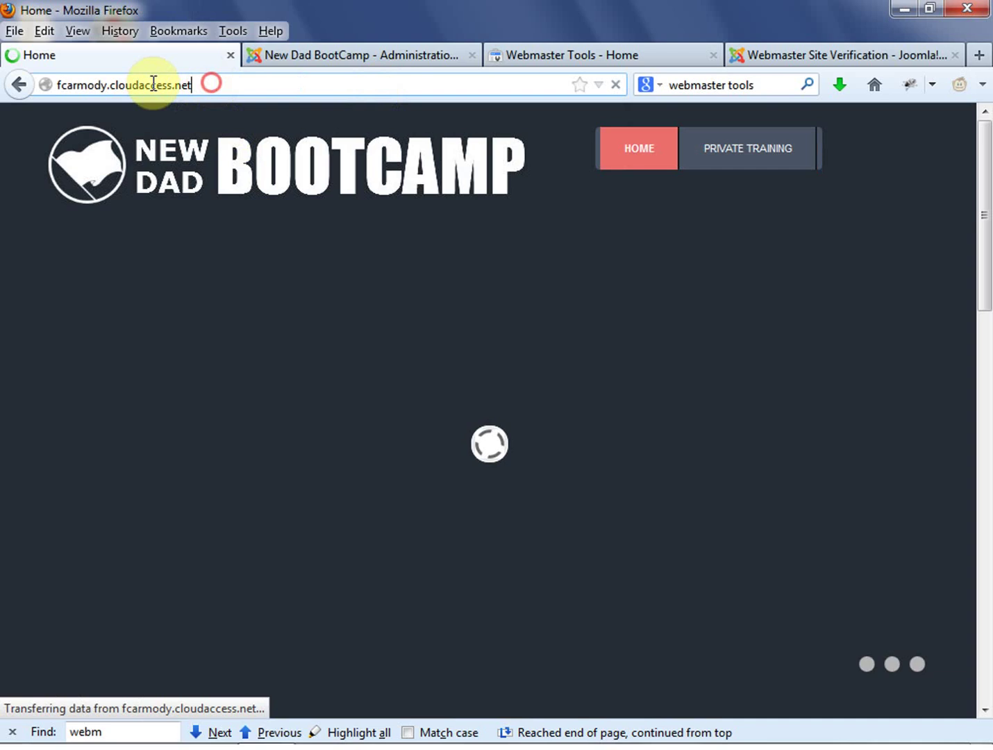
left_click(155, 84)
key("ctrl+c")
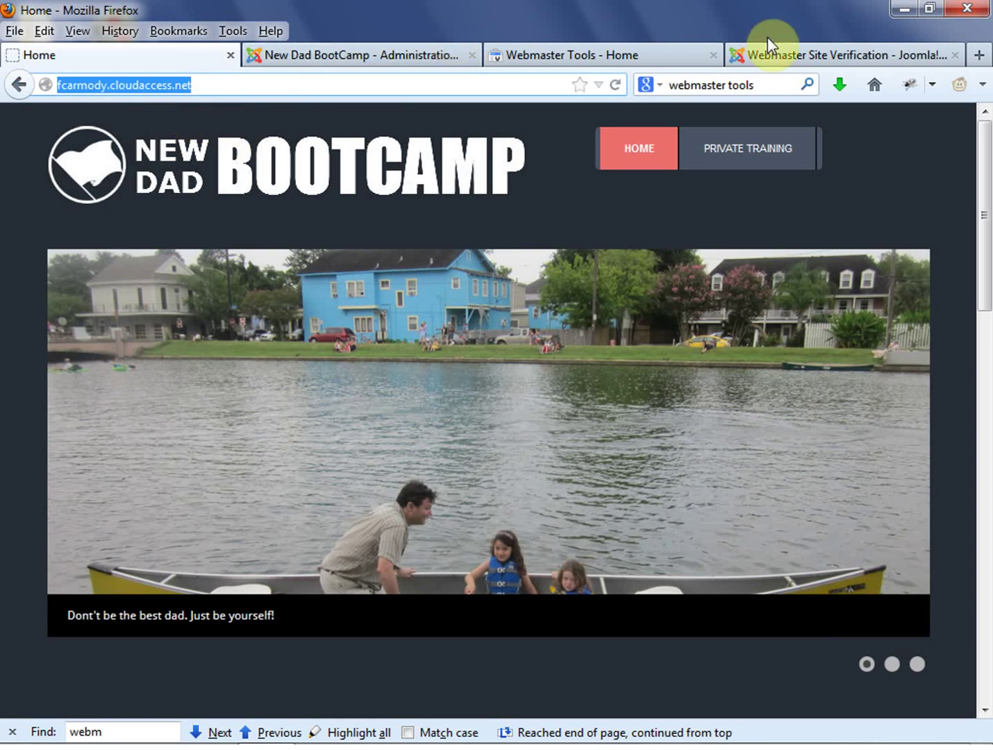
Paste the site's home address into the Add a Site field and add it.
left_click(611, 59)
left_click(618, 640)
key("ctrl+v")
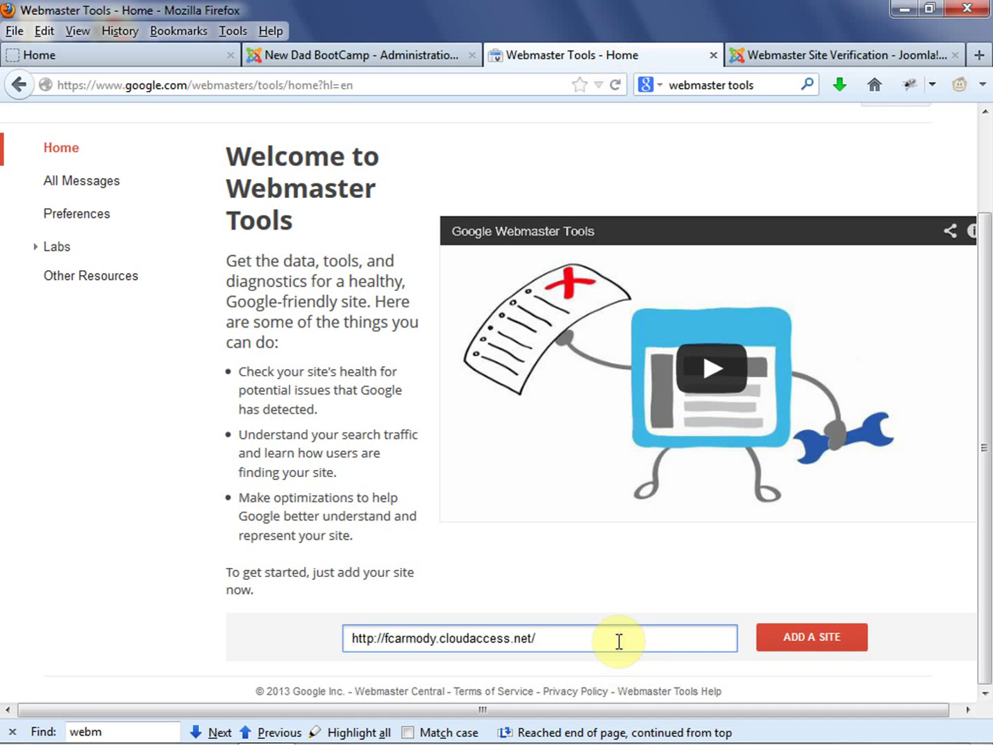
left_click(840, 637)
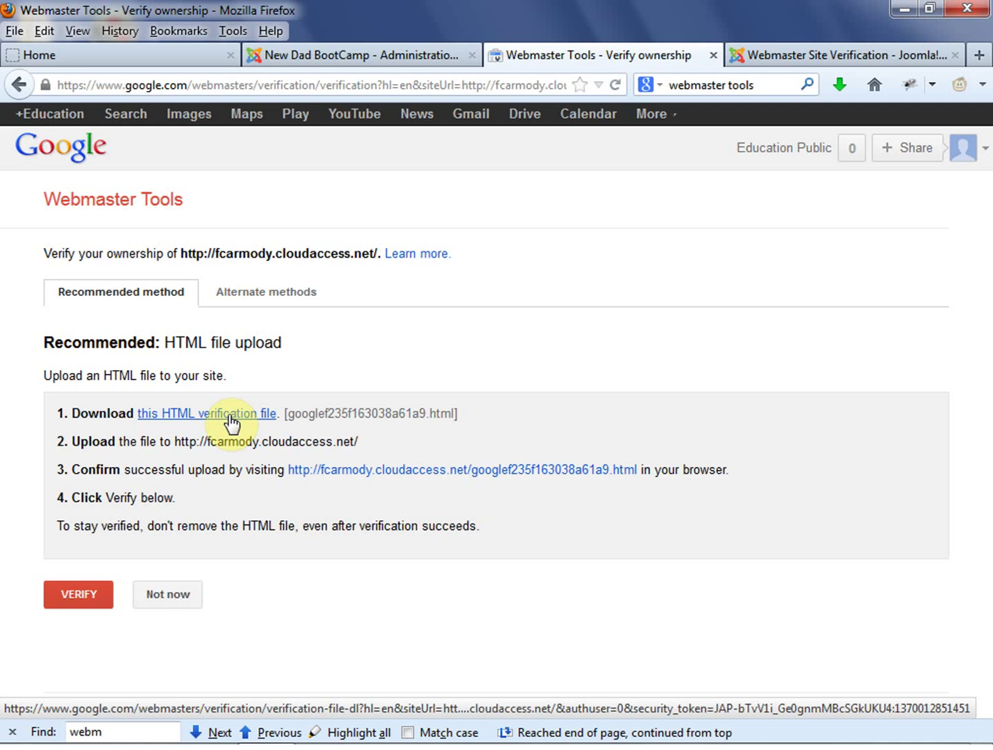
Switch to the HTML tag alternate method and select its google-site-verification meta tag.
left_click(269, 296)
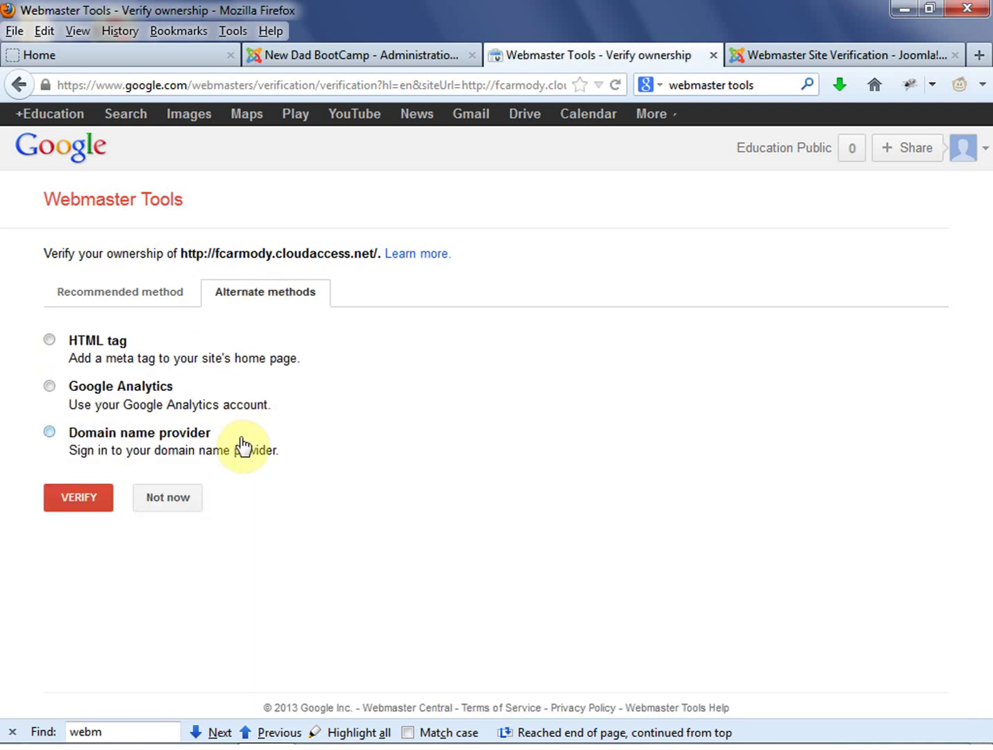
left_click(49, 340)
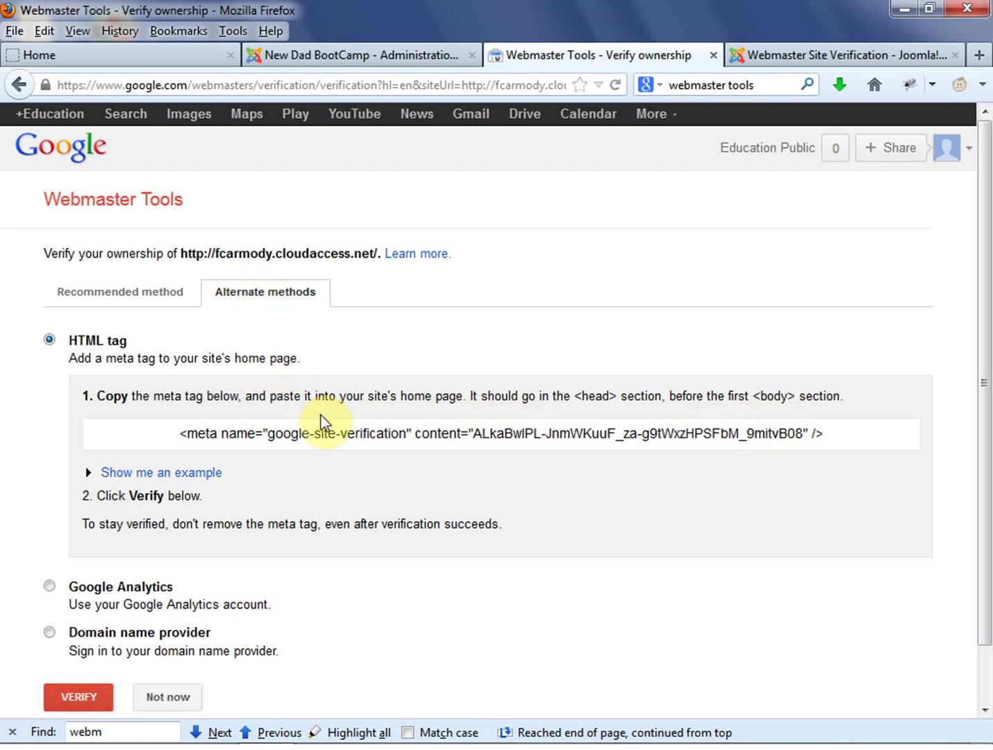
left_click(474, 433)
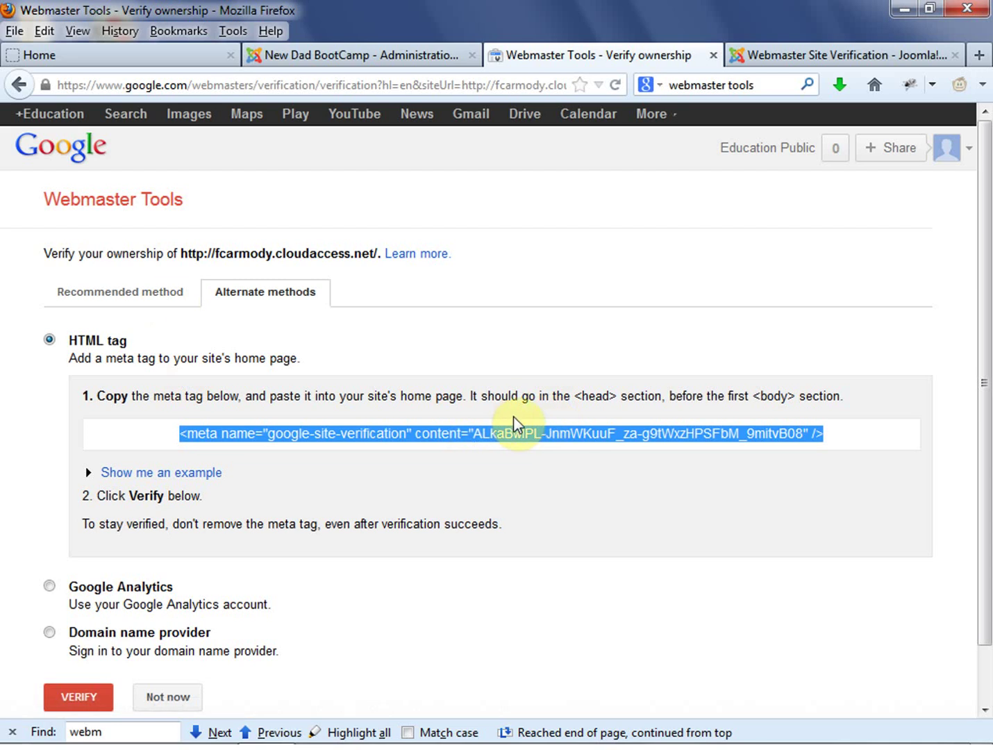
left_click(795, 485)
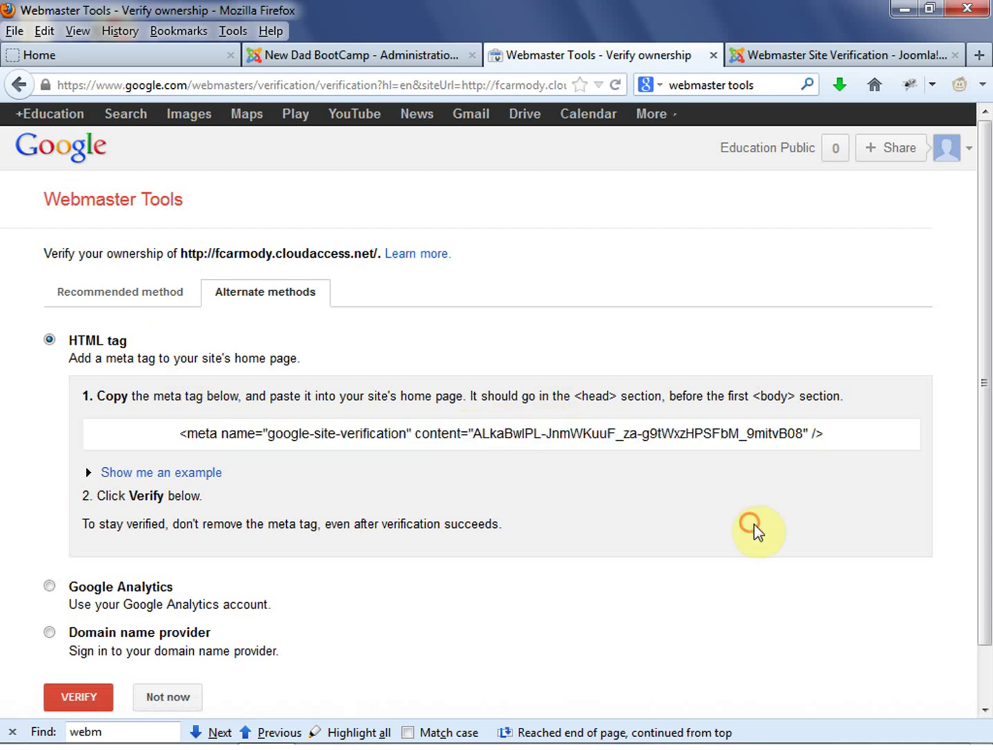
left_click(805, 432)
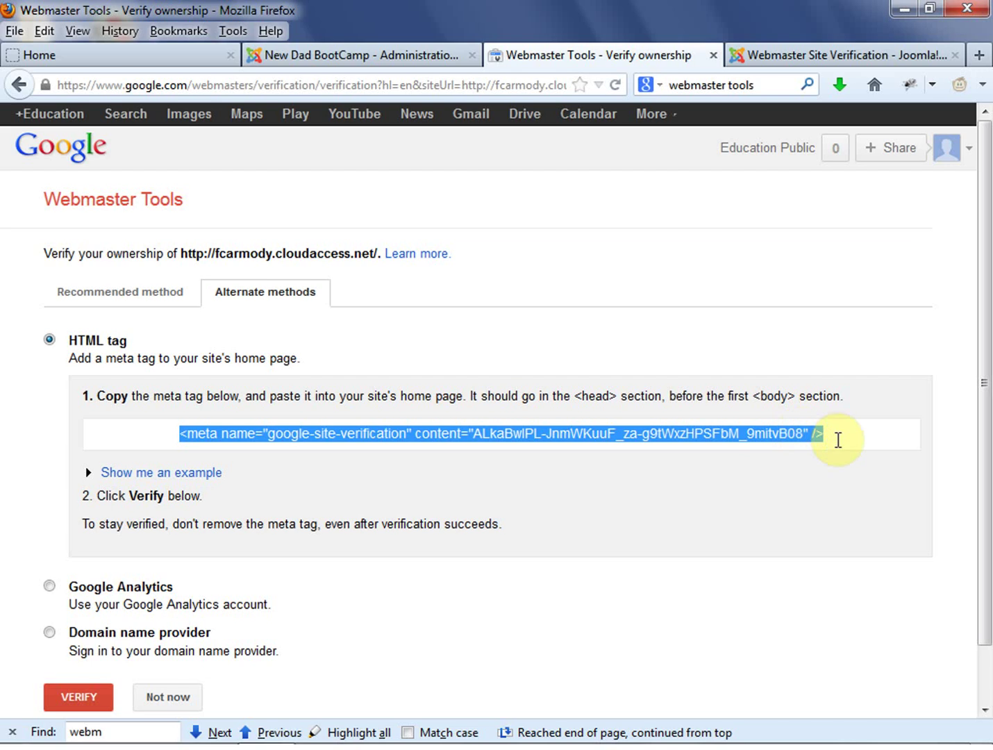
left_click(195, 473)
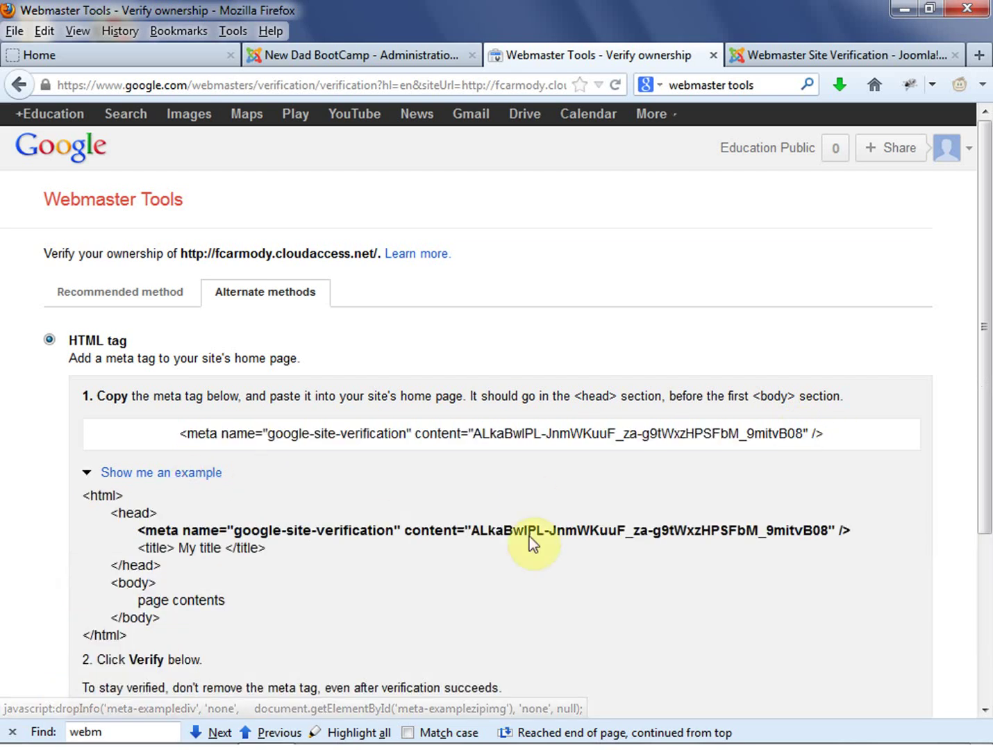
left_click(799, 435)
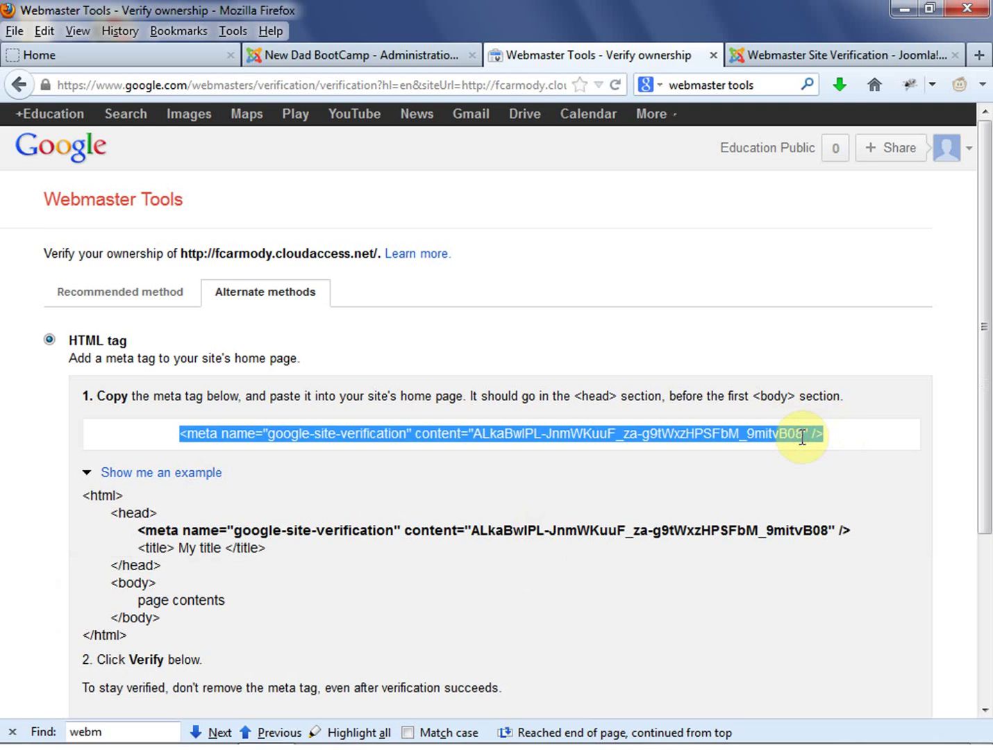
left_click(786, 56)
Bring up the verification plugin's Google, Bing and other ID fields in Joomla.
left_click(384, 59)
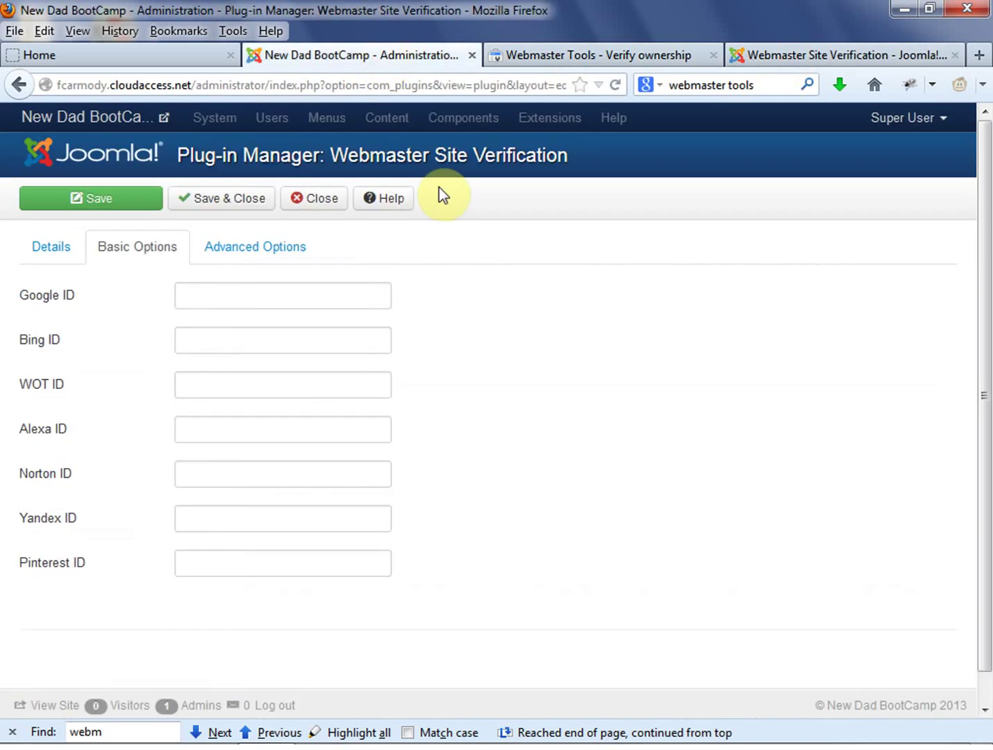
left_click(264, 295)
left_click(257, 248)
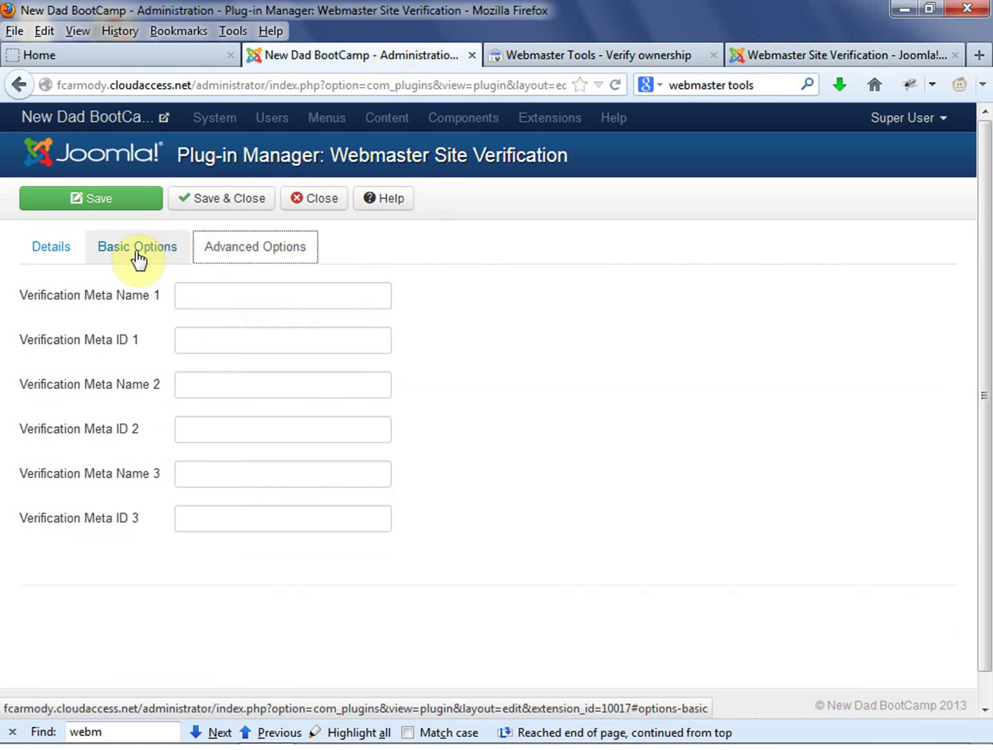
left_click(139, 256)
left_click(237, 255)
left_click(117, 251)
Paste the meta tag into Google ID, trim it to the bare code, and save the plugin.
left_click(225, 294)
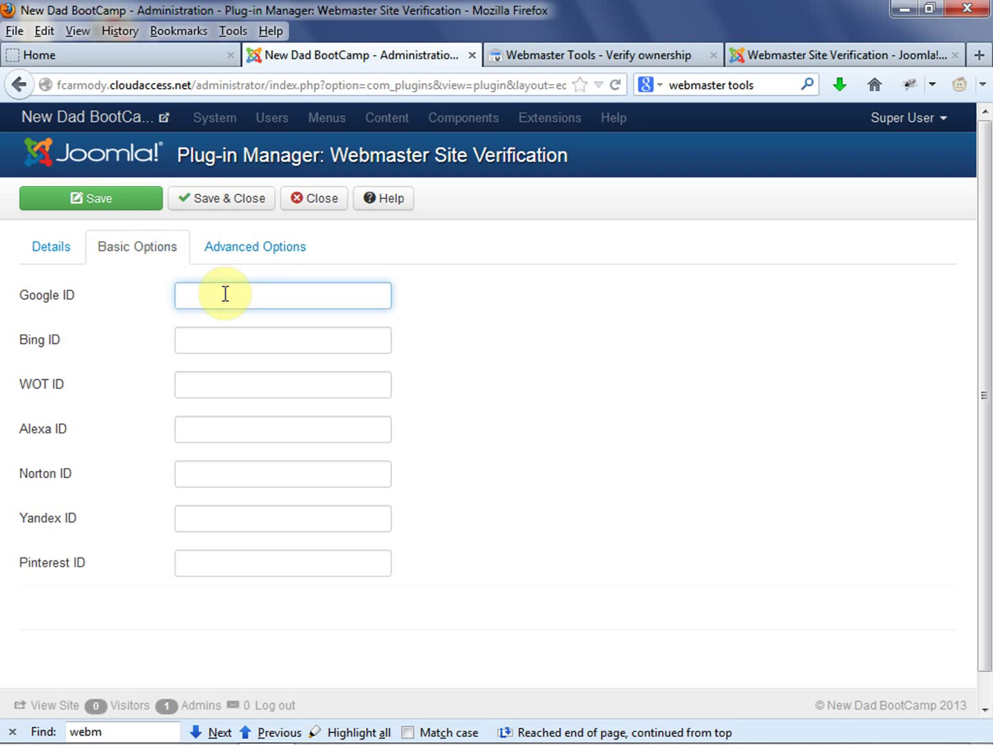
key("ctrl+v")
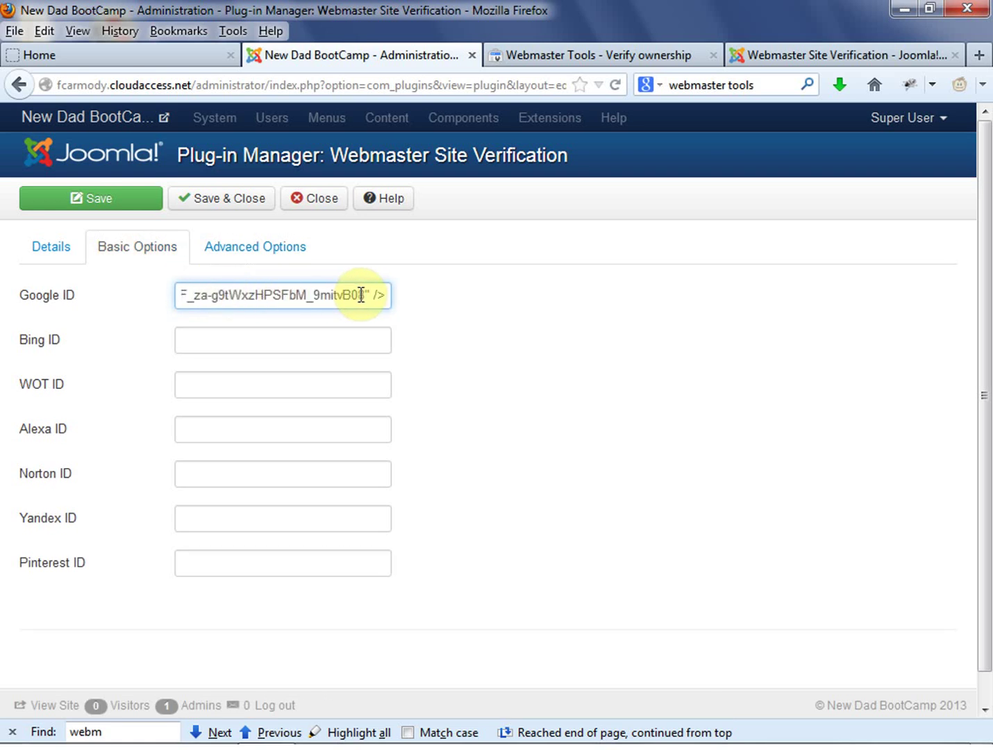
left_click_drag(362, 294, 399, 293)
key("BackSpace")
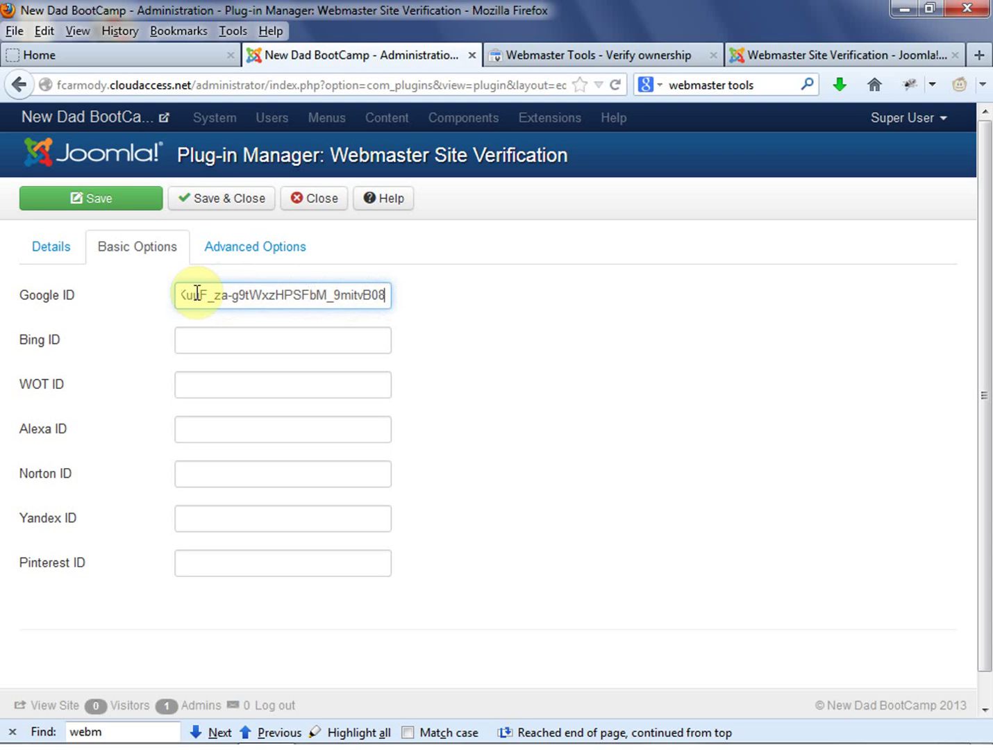
left_click_drag(234, 295, 261, 294)
left_click(282, 293)
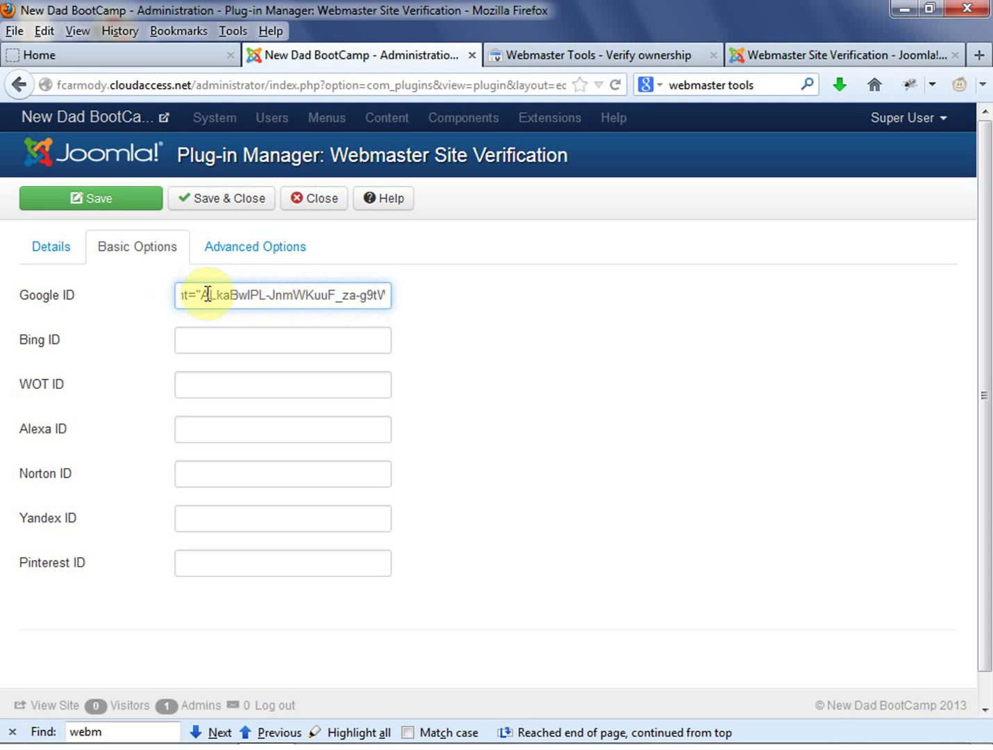
left_click_drag(198, 295, 80, 294)
key("BackSpace")
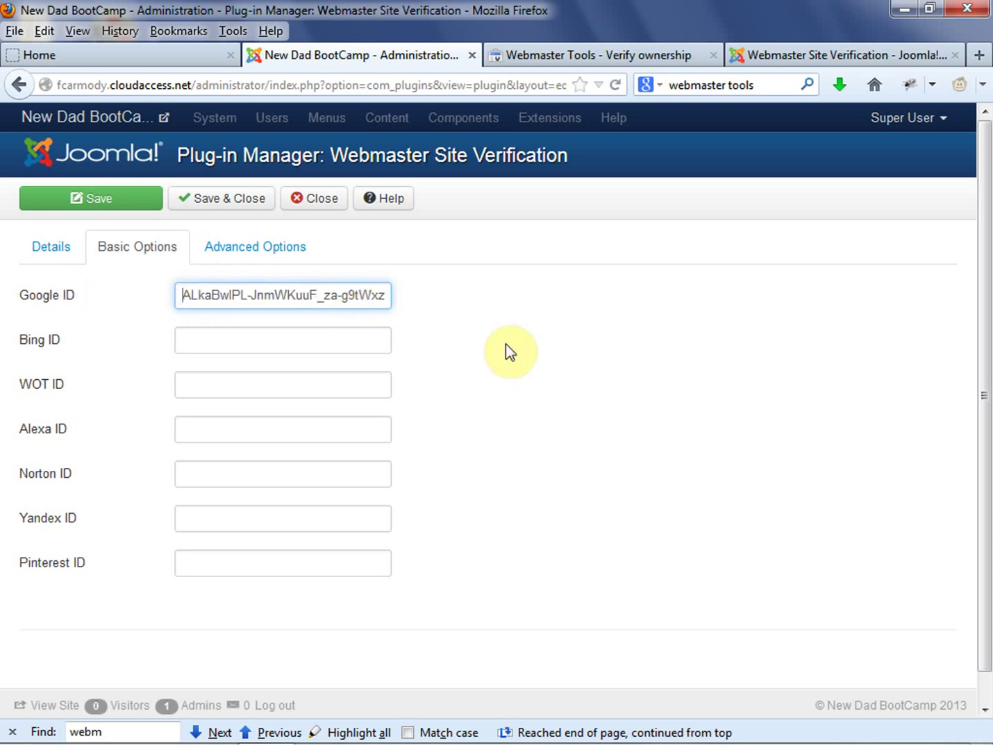
left_click(111, 203)
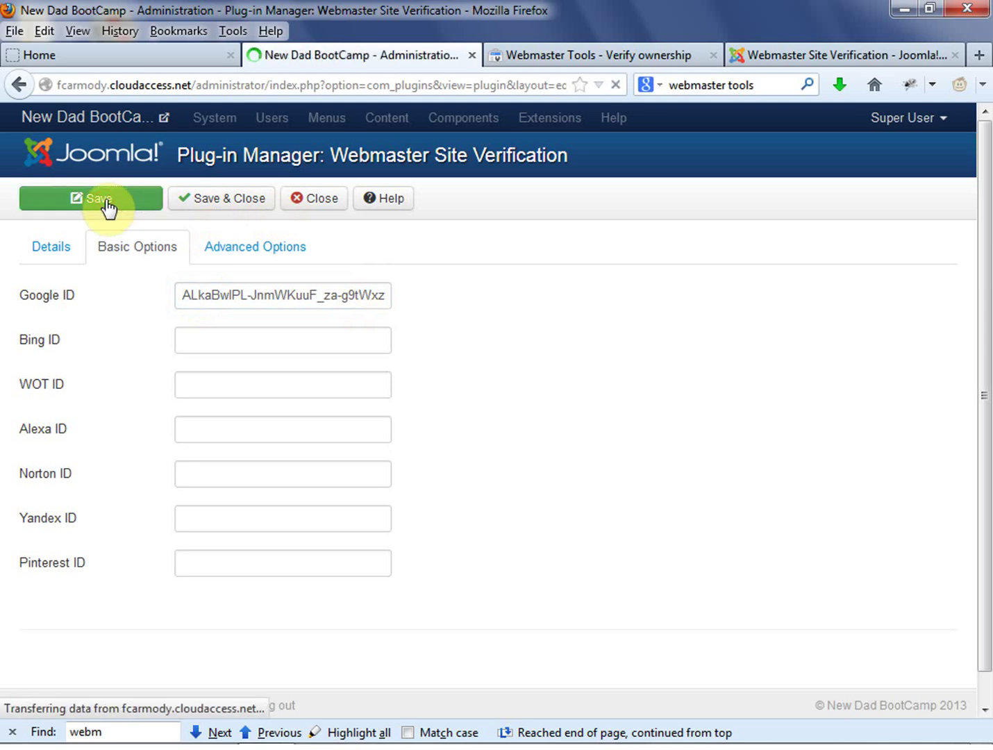
left_click(470, 417)
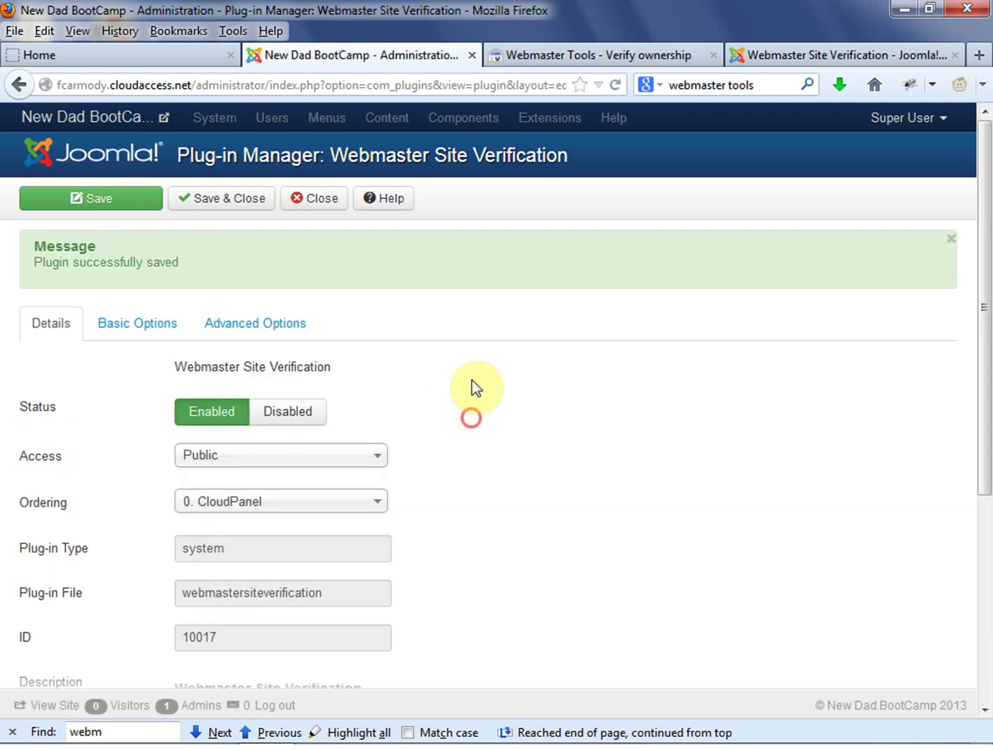
Switch to the site's public home page and view its page source.
left_click(134, 57)
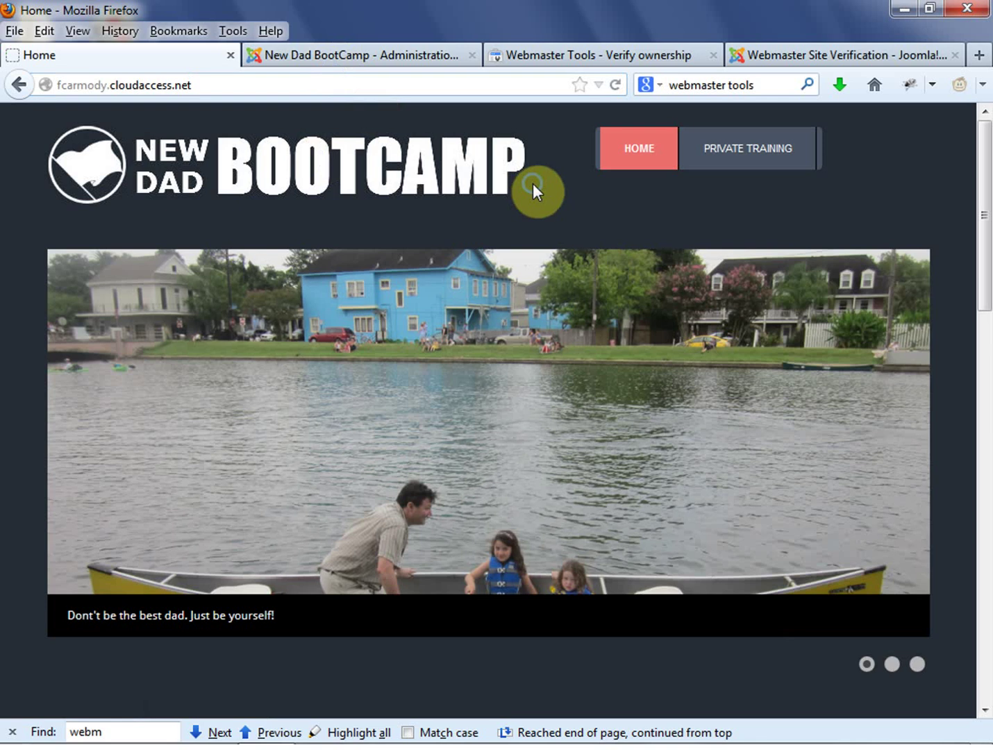
right_click(534, 186)
left_click(679, 416)
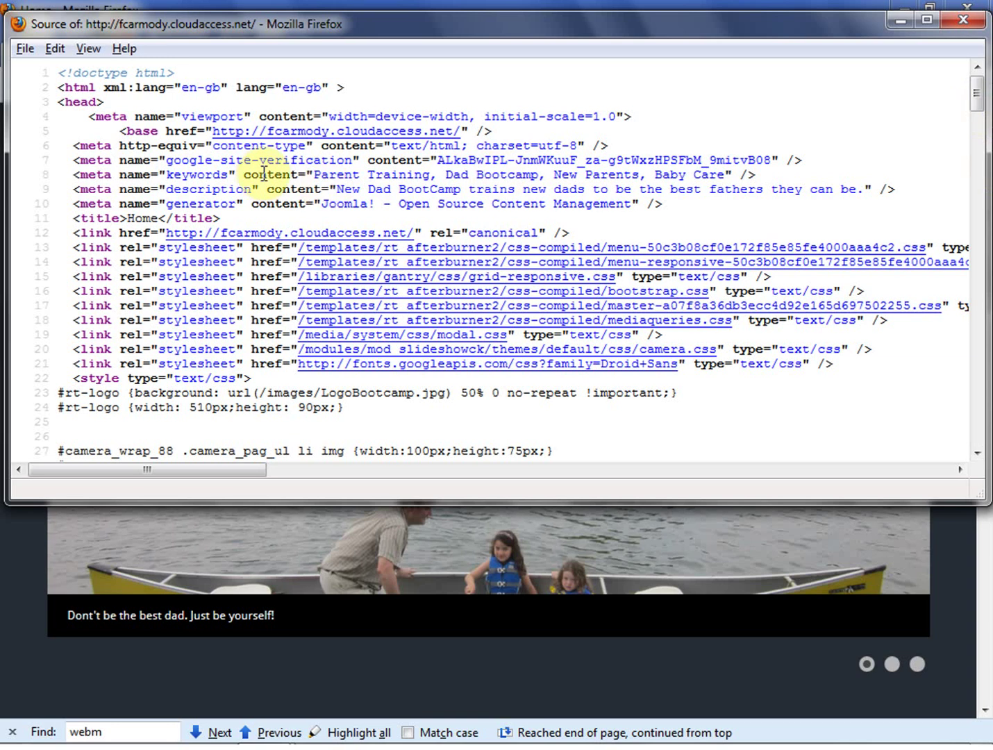
Select the google-site-verification meta tag on line 7 and its verification code.
left_click_drag(71, 163, 806, 167)
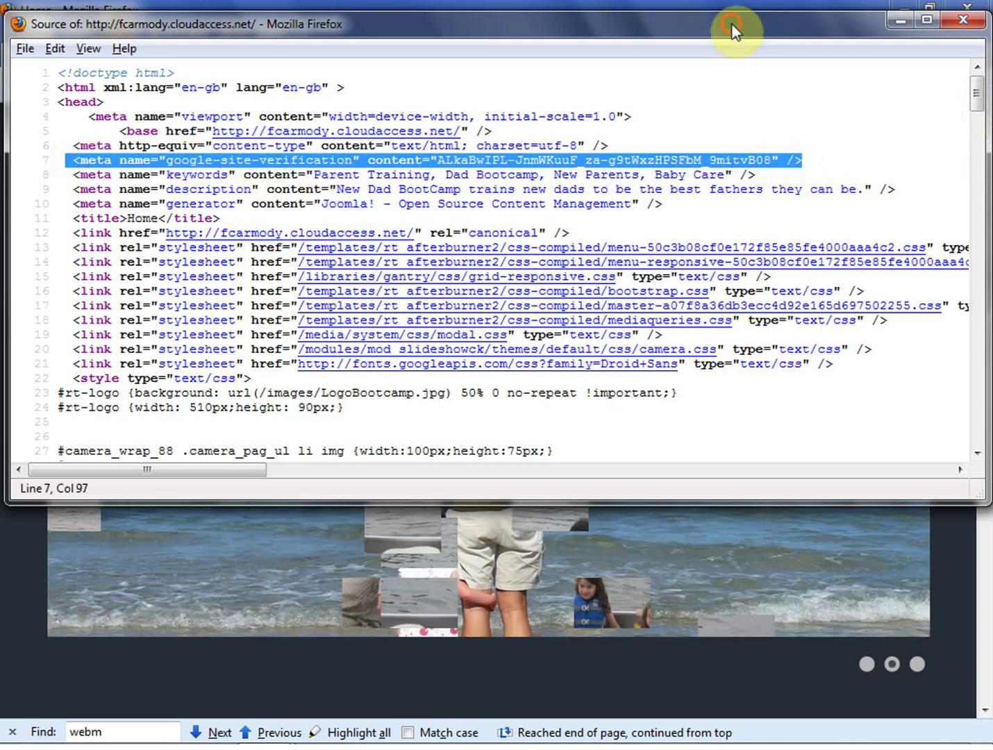
left_click_drag(729, 25, 729, 149)
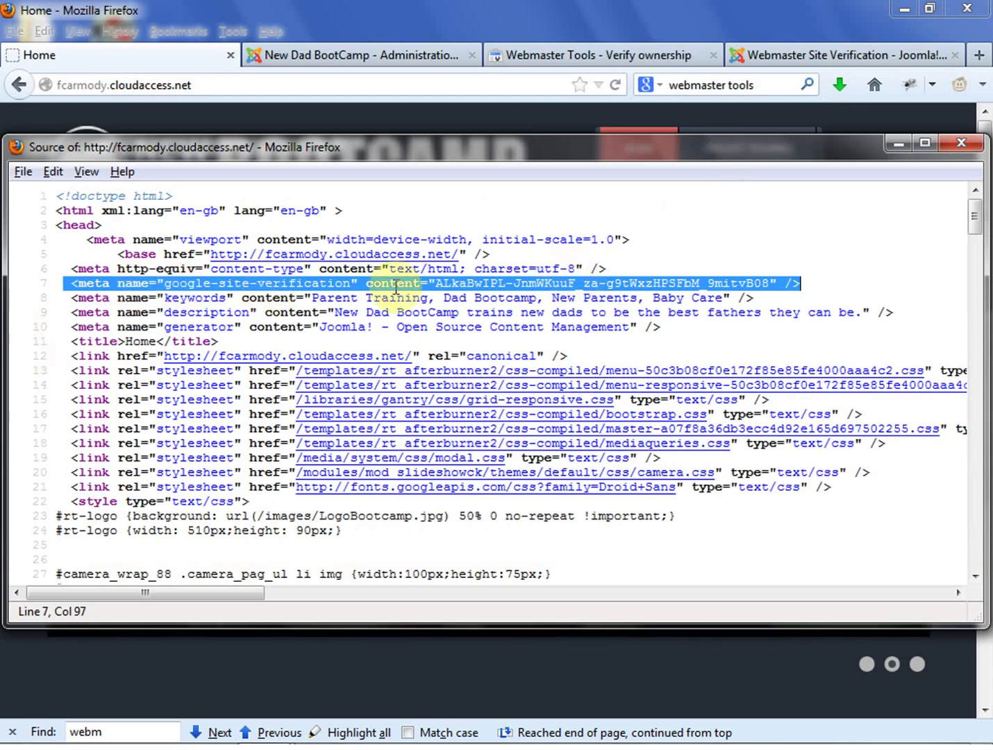
left_click_drag(437, 283, 765, 283)
Compare Google's verification meta tag with the Google ID saved in the Joomla plugin.
left_click(558, 58)
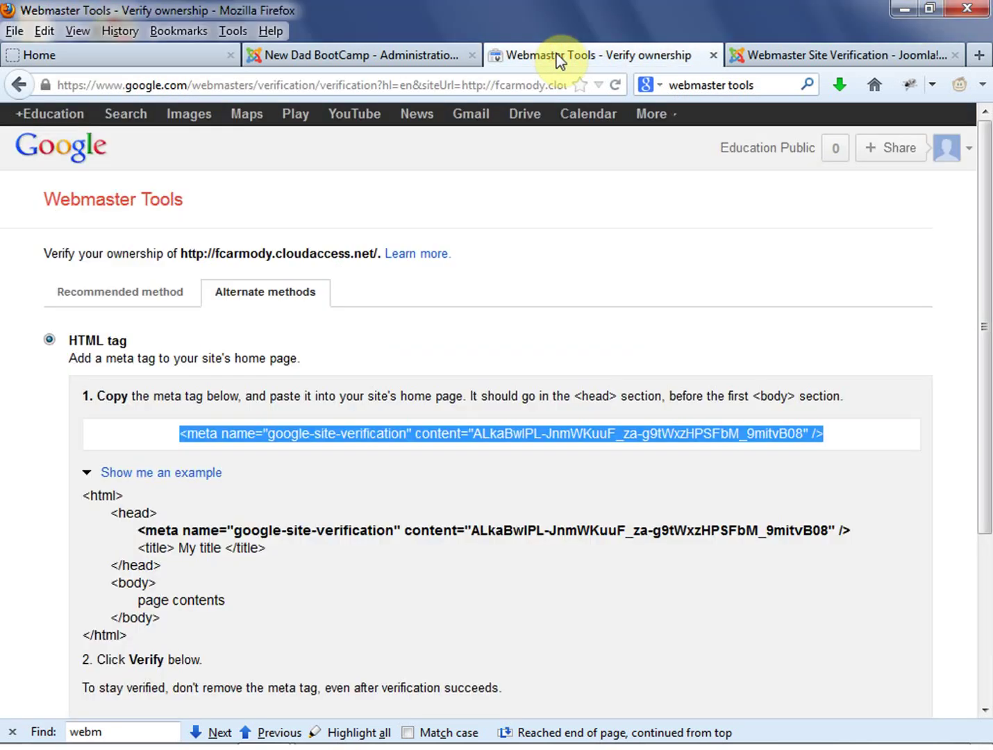
left_click(431, 434)
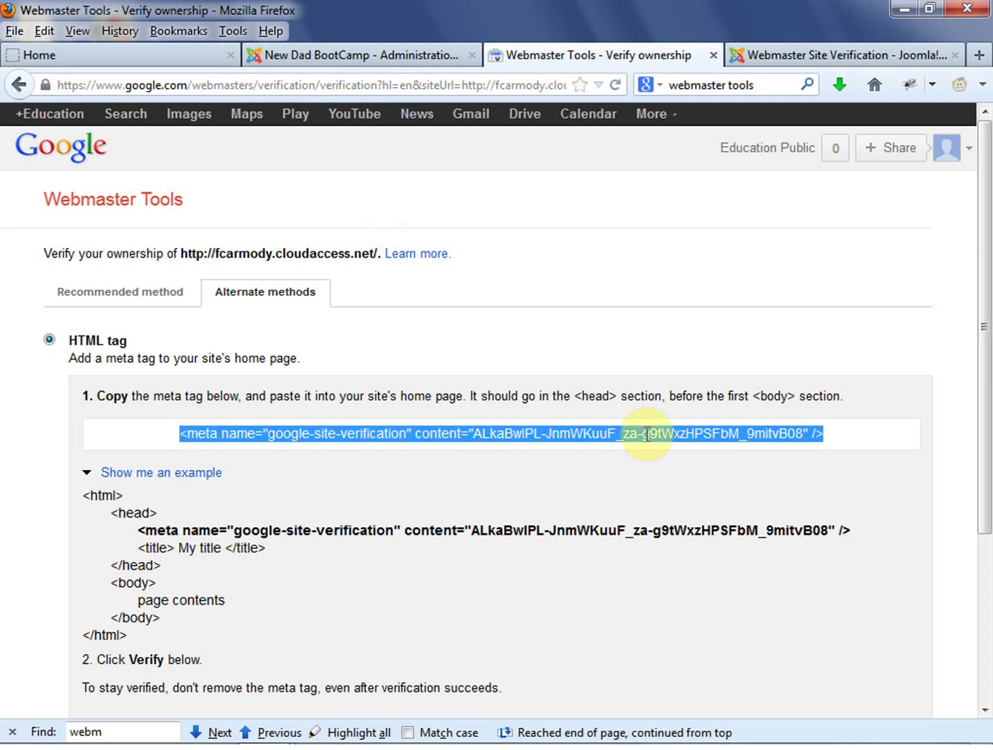
left_click(344, 60)
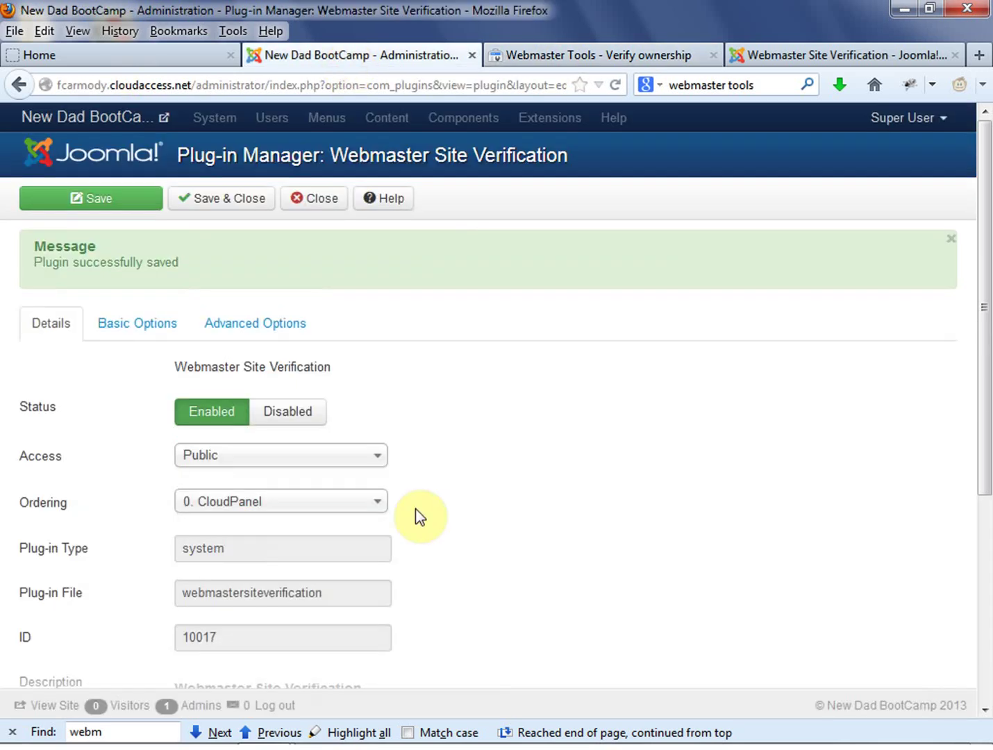
left_click(118, 326)
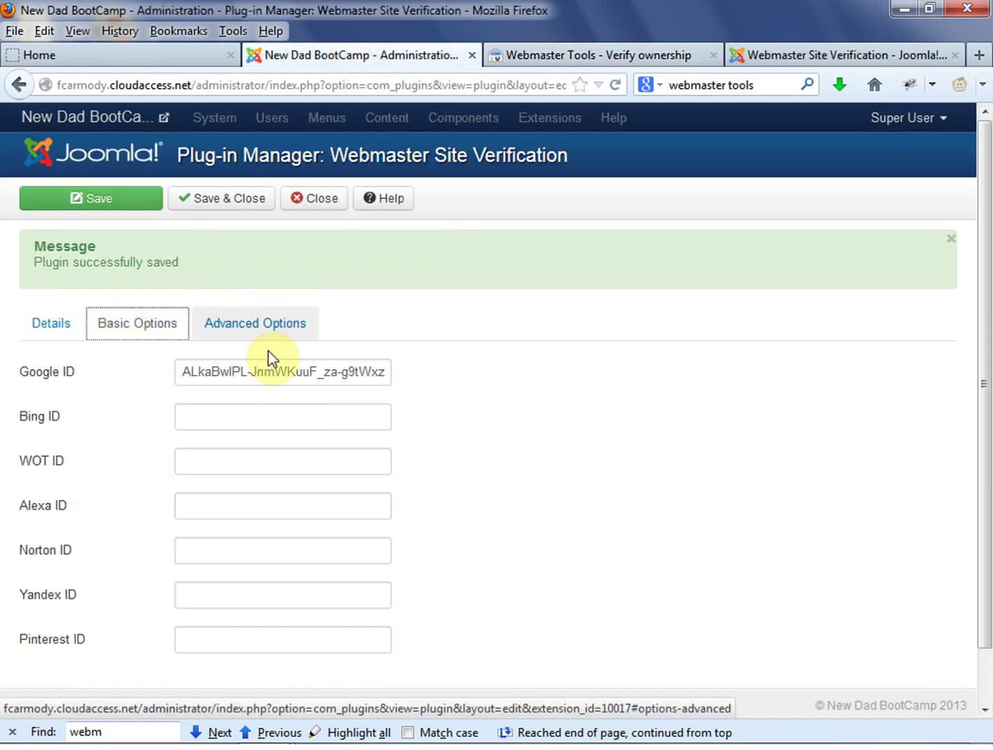
left_click(572, 59)
Choose the HTML tag method again and check its code against the saved Google ID.
left_click(122, 292)
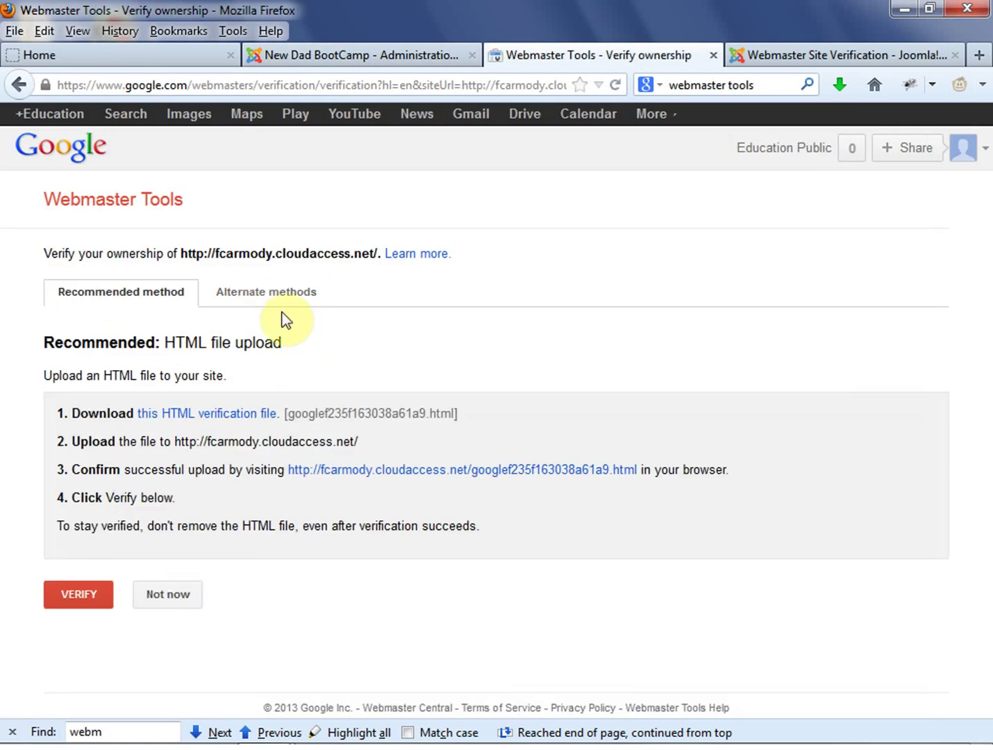
left_click(281, 297)
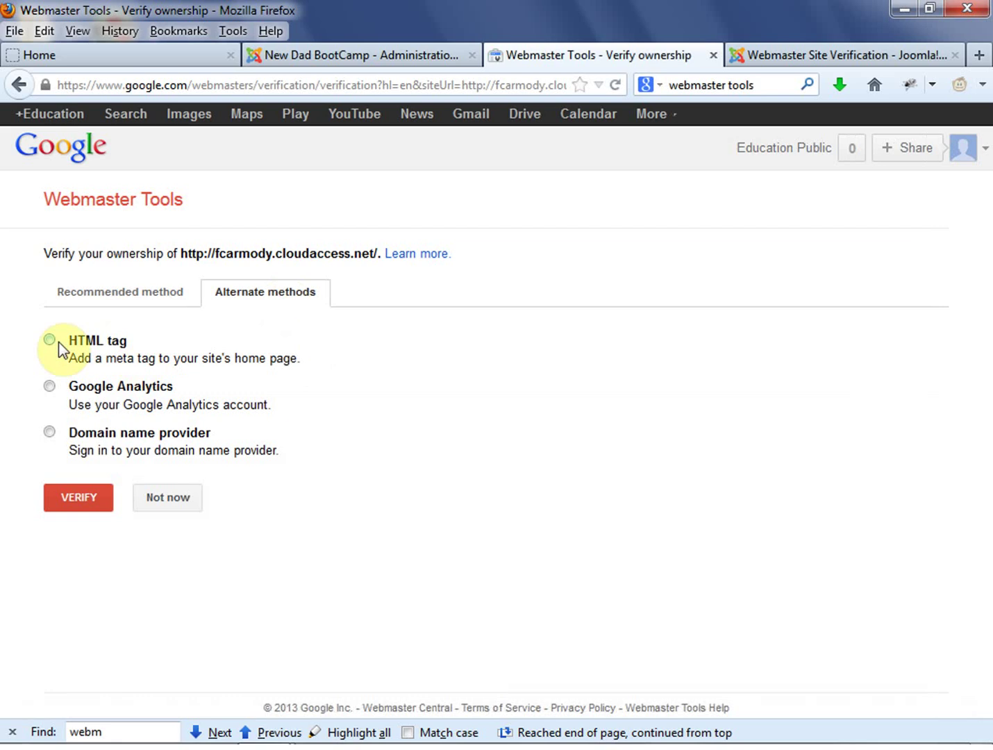
left_click(48, 341)
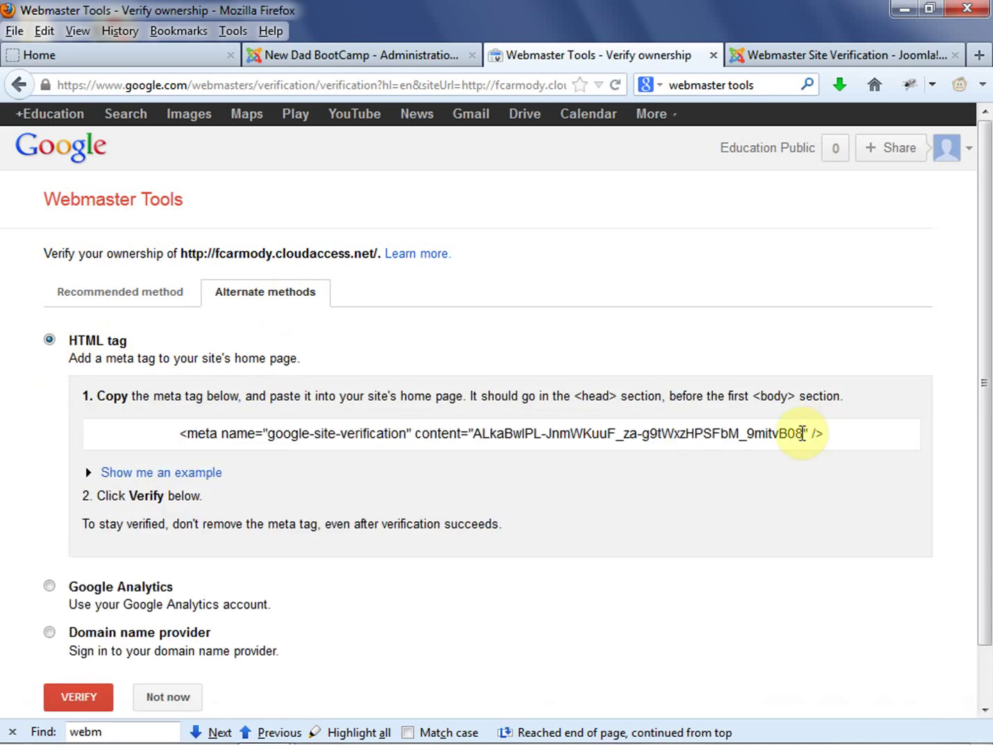
left_click_drag(798, 433, 473, 438)
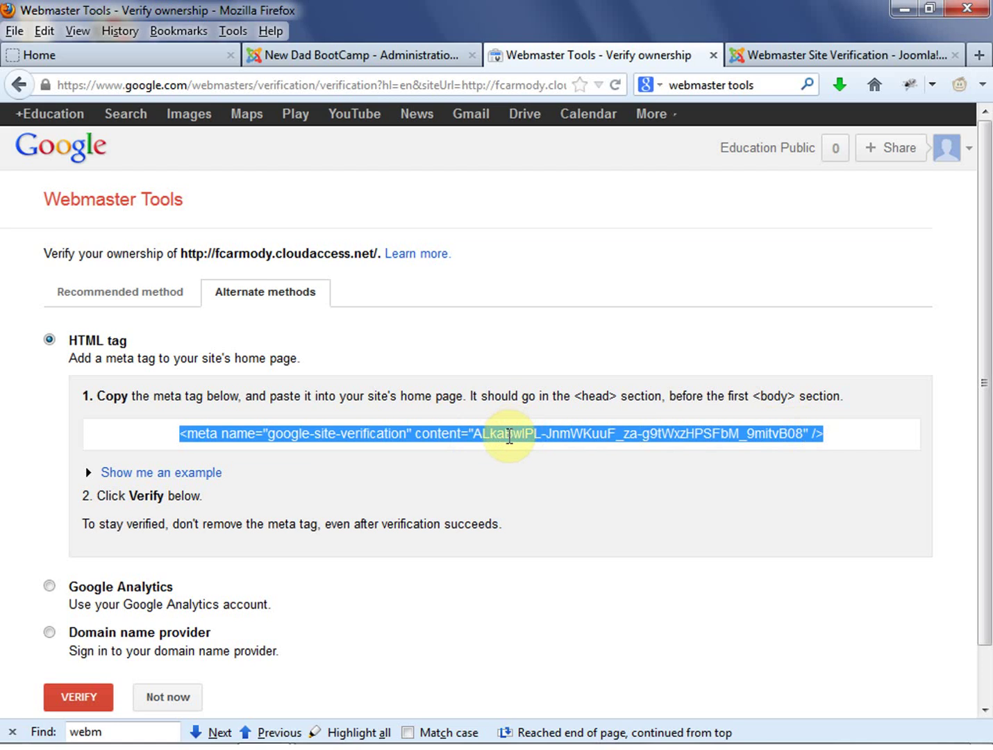
left_click(340, 55)
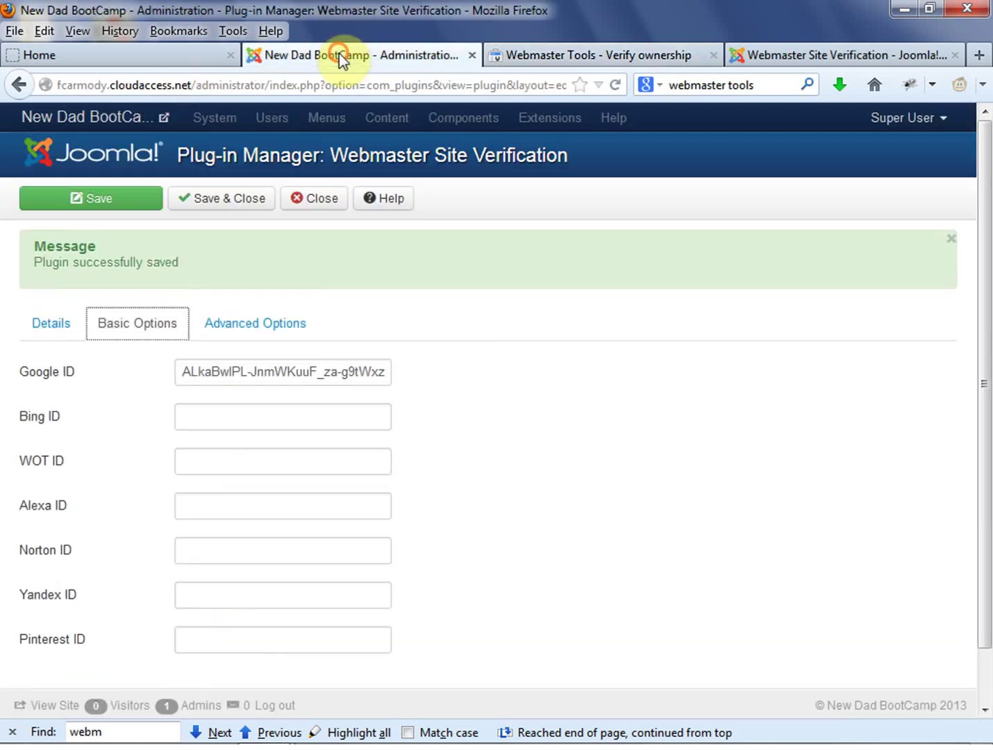
left_click(561, 486)
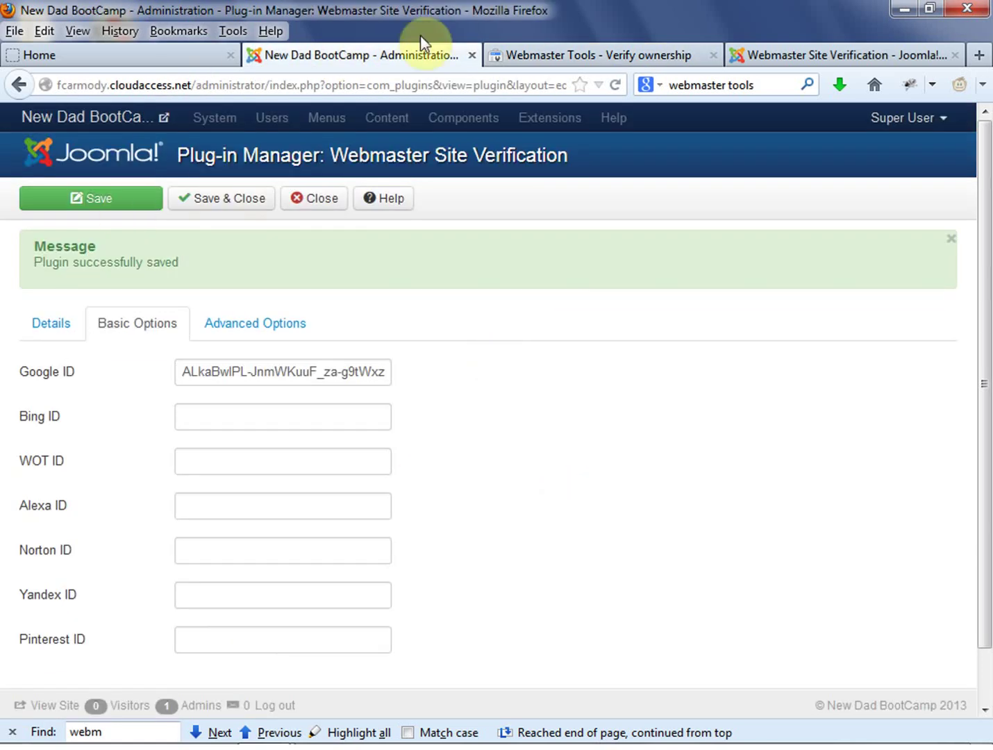
left_click(546, 54)
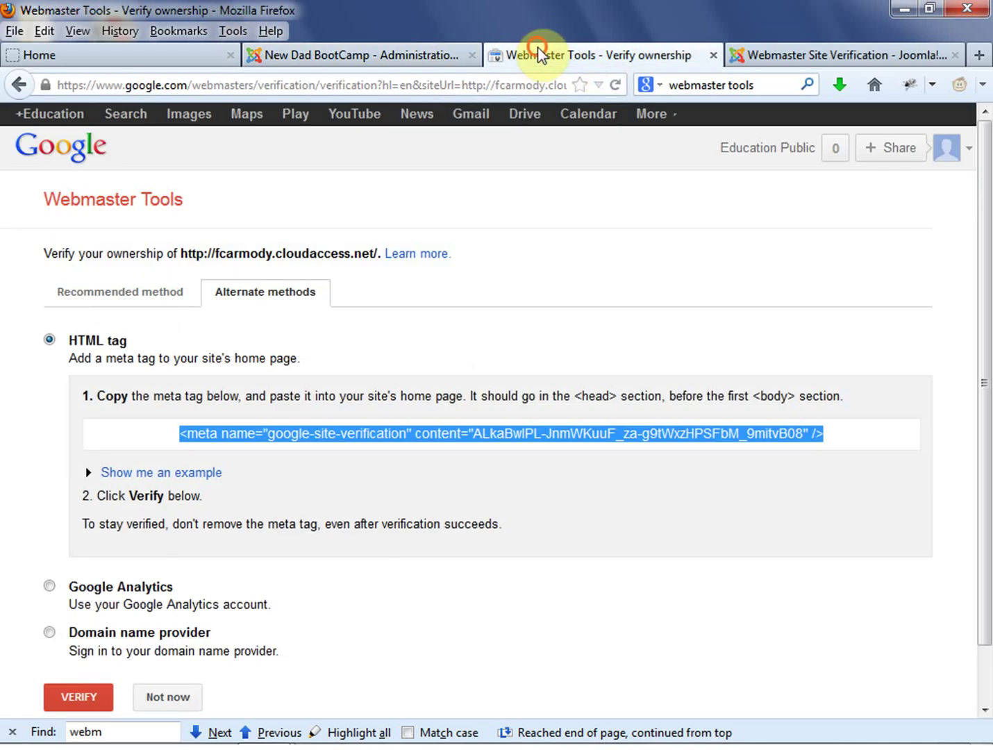
left_click(487, 618)
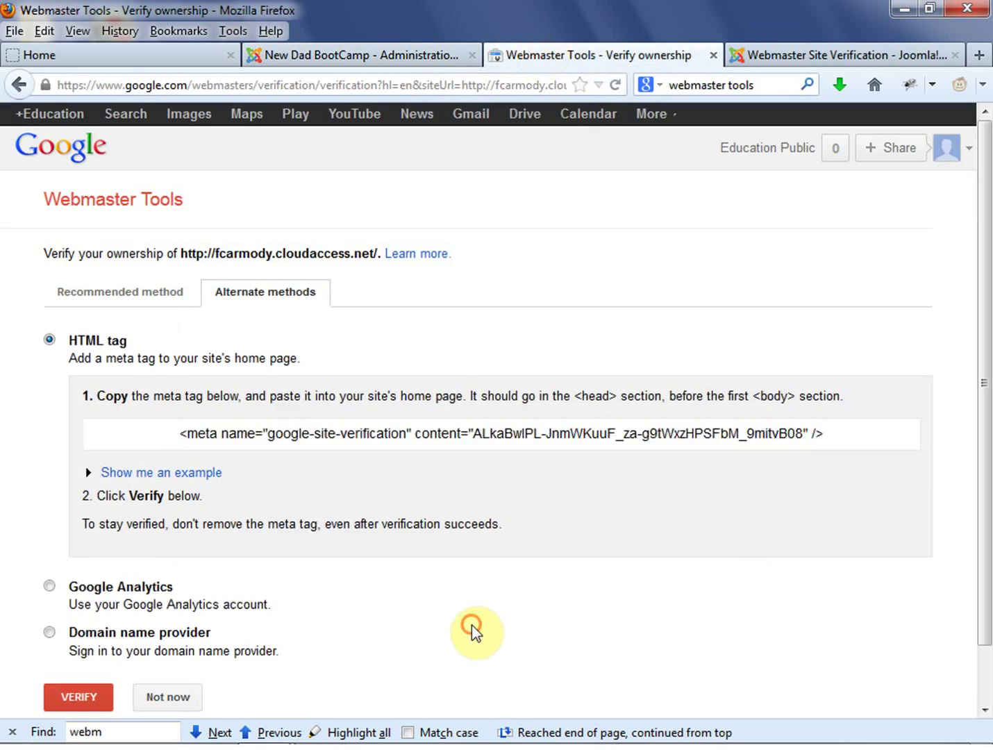
Run ownership verification for fcarmody.cloudaccess.net and continue from the success page to its Dashboard.
left_click(76, 698)
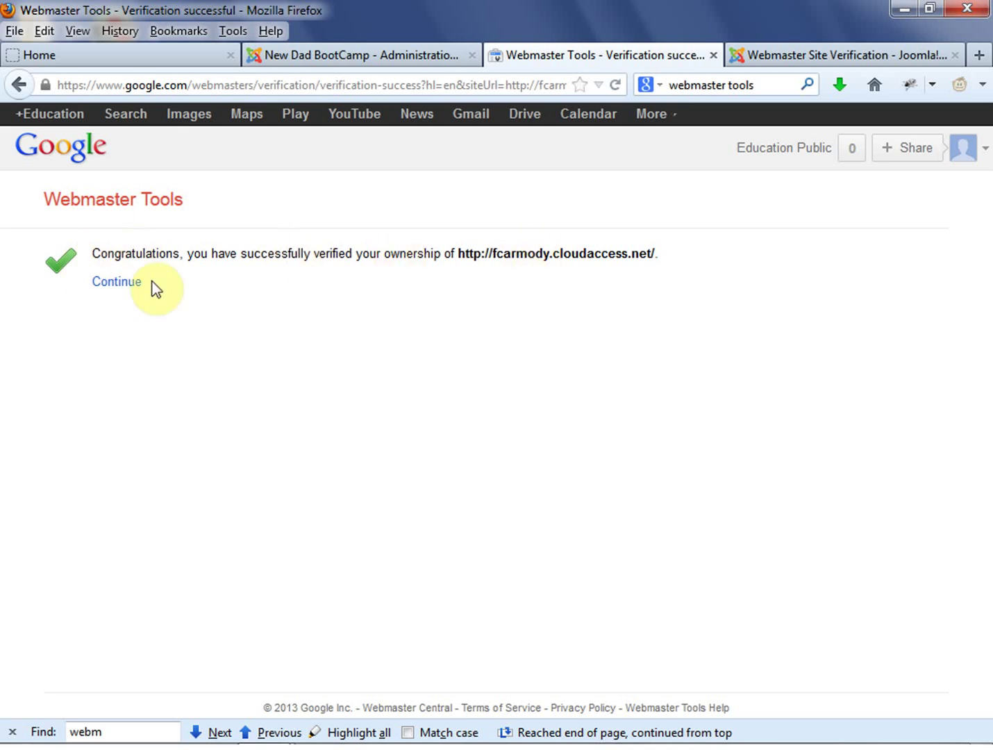
left_click(216, 304)
left_click(108, 283)
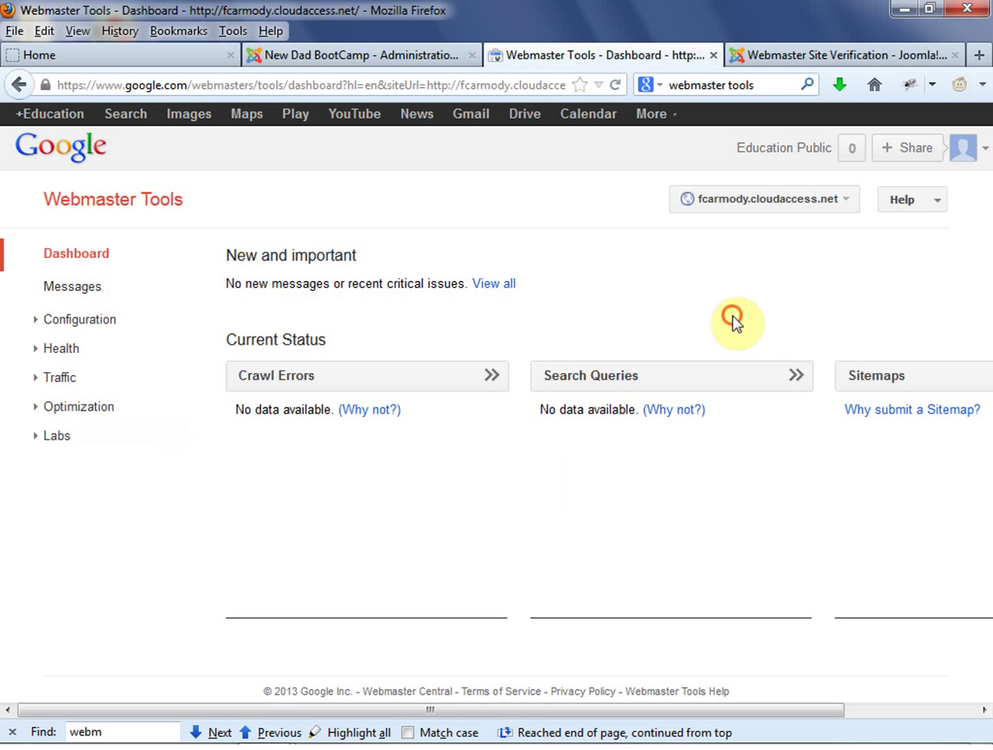
Pick fcarmody.cloudaccess.net and browse its Settings, Sitelinks and URL Parameters pages.
left_click(841, 204)
left_click(798, 257)
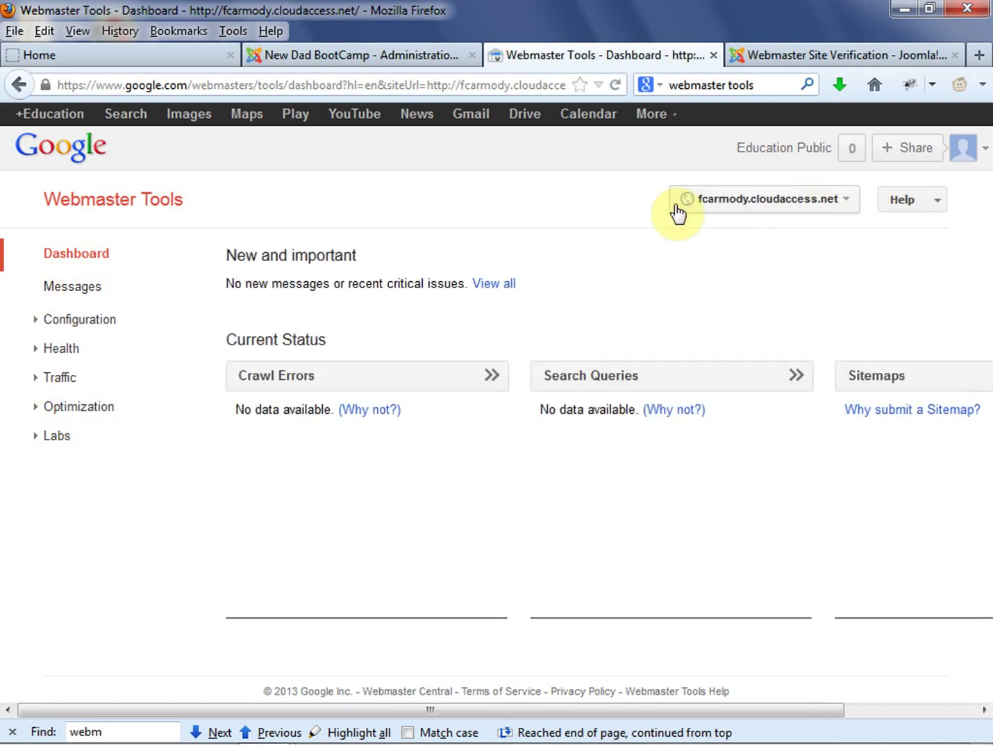
left_click(35, 319)
left_click(80, 352)
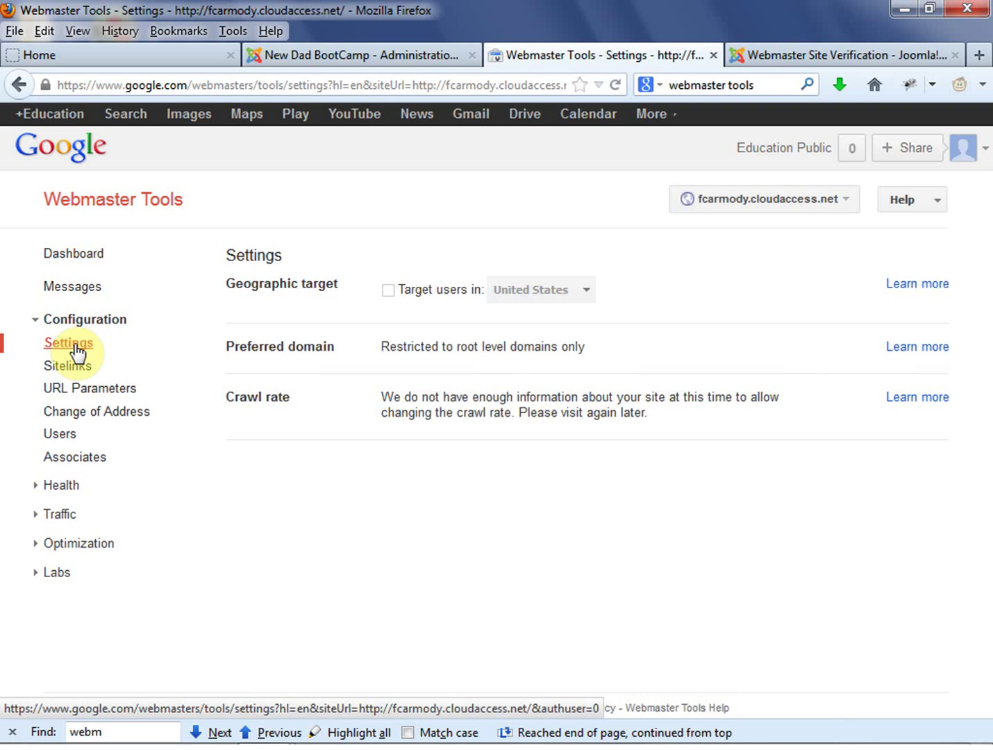
left_click(79, 366)
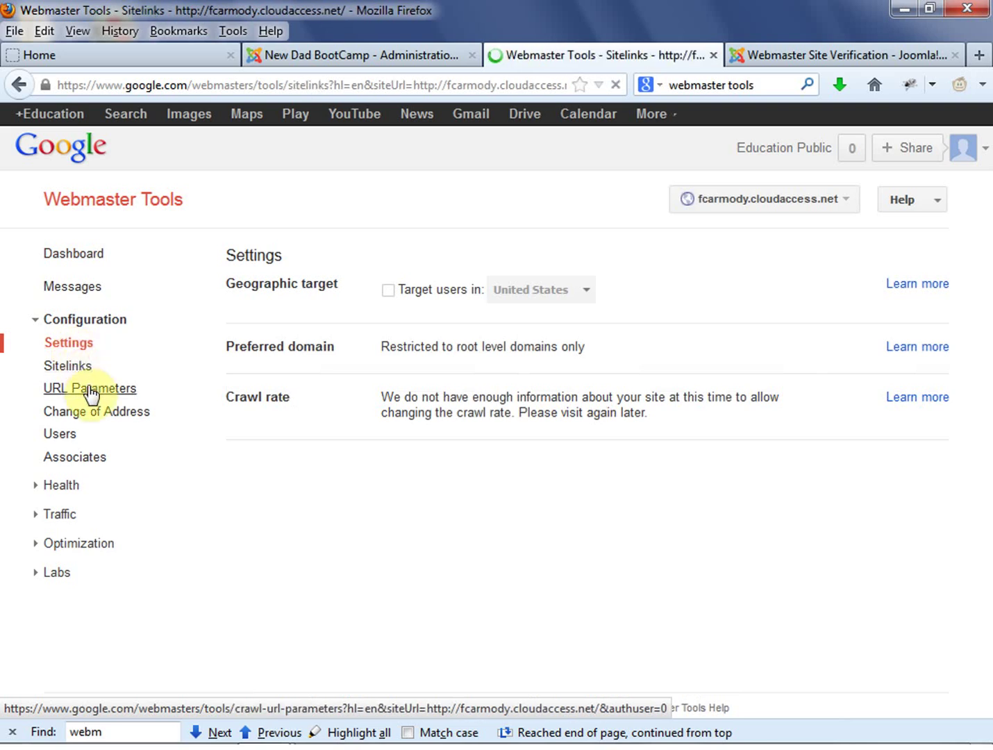
left_click(90, 390)
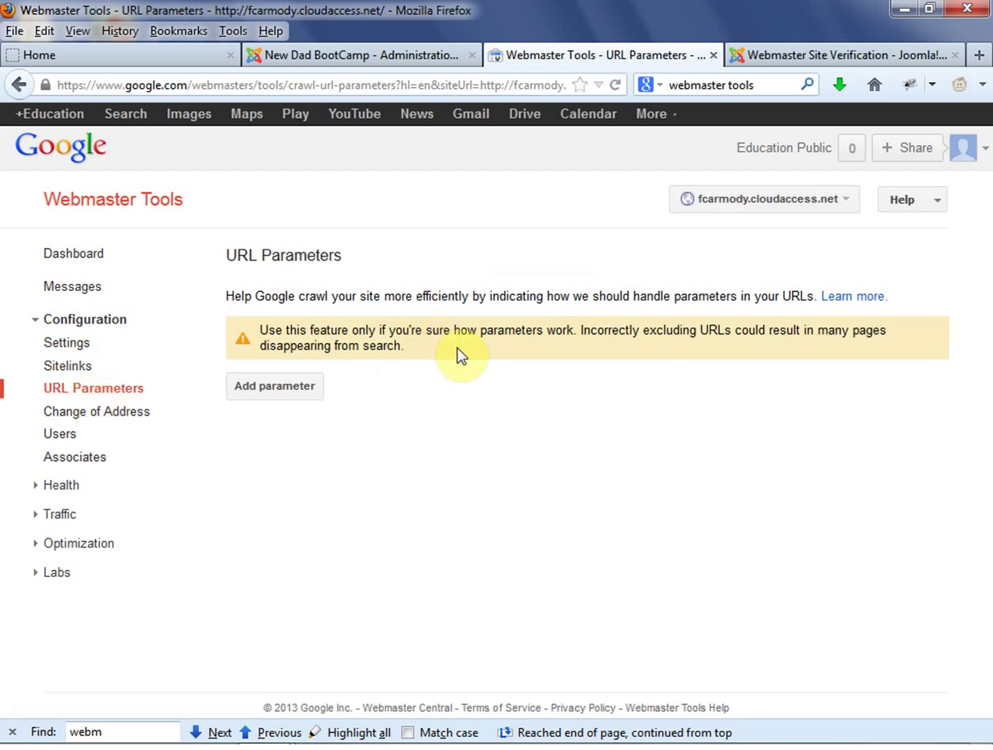
View Change of Address, Users and Associates, dismiss the user-loading error, and expand Health.
left_click(84, 411)
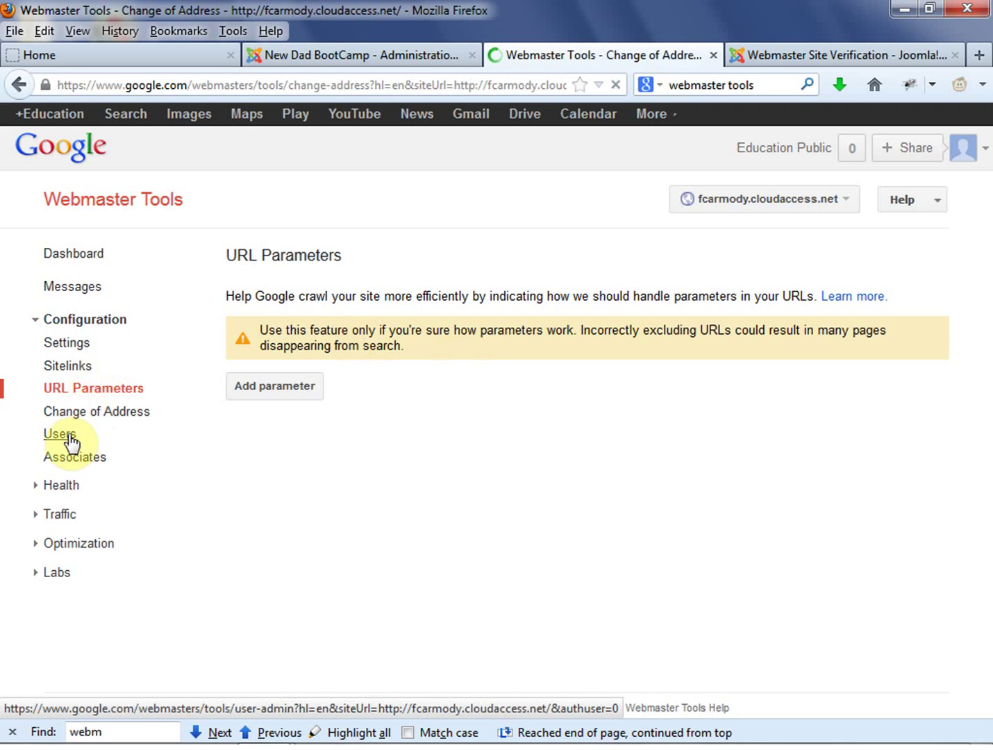
left_click(67, 436)
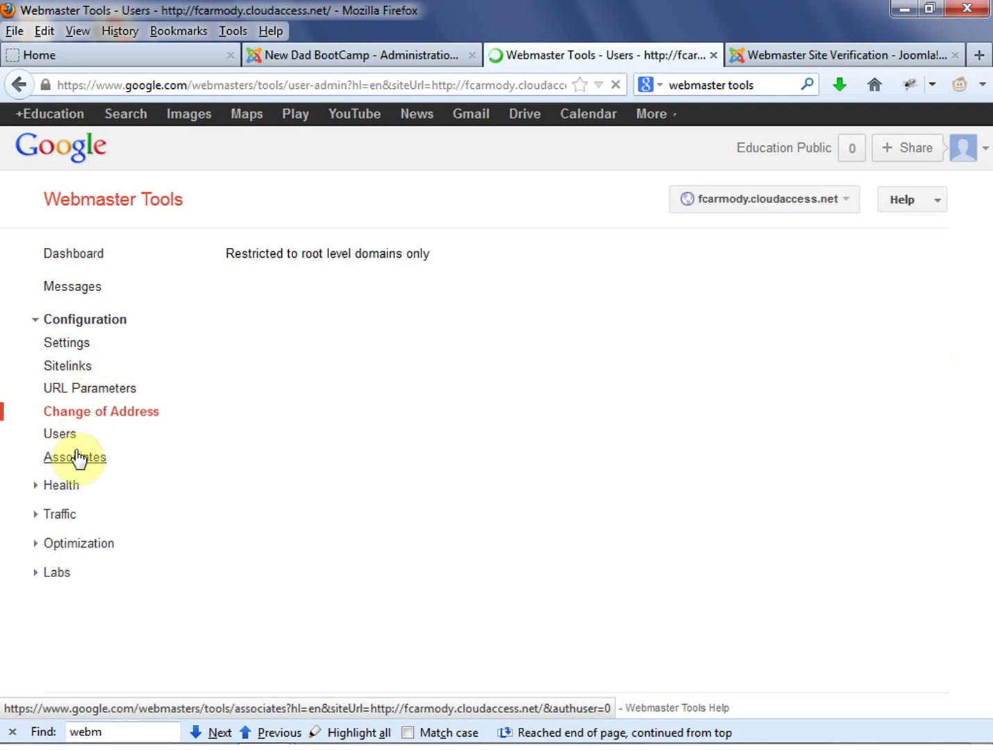
left_click(77, 459)
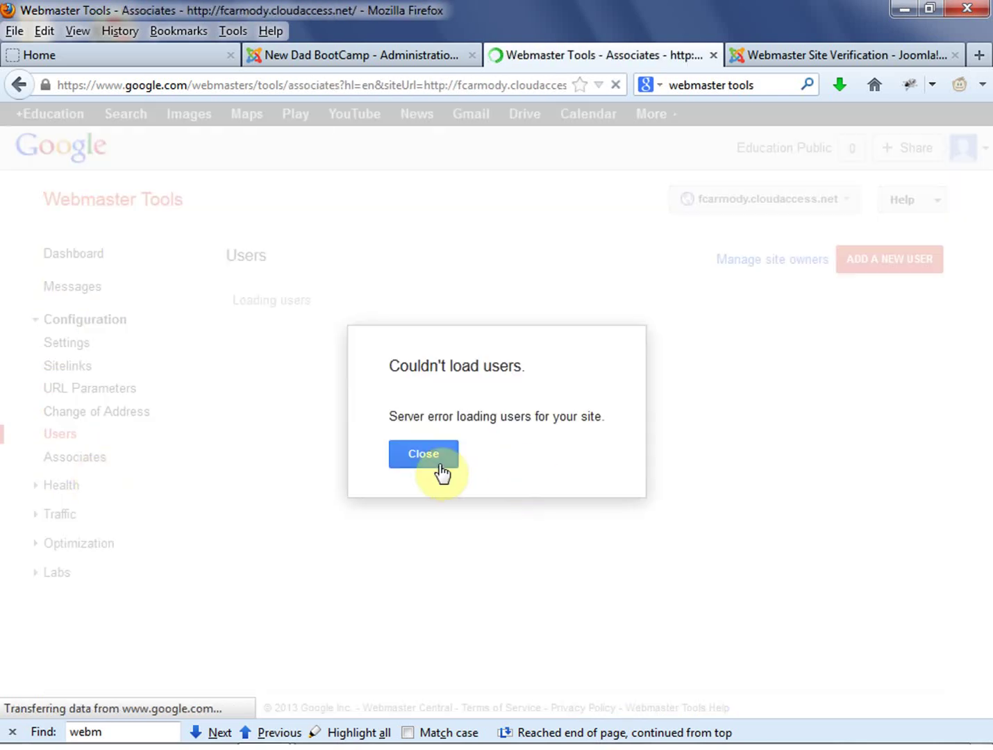
left_click(425, 454)
left_click(34, 488)
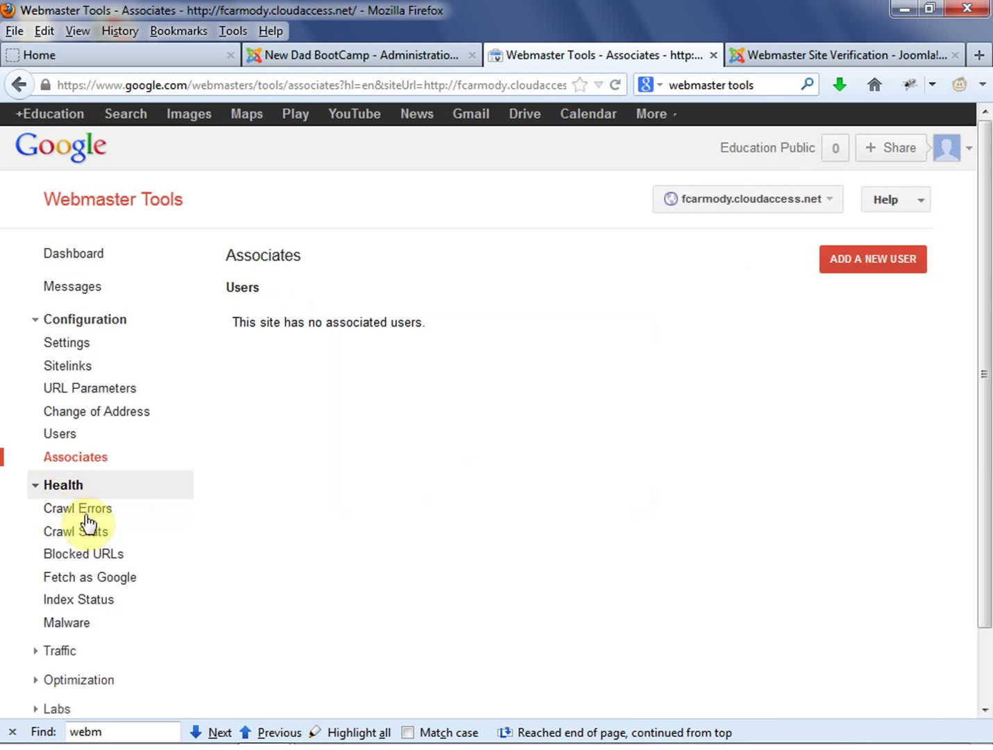
scroll(115, 442, "down", 2)
Fetch the homepage as Google and submit the URL and all linked pages to the index.
left_click(94, 498)
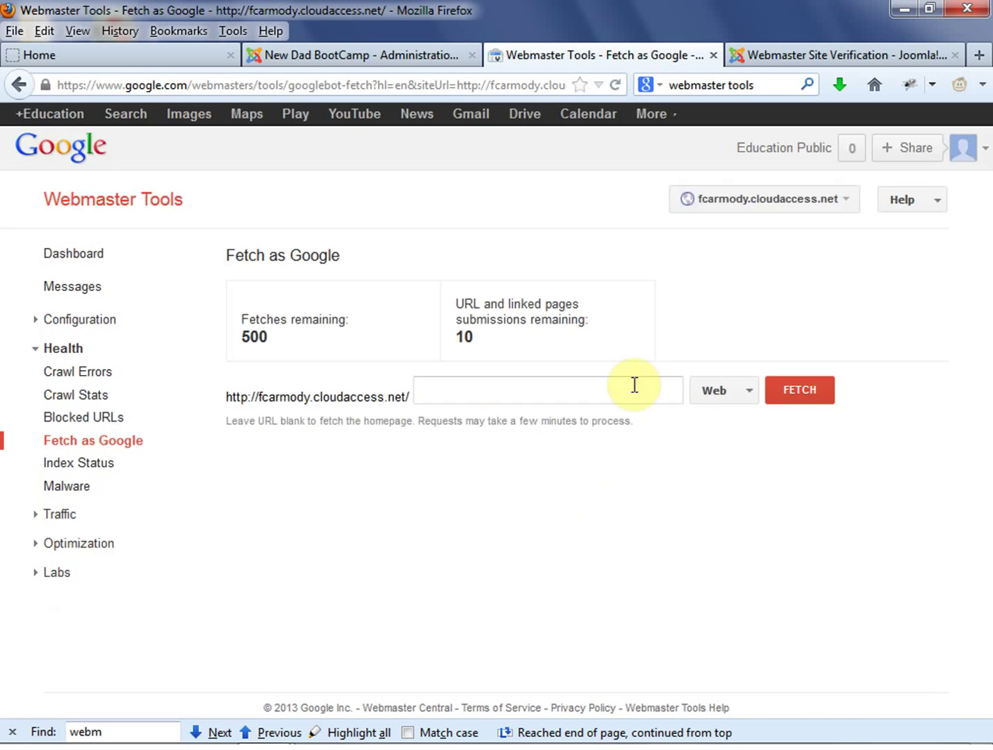
left_click(805, 392)
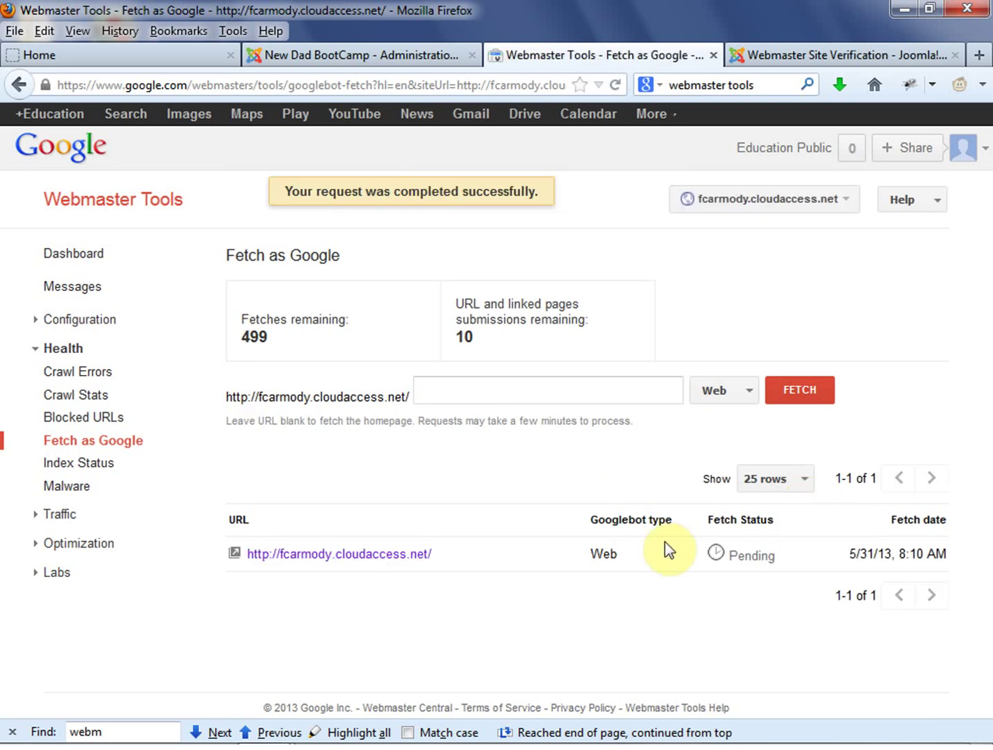
left_click(738, 554)
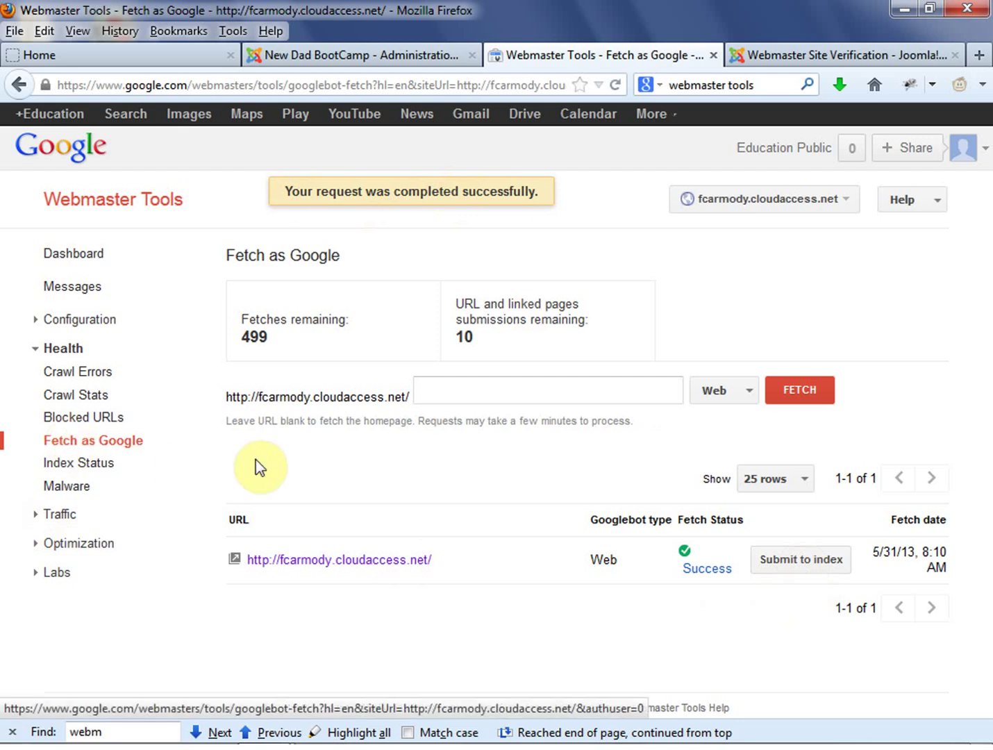
left_click(809, 562)
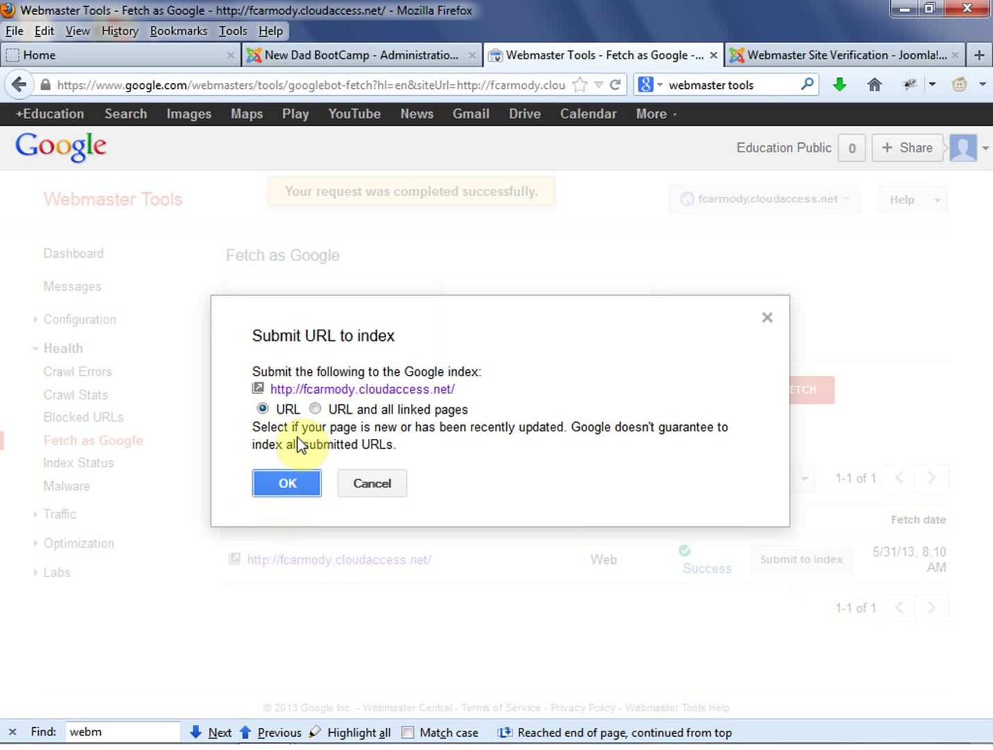
left_click(316, 411)
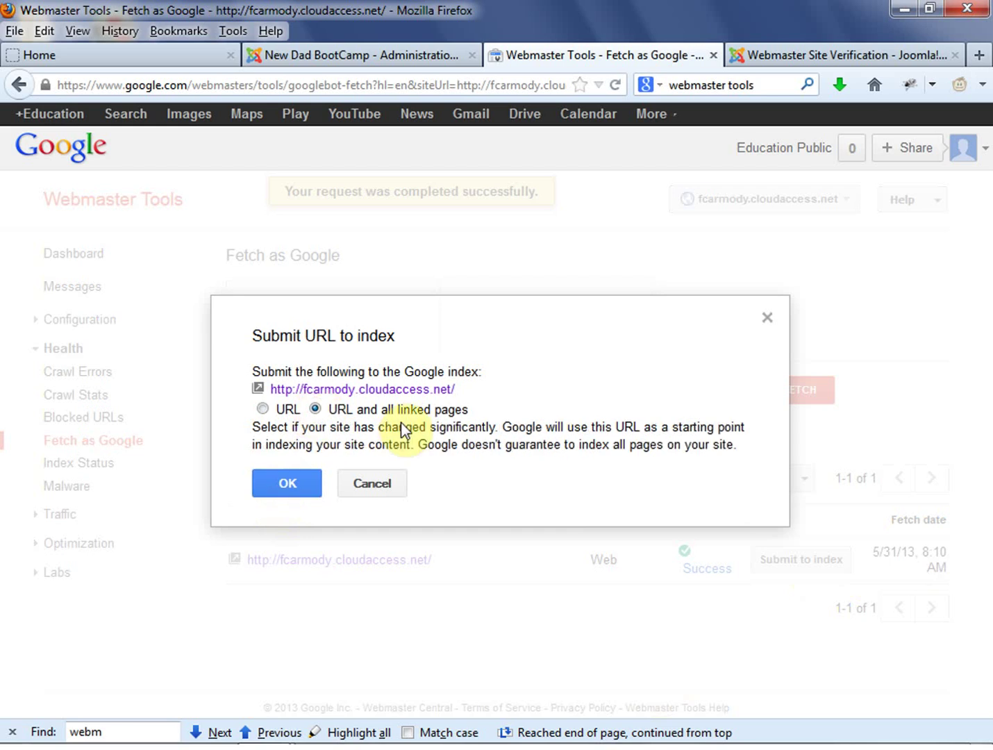
left_click(271, 486)
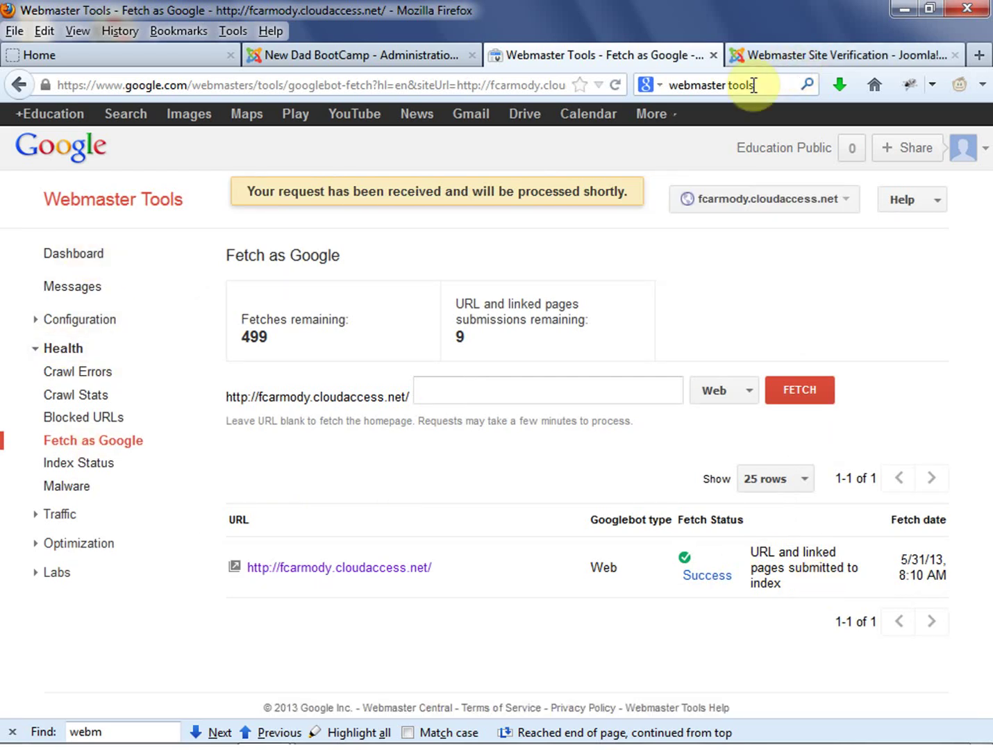
Copy the site's address and search Google for it, then close the results showing one review page.
left_click(107, 58)
left_click(201, 86)
left_click_drag(202, 86, 4, 87)
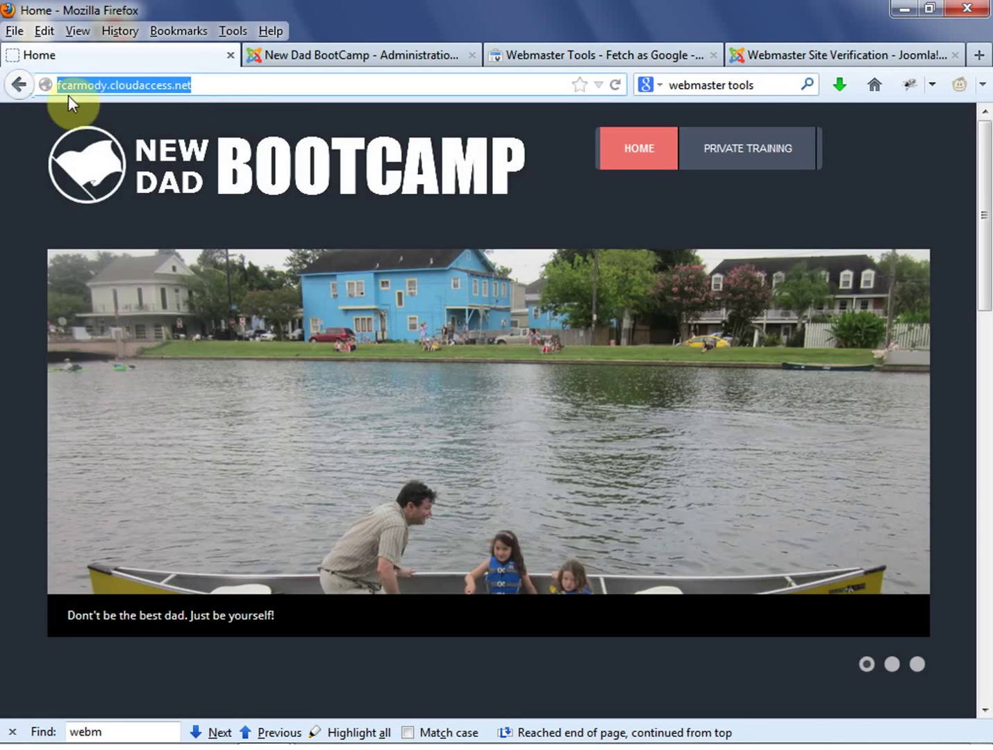
left_click(809, 43)
left_click(763, 84)
type("http://fcarmody.cloudaccess.net/")
key("Return")
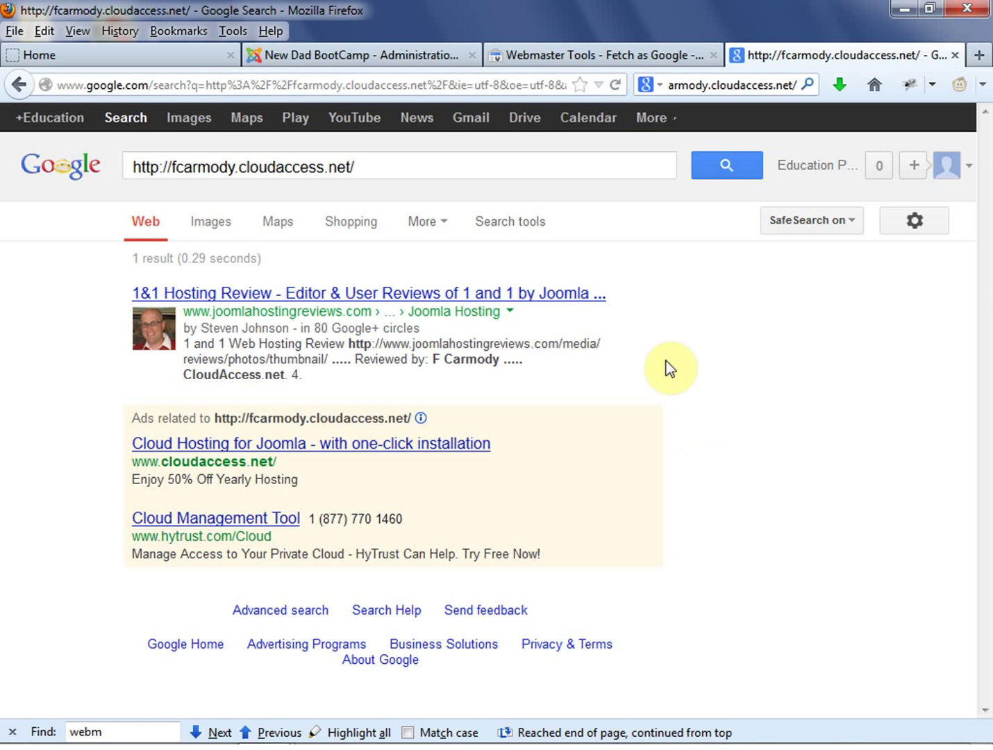
left_click(951, 55)
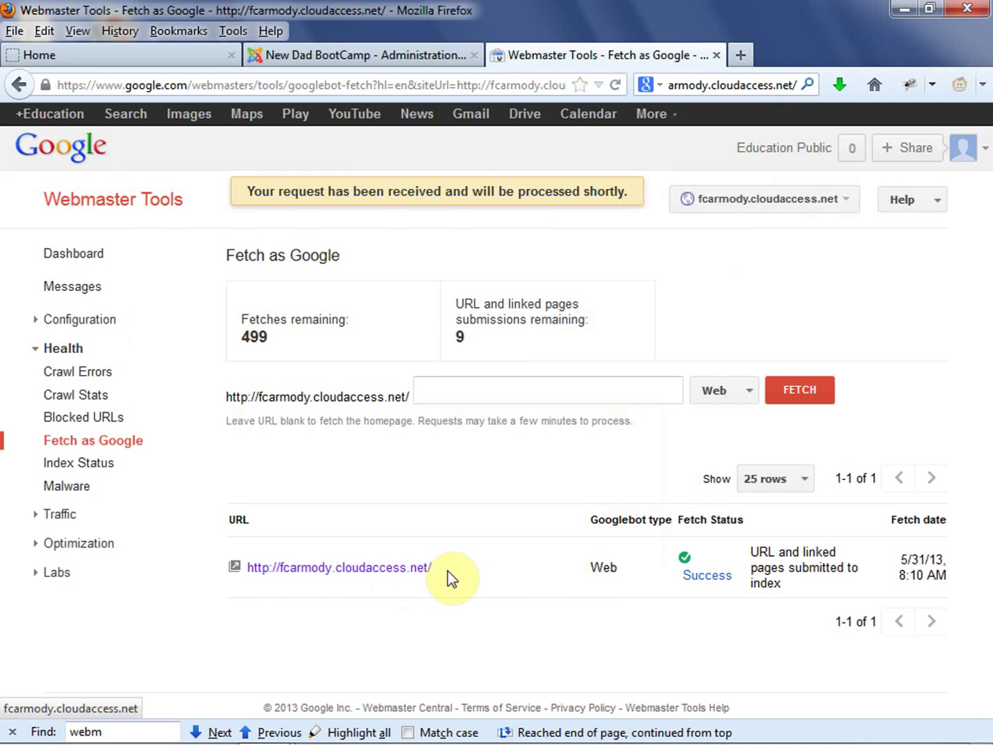
View the Webmaster Site Verification plugin's general details in Joomla administration.
left_click(166, 58)
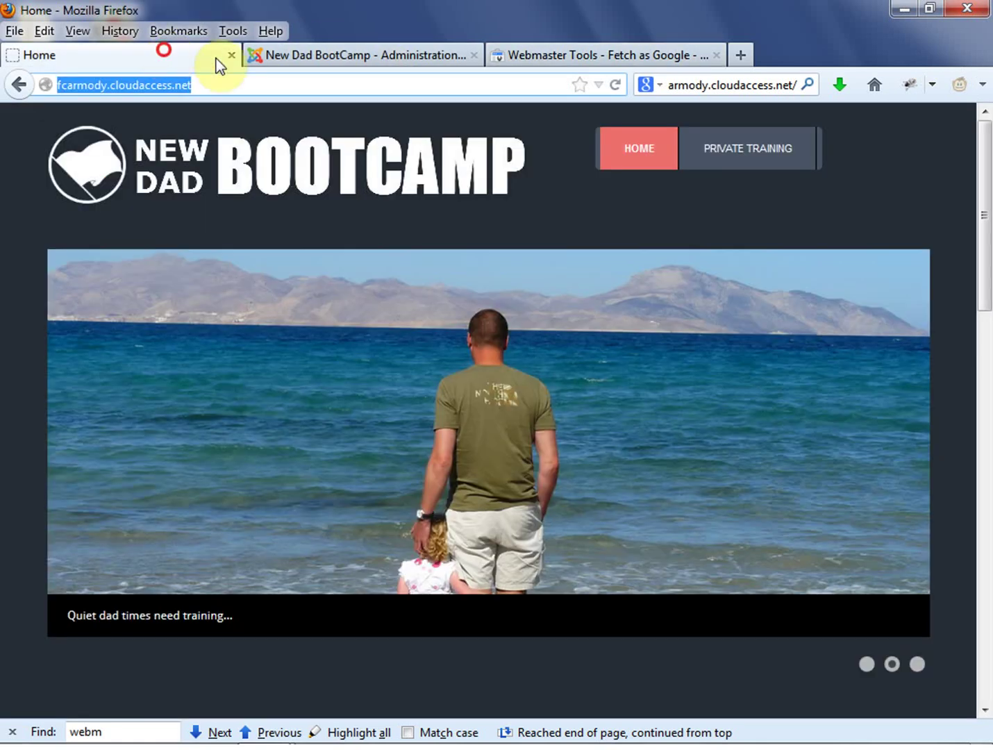
left_click(314, 58)
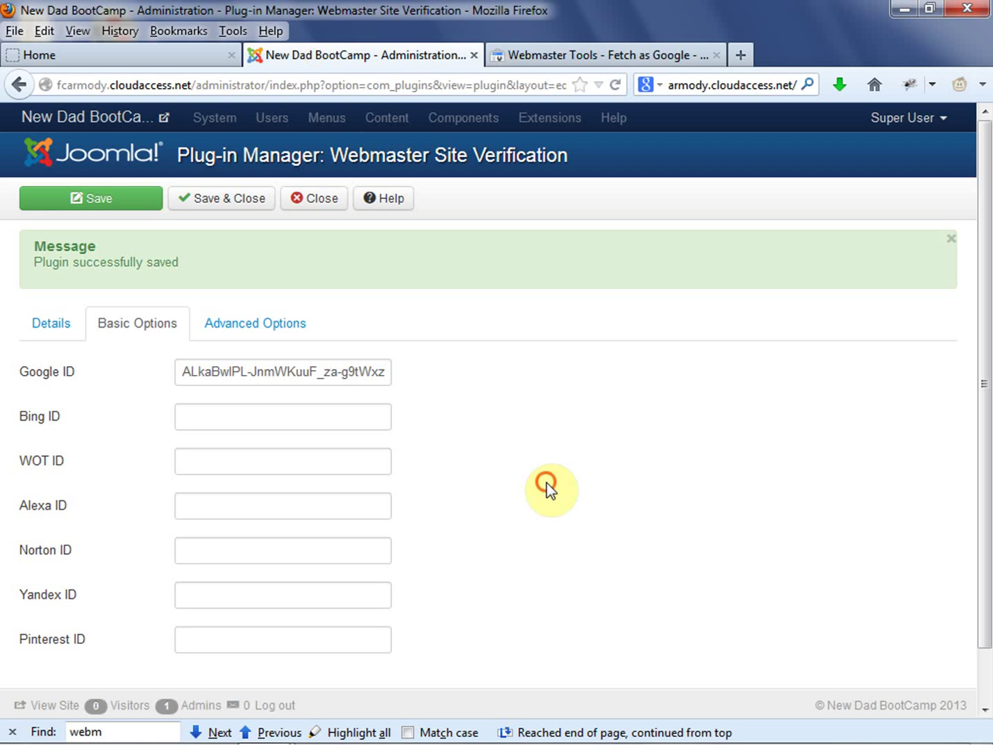
left_click(59, 324)
left_click(588, 56)
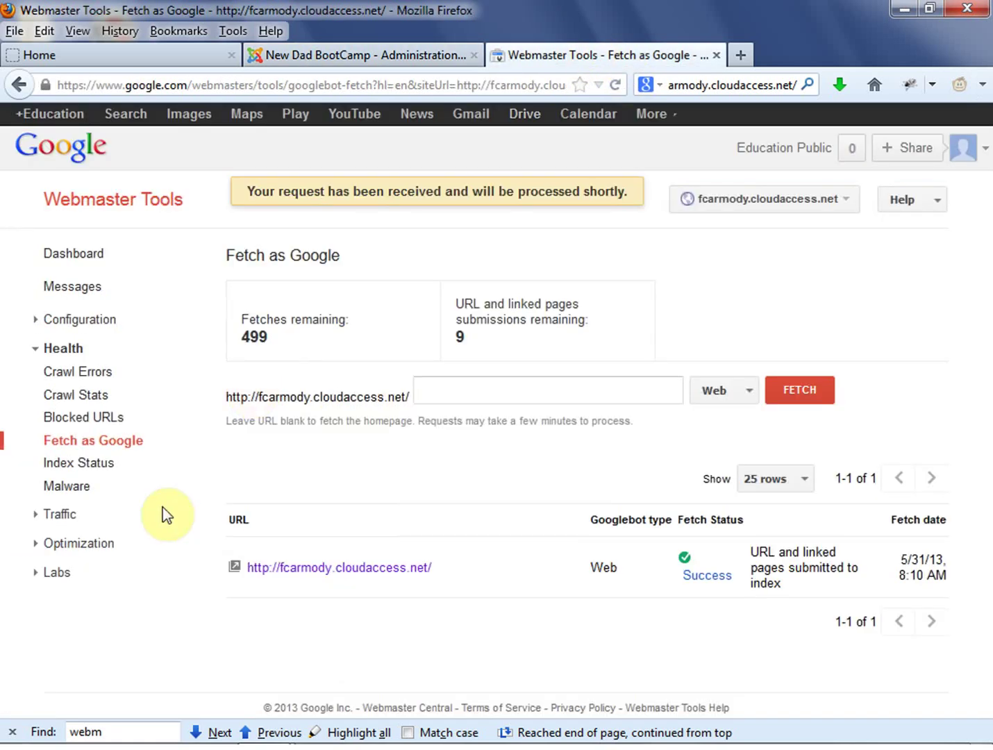
Open the Links to Your Site report under Traffic, which has no data yet, and expand Optimization.
left_click(42, 515)
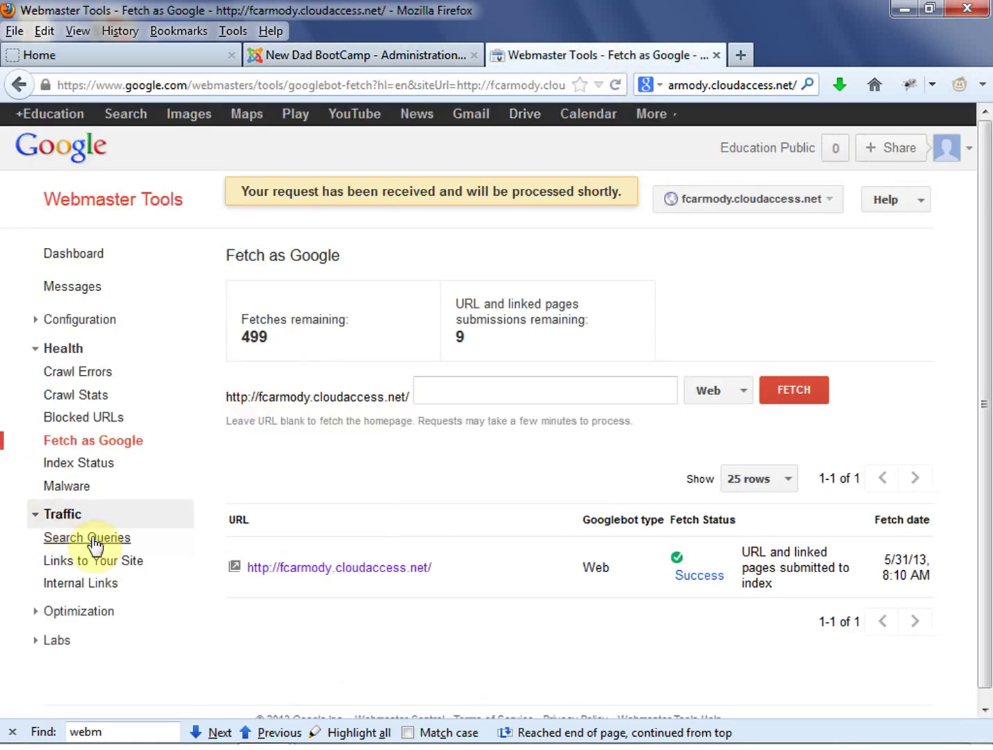
left_click(119, 562)
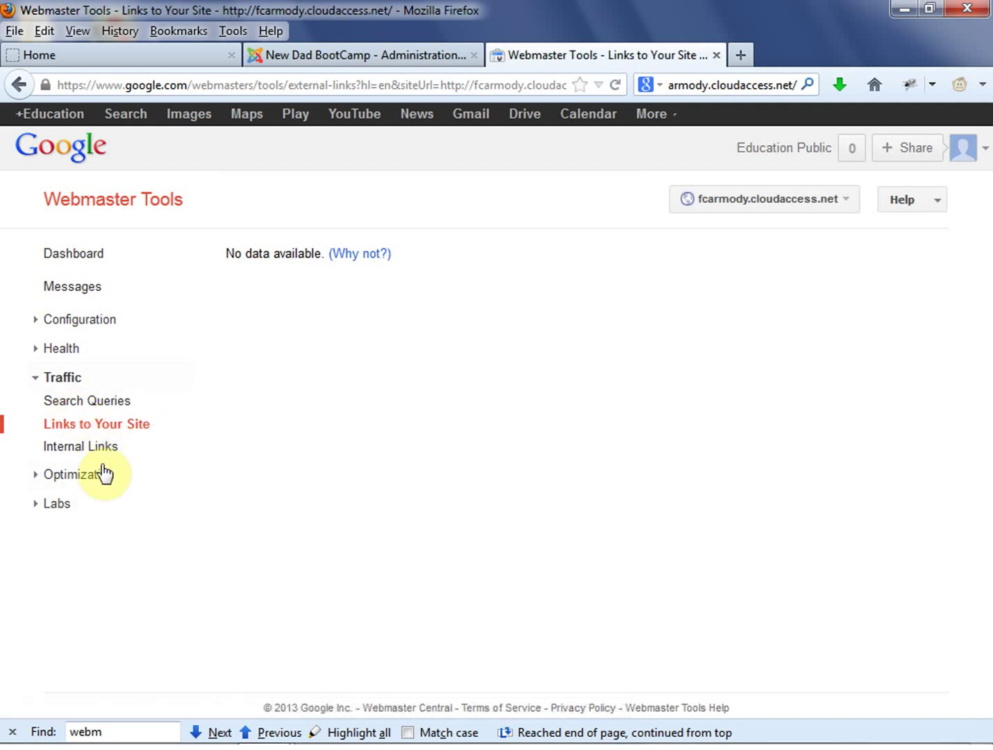
left_click(36, 475)
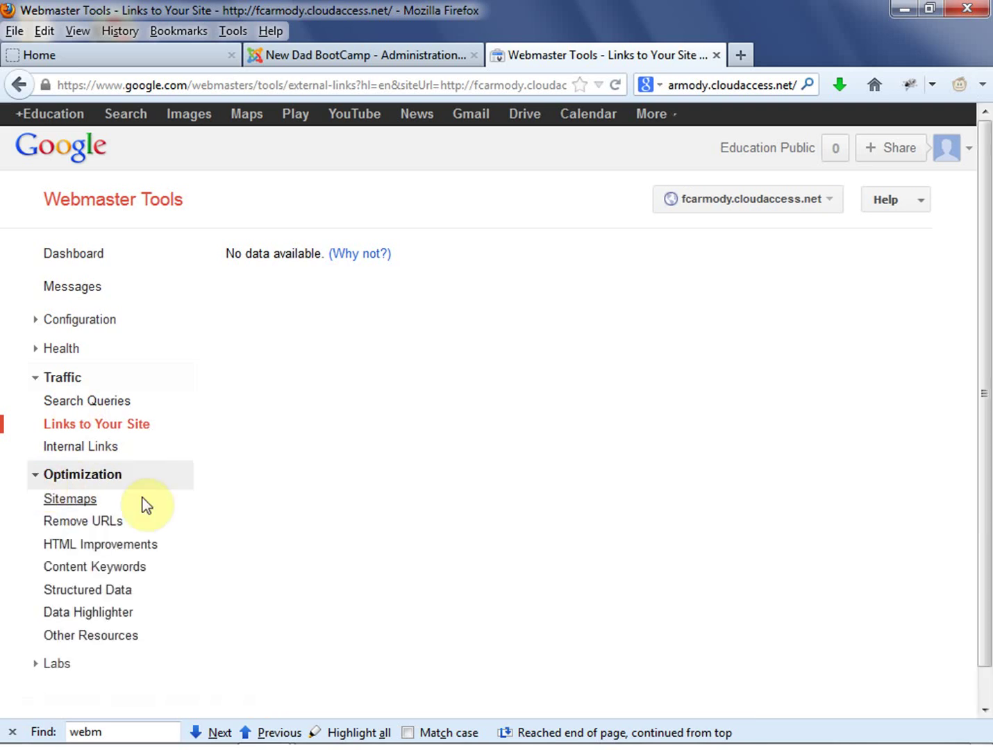
scroll(301, 522, "down", 1)
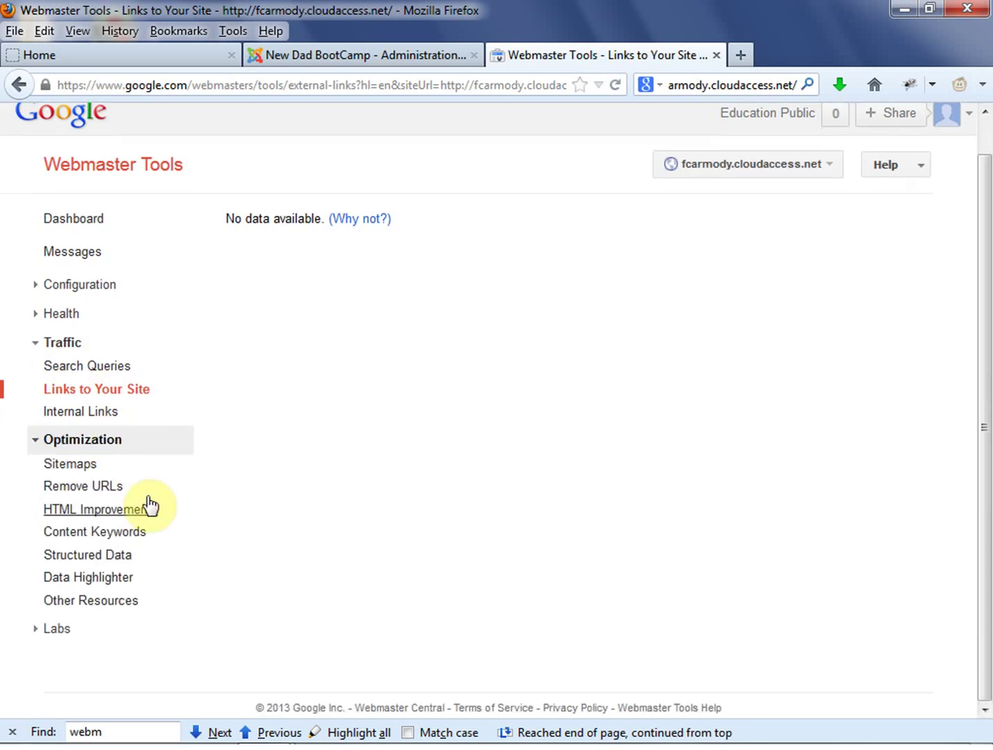
left_click(71, 463)
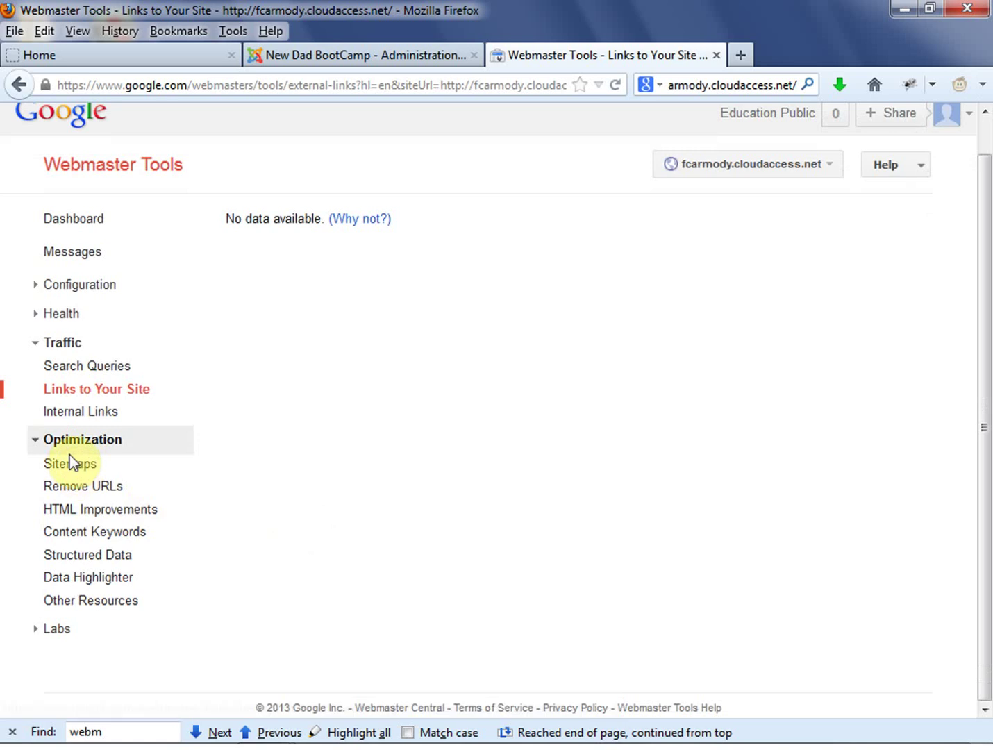
Browse the Labs tools, collapse the Optimization and Traffic groups, and return to Joomla administration.
left_click(37, 627)
scroll(277, 599, "down", 3)
scroll(278, 601, "up", 4)
left_click(36, 474)
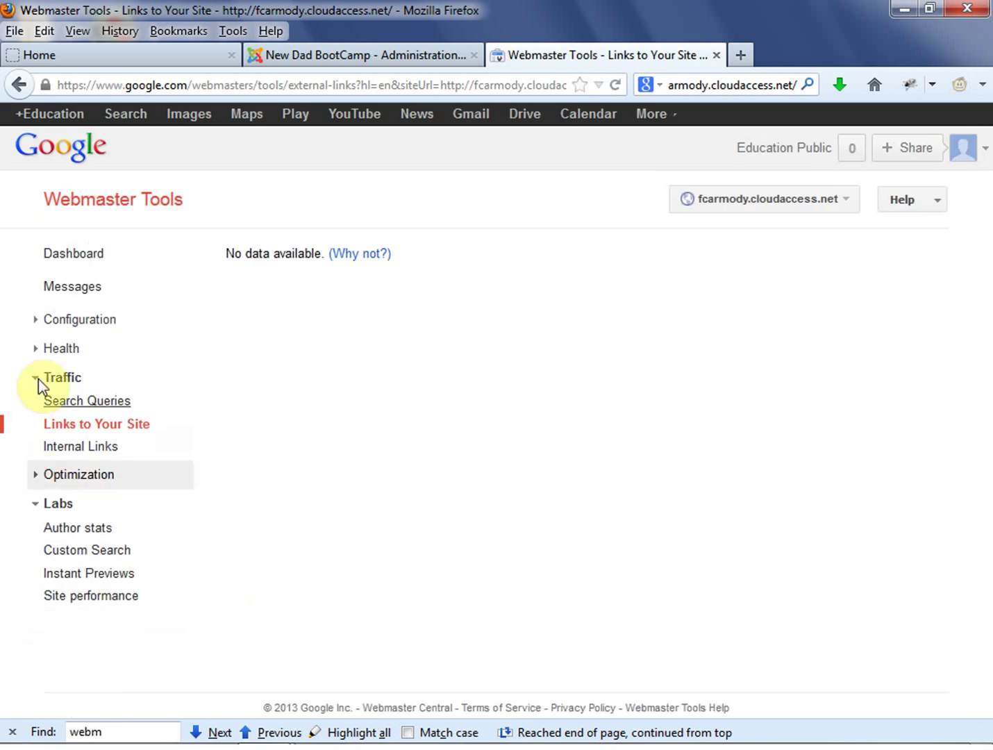
left_click(35, 377)
left_click(348, 50)
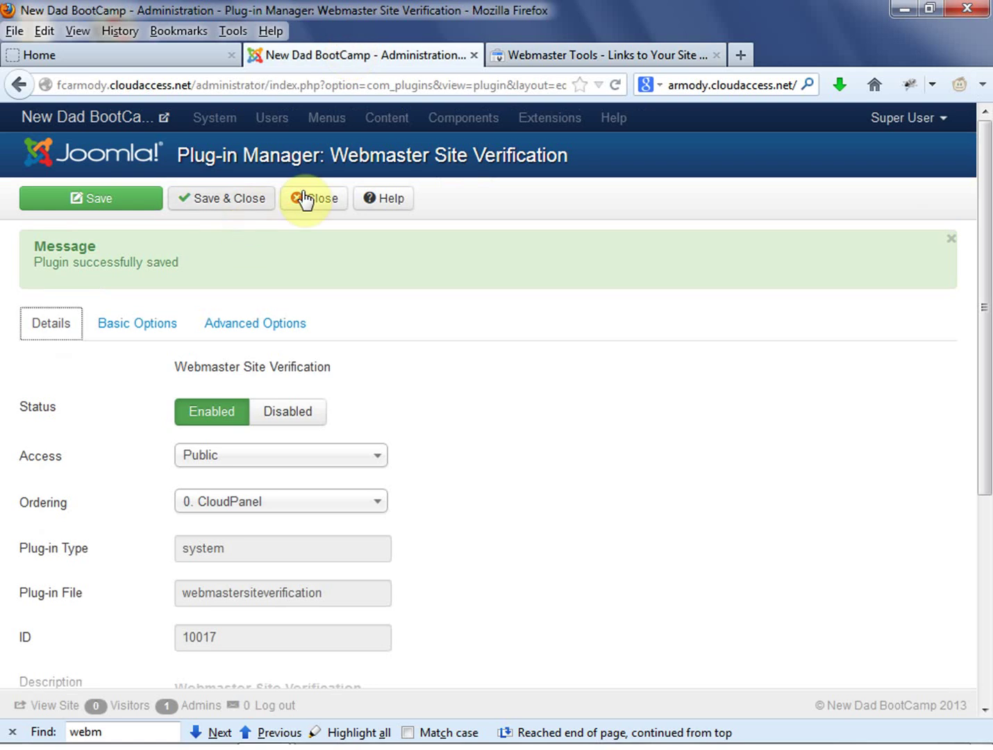
Close the verification plugin editor to return to the Plug-in Manager list.
left_click(314, 202)
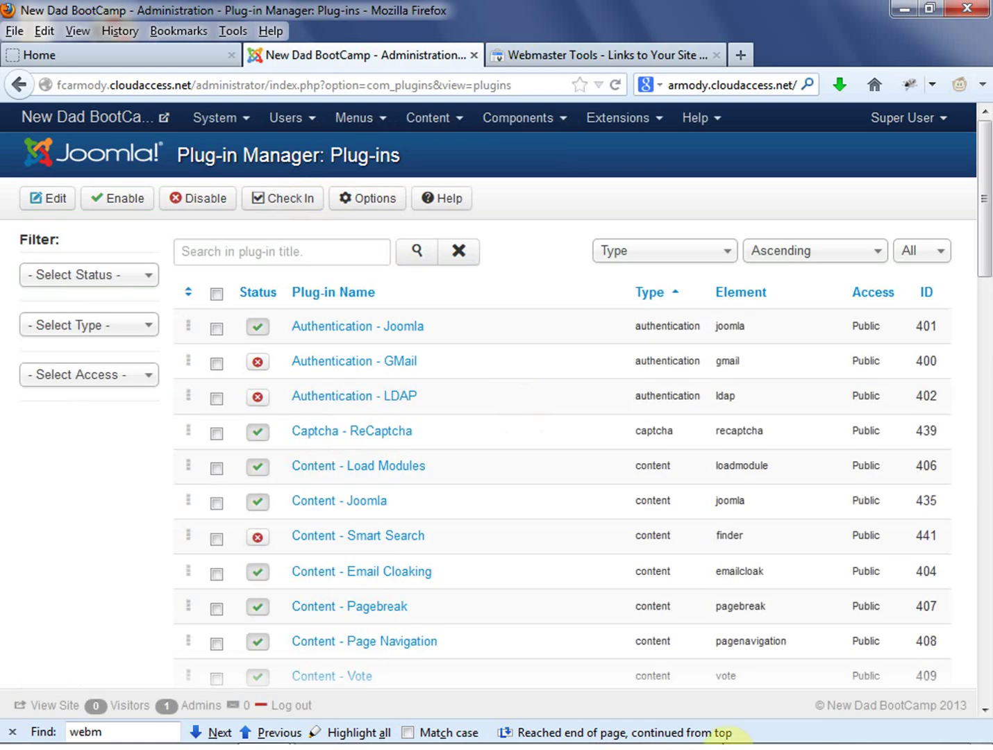
left_click(791, 725)
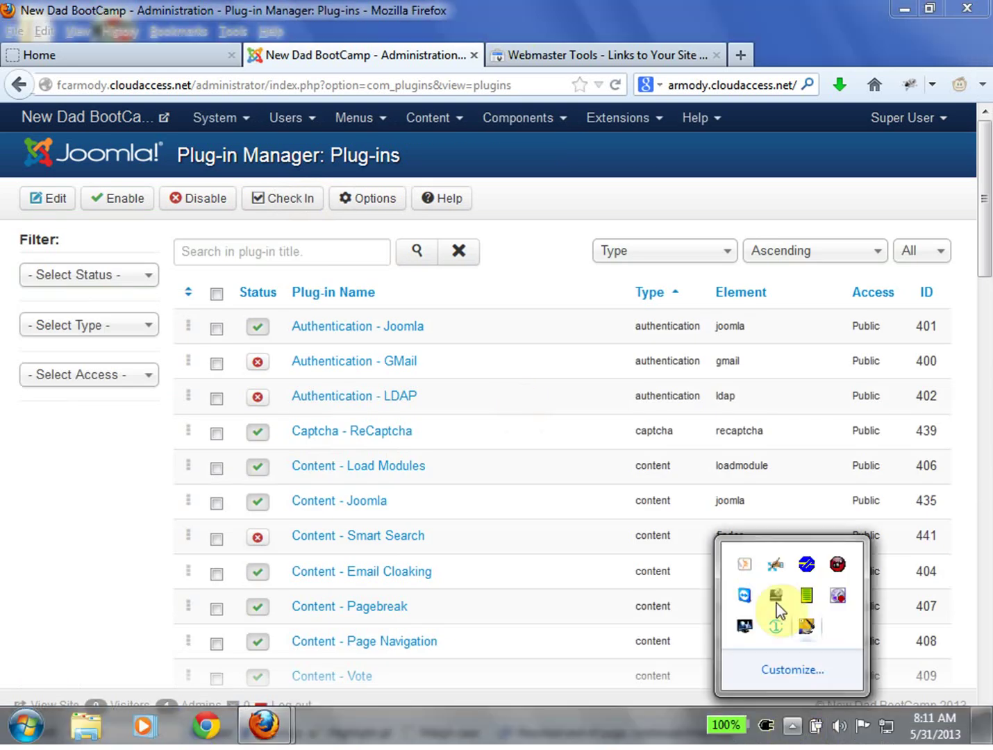